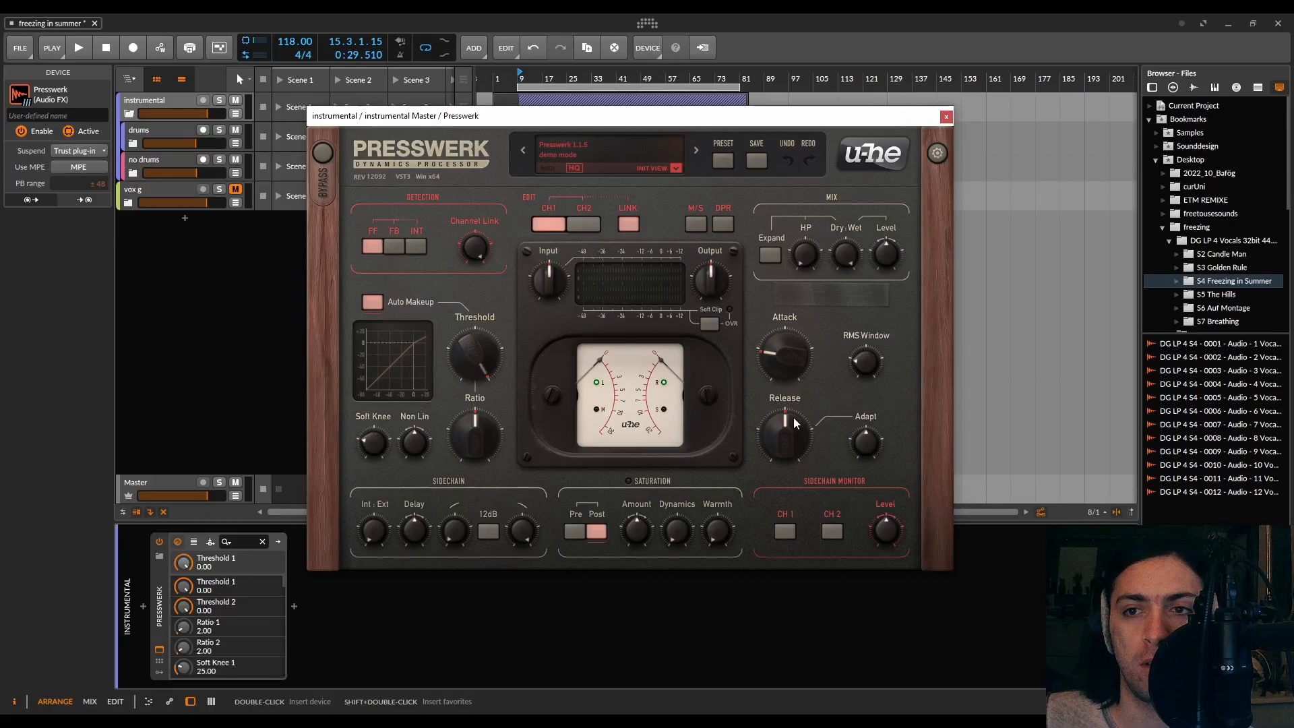
# Deactivate the Presswerk plugin on the instrumental group and play the song to hear it bypassed
pyautogui.click(155, 628)
pyautogui.hotkey('alt', 'a')
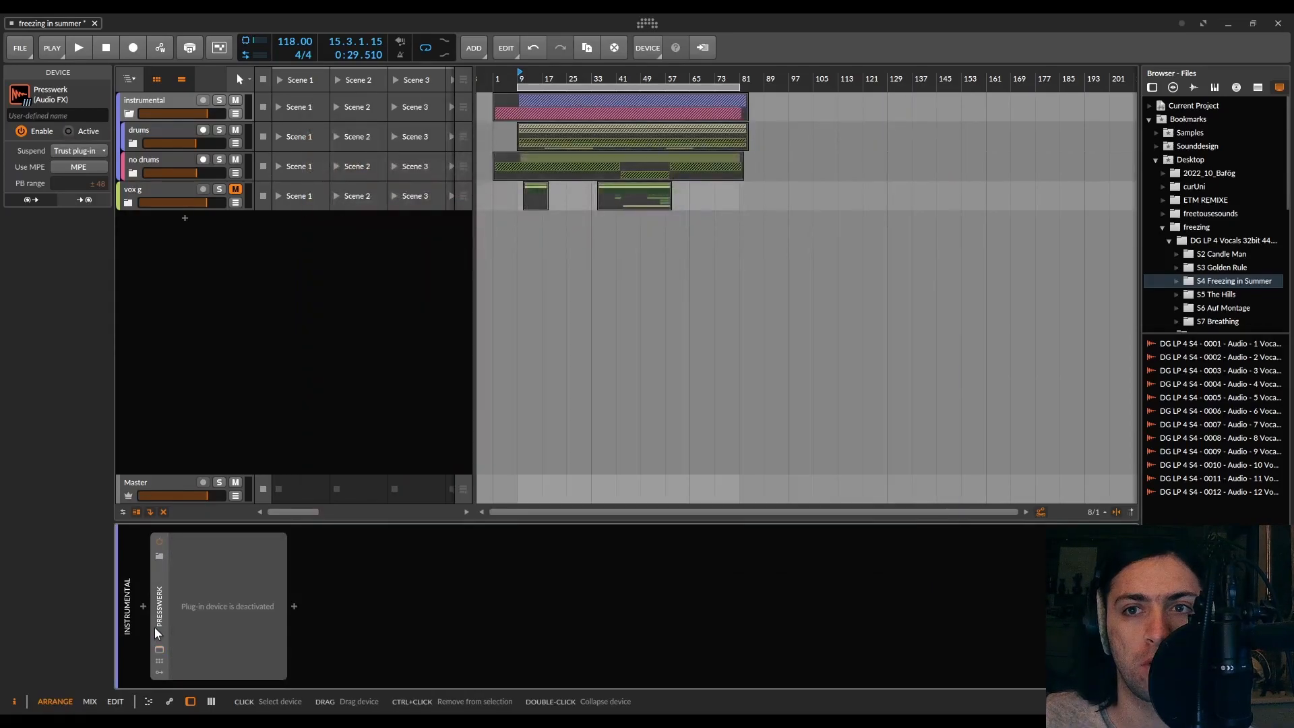
pyautogui.press('space')
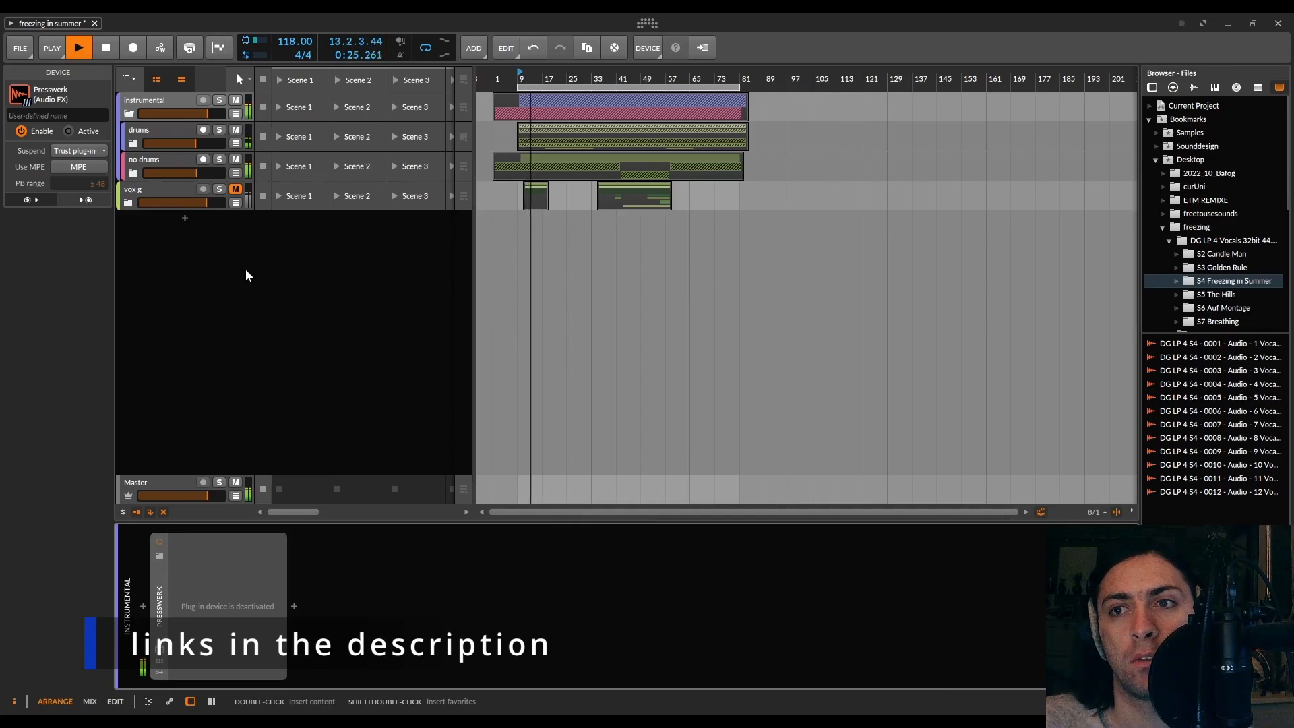
pyautogui.press('space')
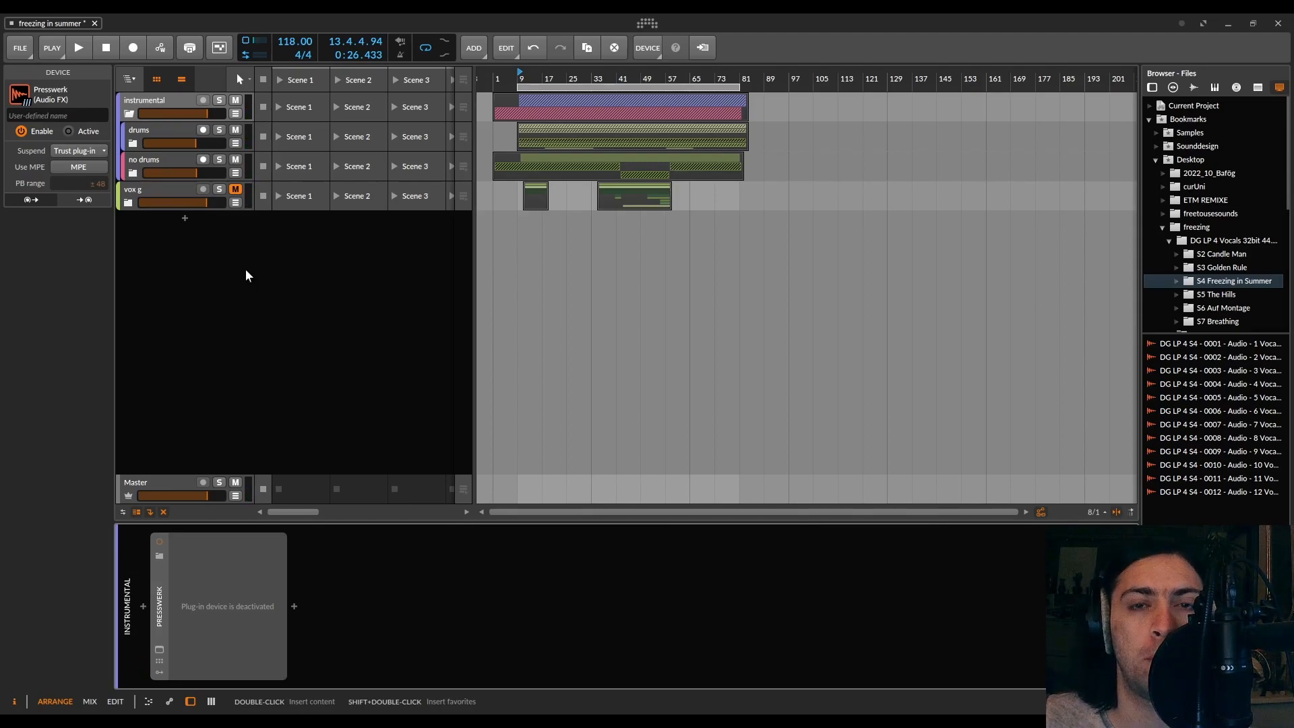
# Reactivate Presswerk, open its editor window and dismiss the demo registration notice
pyautogui.click(159, 541)
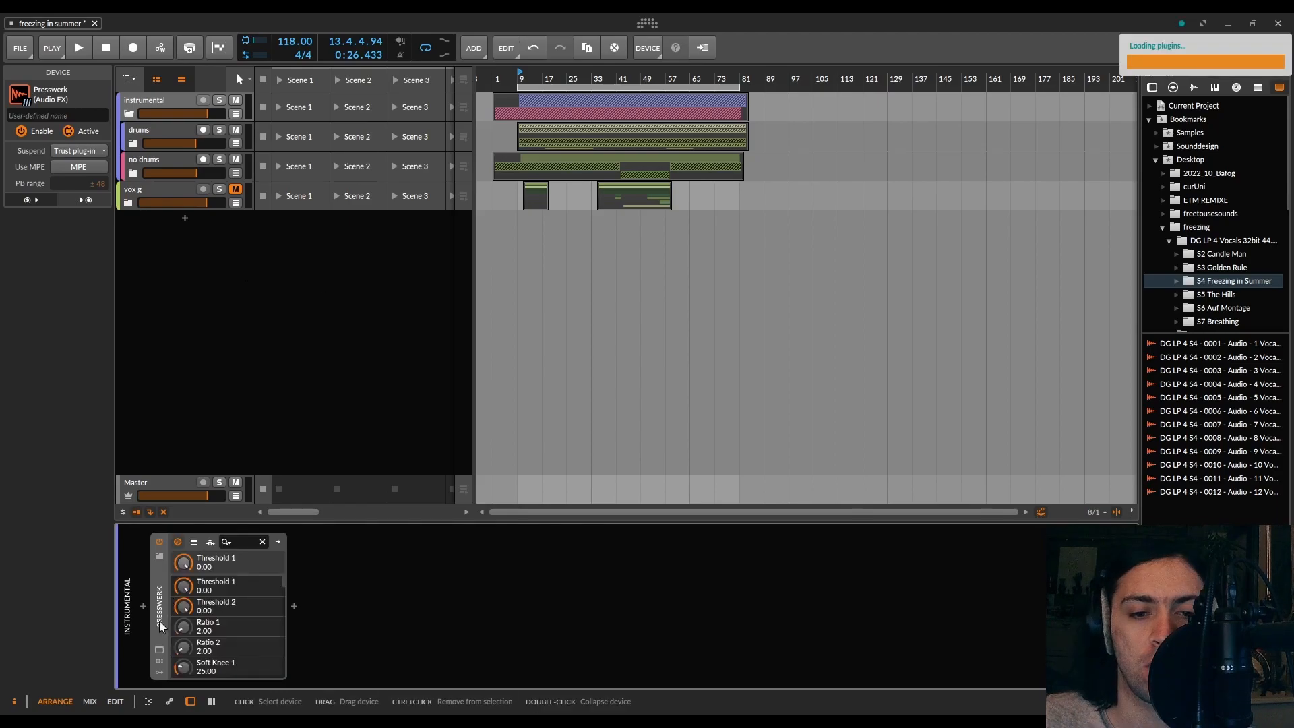
pyautogui.click(159, 650)
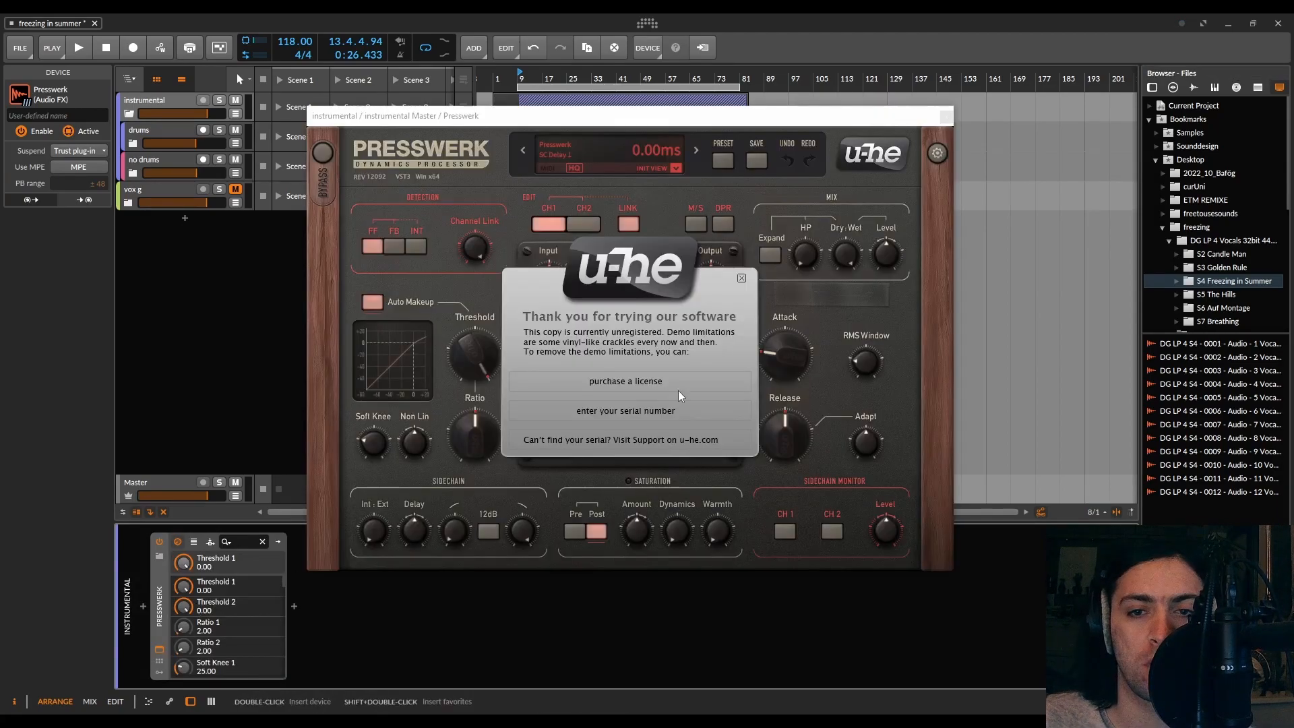
pyautogui.click(742, 277)
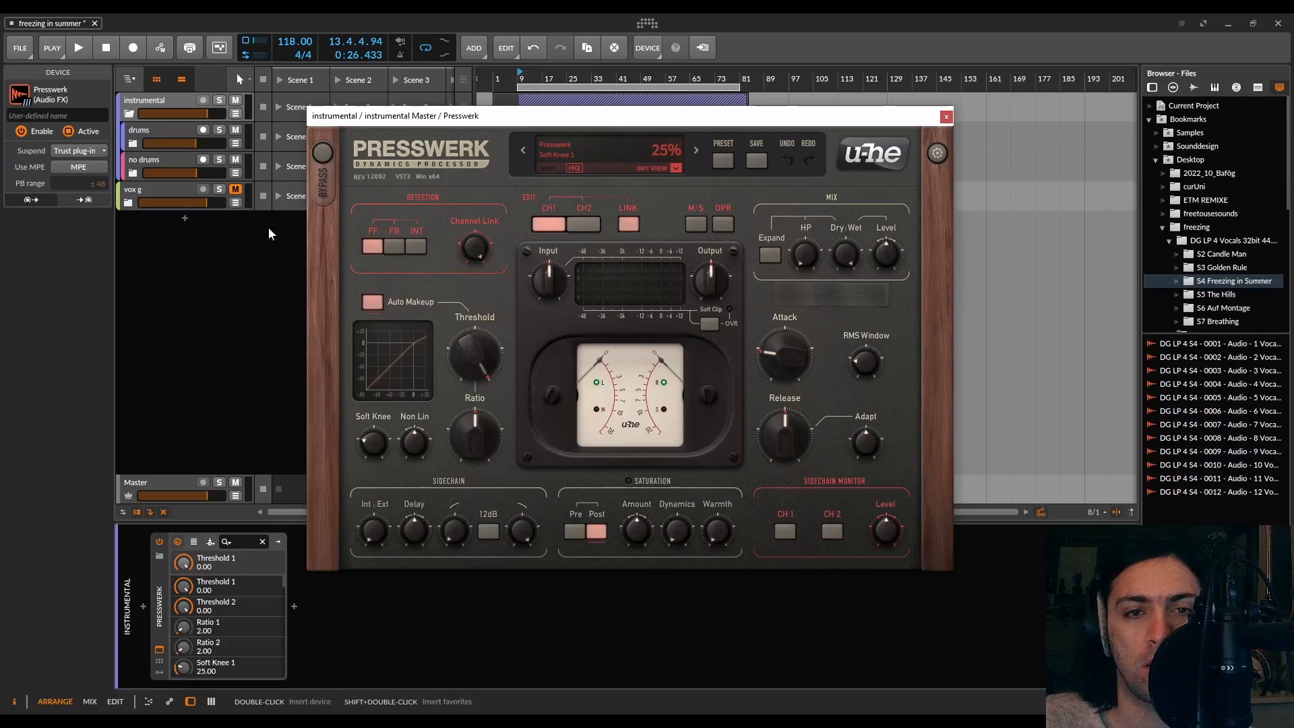
# Collapse the instrumental group track to hide its child tracks and start playback
pyautogui.click(161, 102)
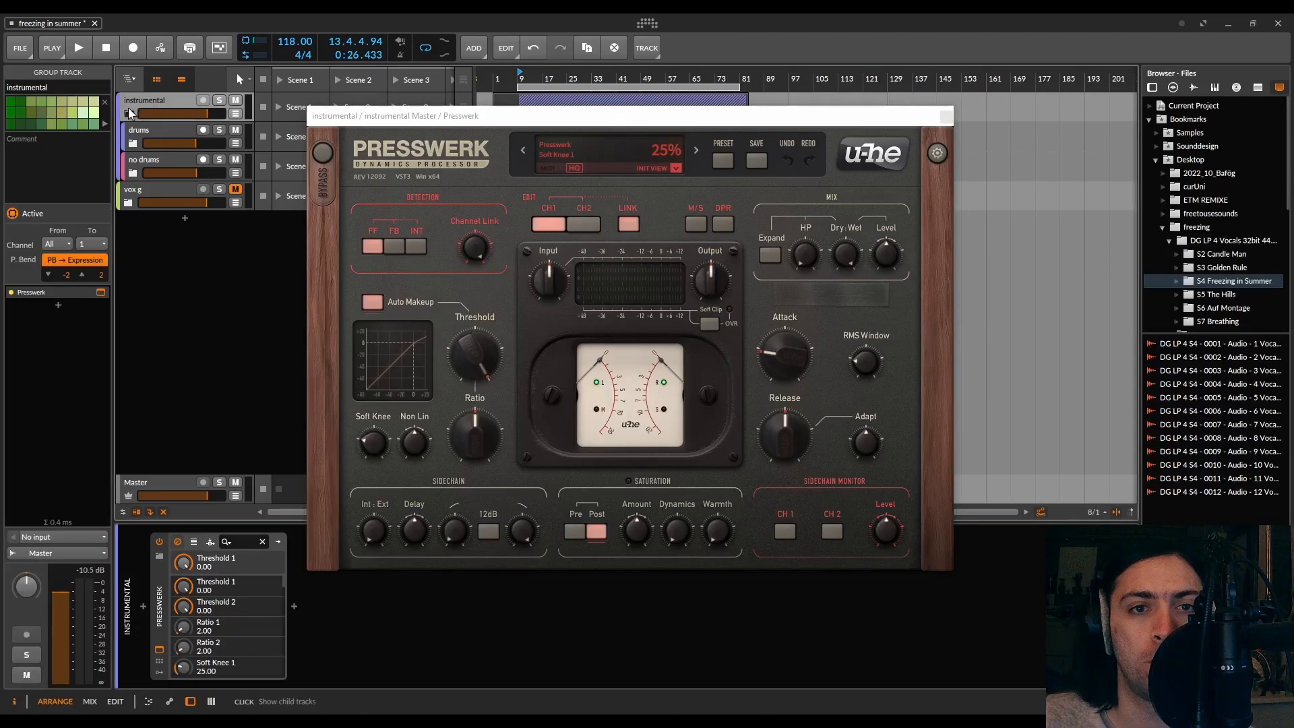
pyautogui.click(129, 114)
pyautogui.press('space')
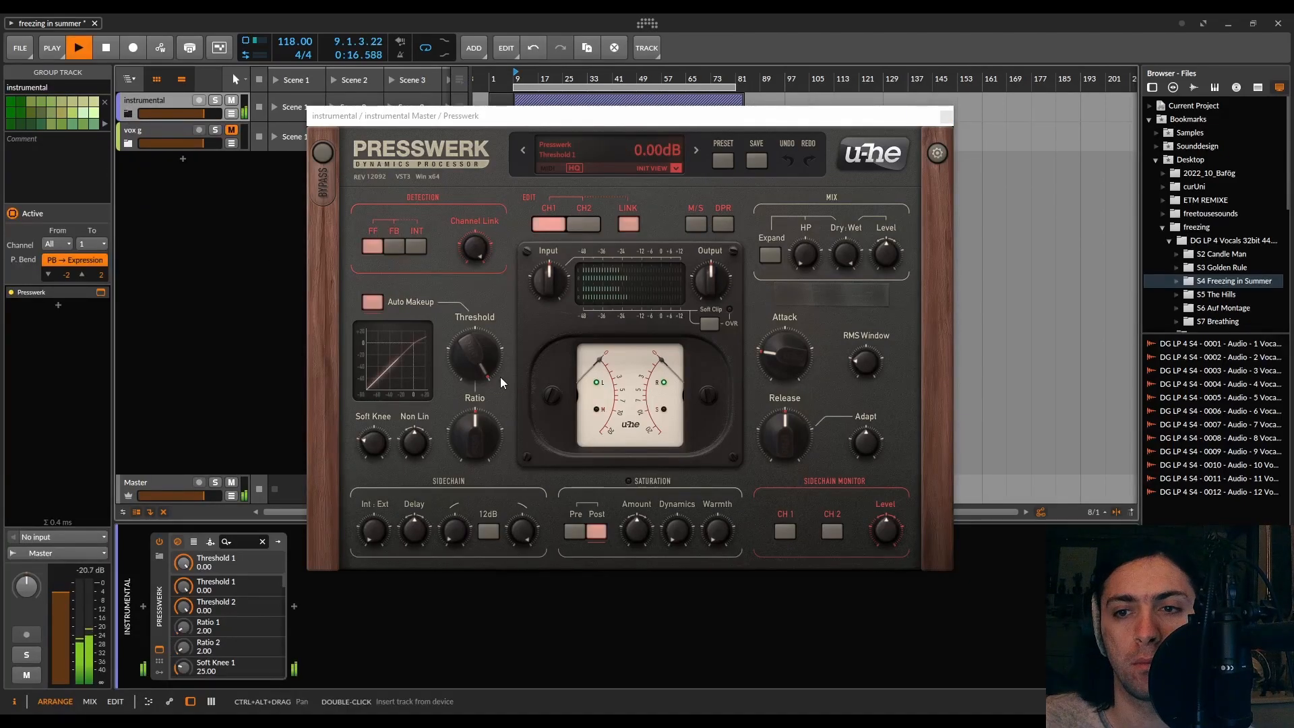
# Lower Presswerk's threshold to about -29.1 dB and raise the ratio to about 2.99
pyautogui.scroll(-2, 500, 377)
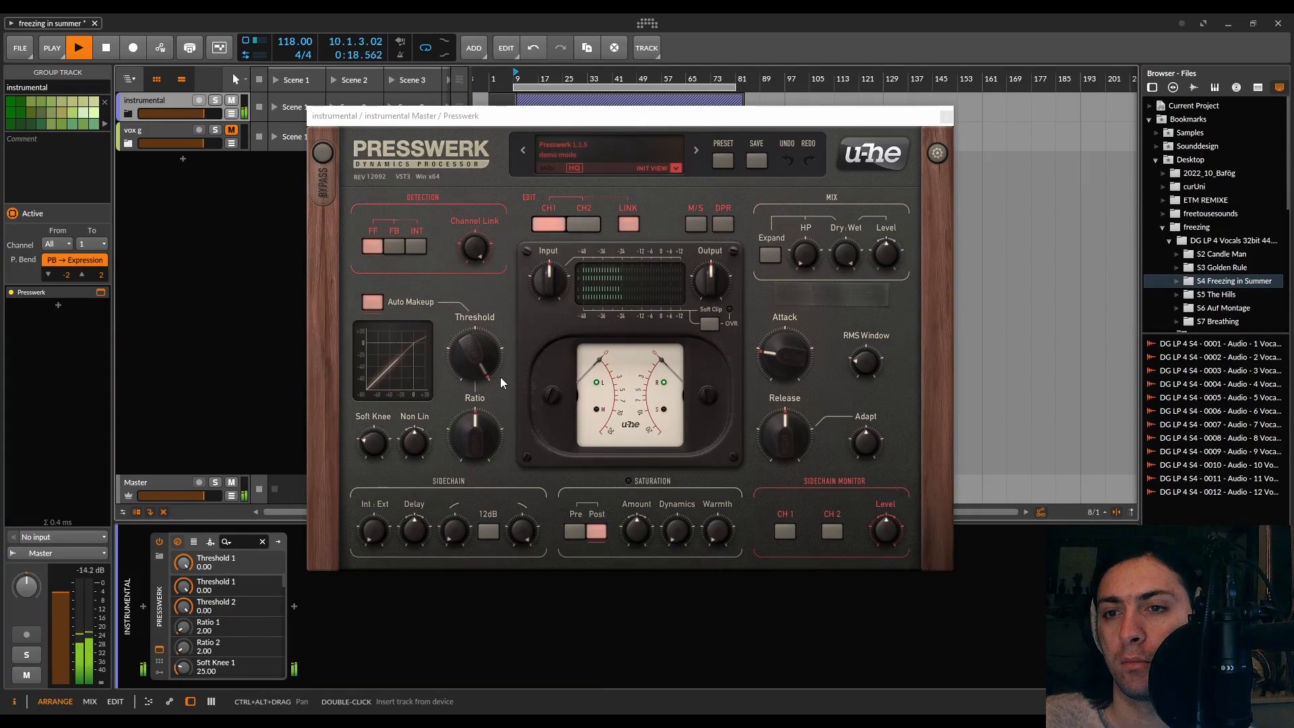
pyautogui.moveTo(485, 376); pyautogui.dragTo(478, 420)
pyautogui.moveTo(477, 367); pyautogui.dragTo(499, 334)
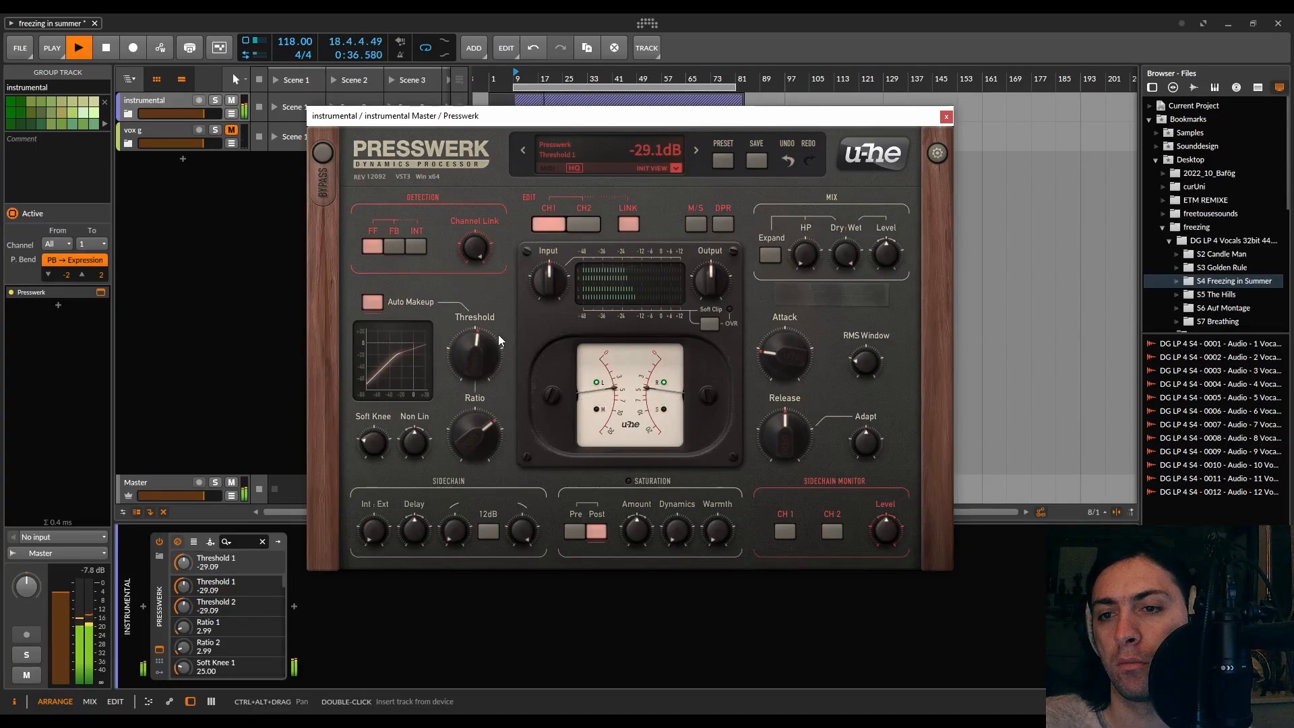
# Toggle Auto Makeup off and back on to compare the sound, restarting playback
pyautogui.press('space')
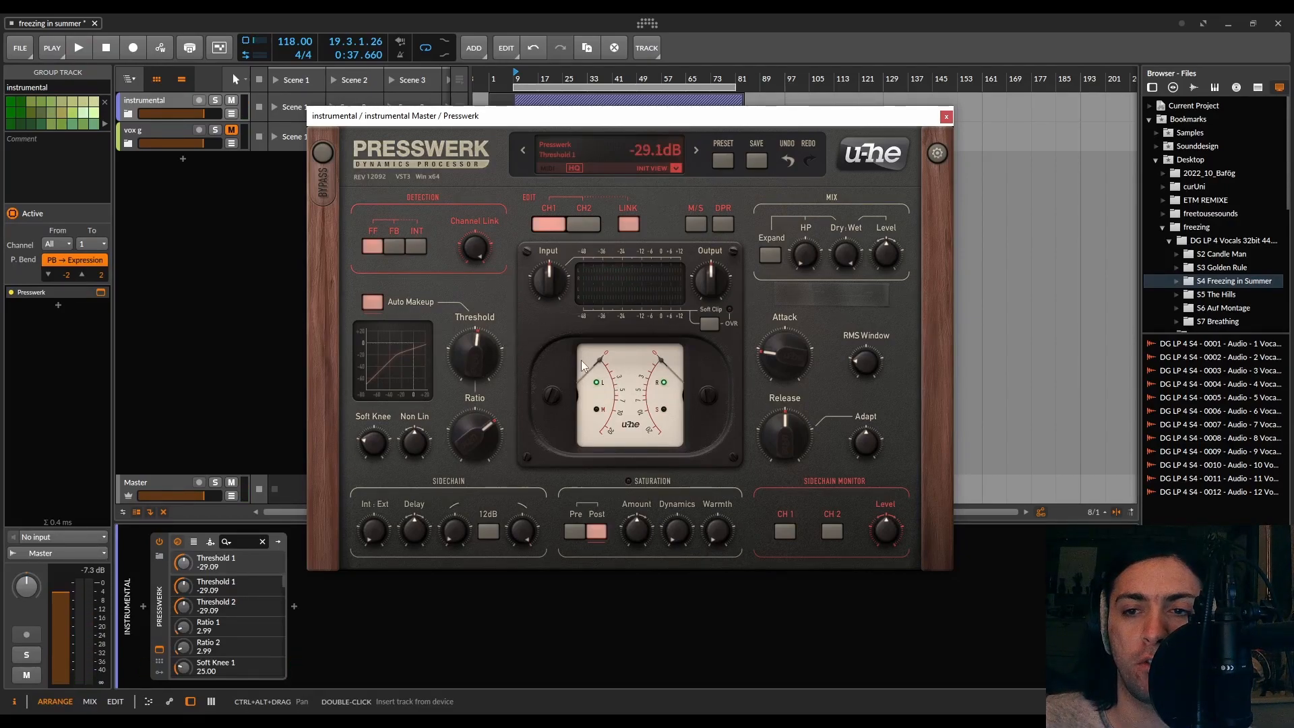
pyautogui.click(369, 304)
pyautogui.click(370, 305)
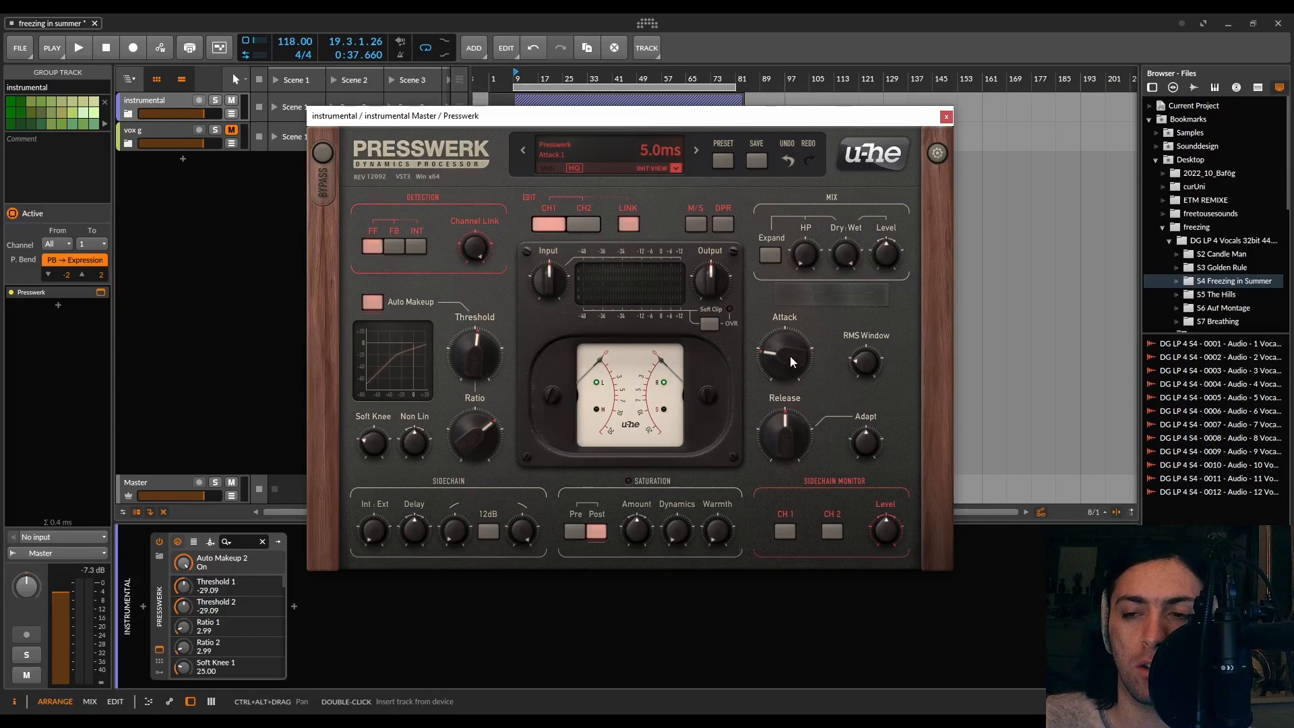
pyautogui.press('space')
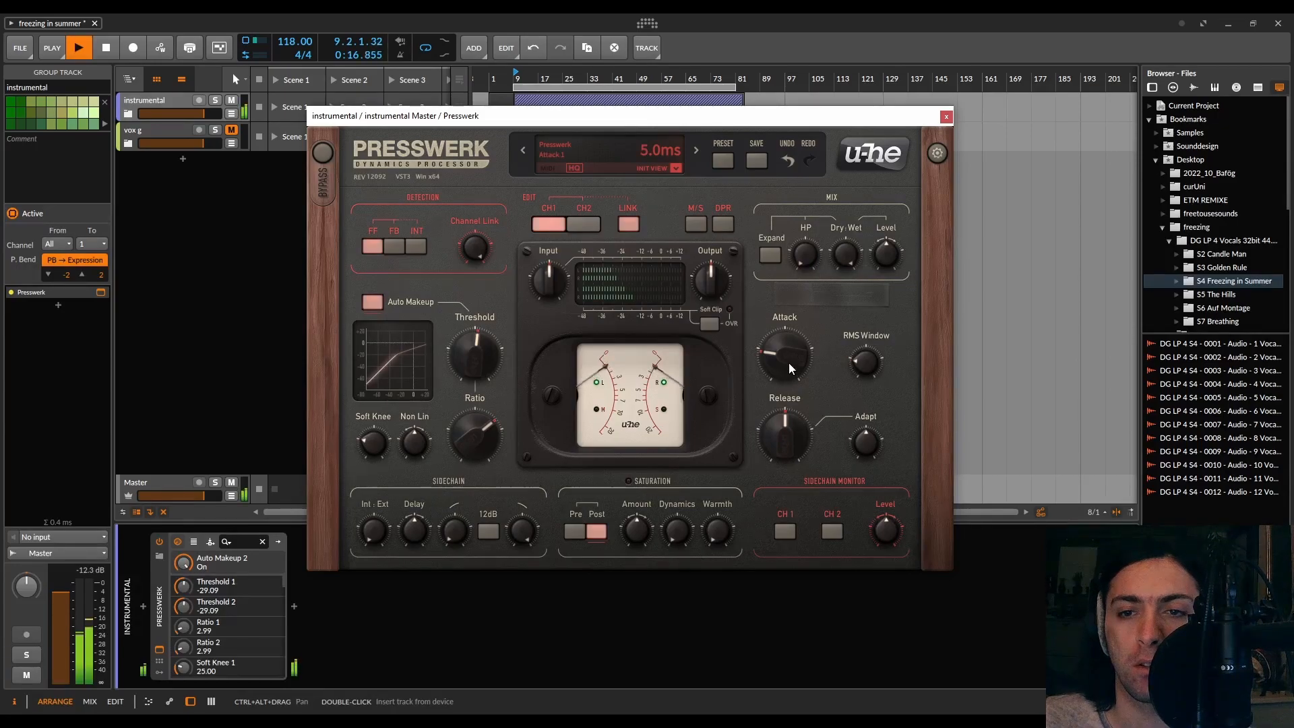
# Set the attack to about 11 ms and the release to about 15 ms while listening
pyautogui.moveTo(785, 358); pyautogui.dragTo(794, 298)
pyautogui.moveTo(787, 438)
pyautogui.mouseDown()
pyautogui.moveTo(788, 395)
pyautogui.moveTo(792, 420)
pyautogui.mouseUp()
pyautogui.moveTo(793, 350); pyautogui.dragTo(778, 507)
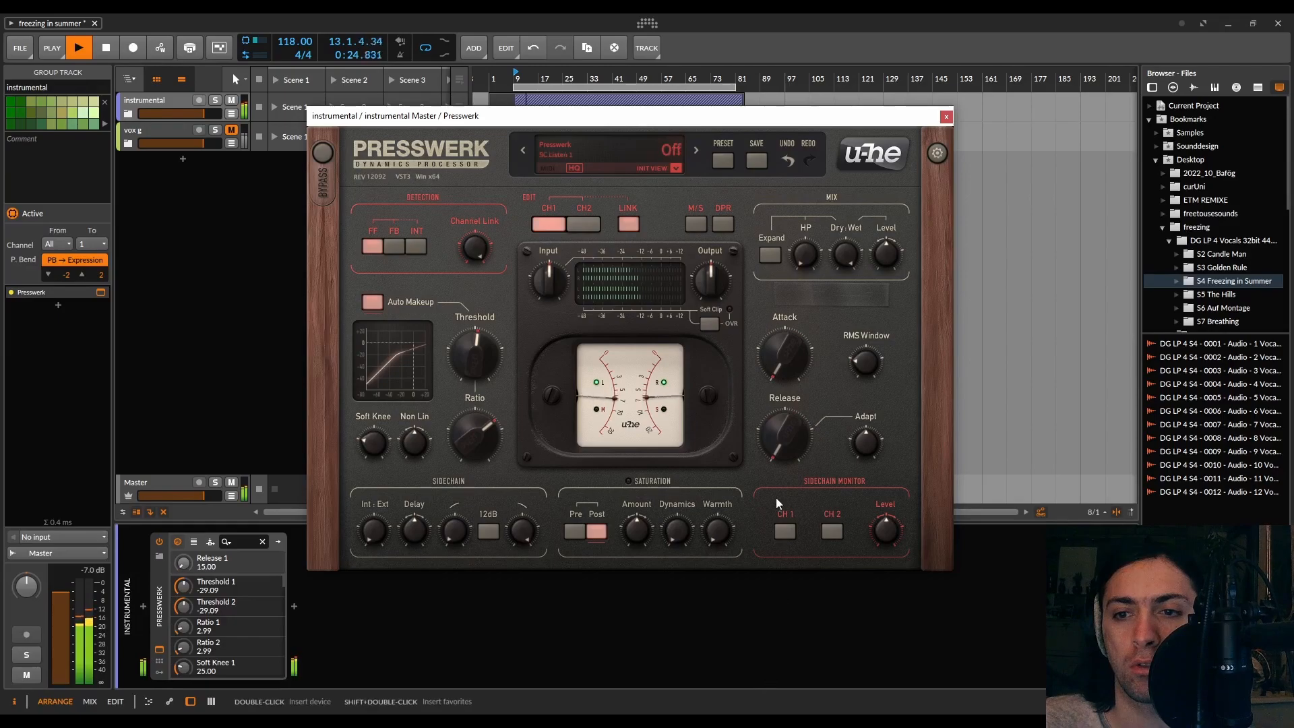
pyautogui.moveTo(783, 391); pyautogui.dragTo(790, 342)
pyautogui.press('space')
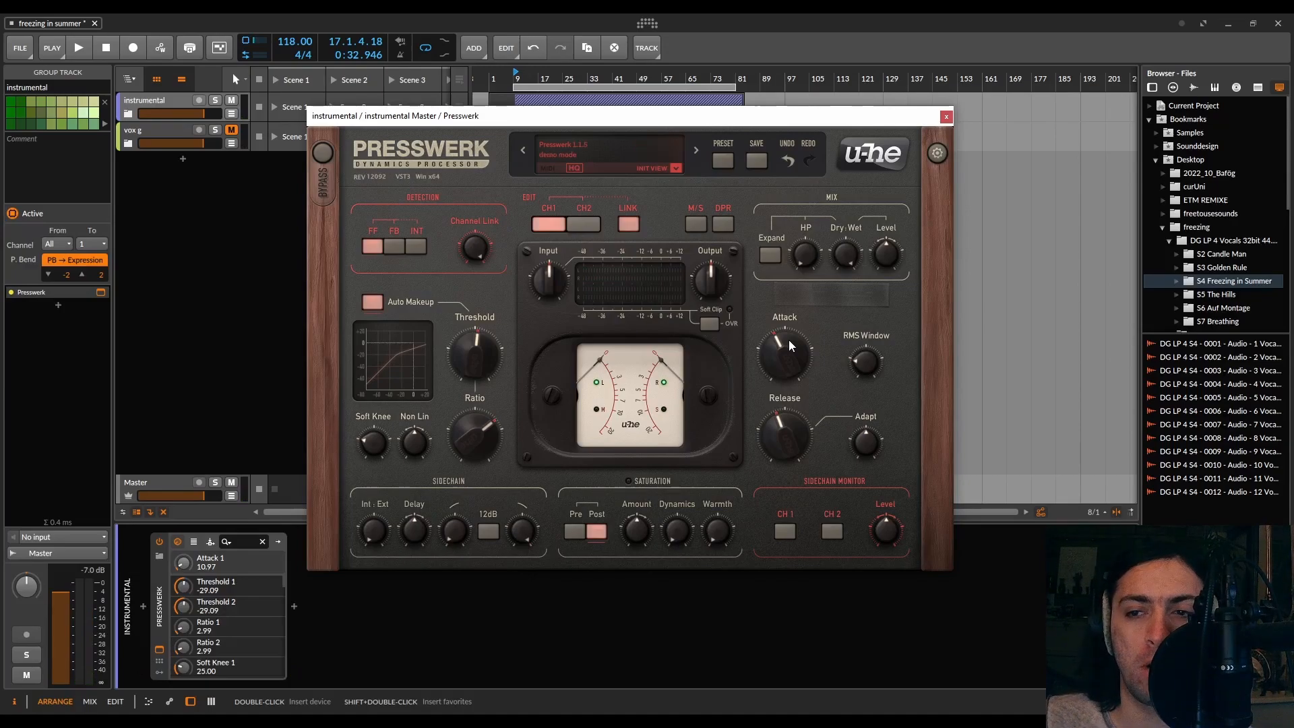
# Fine-tune the attack to about 12.3 ms
pyautogui.scroll(2, 785, 350)
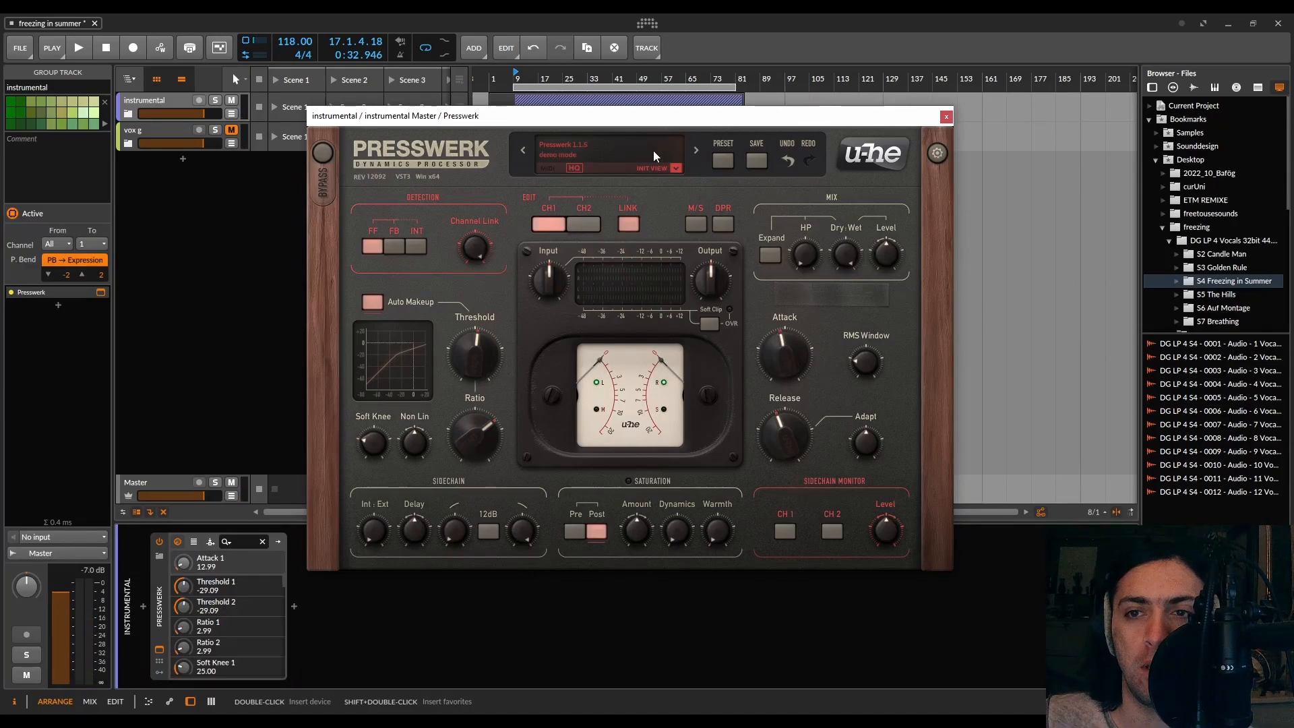
pyautogui.scroll(-5, 793, 357)
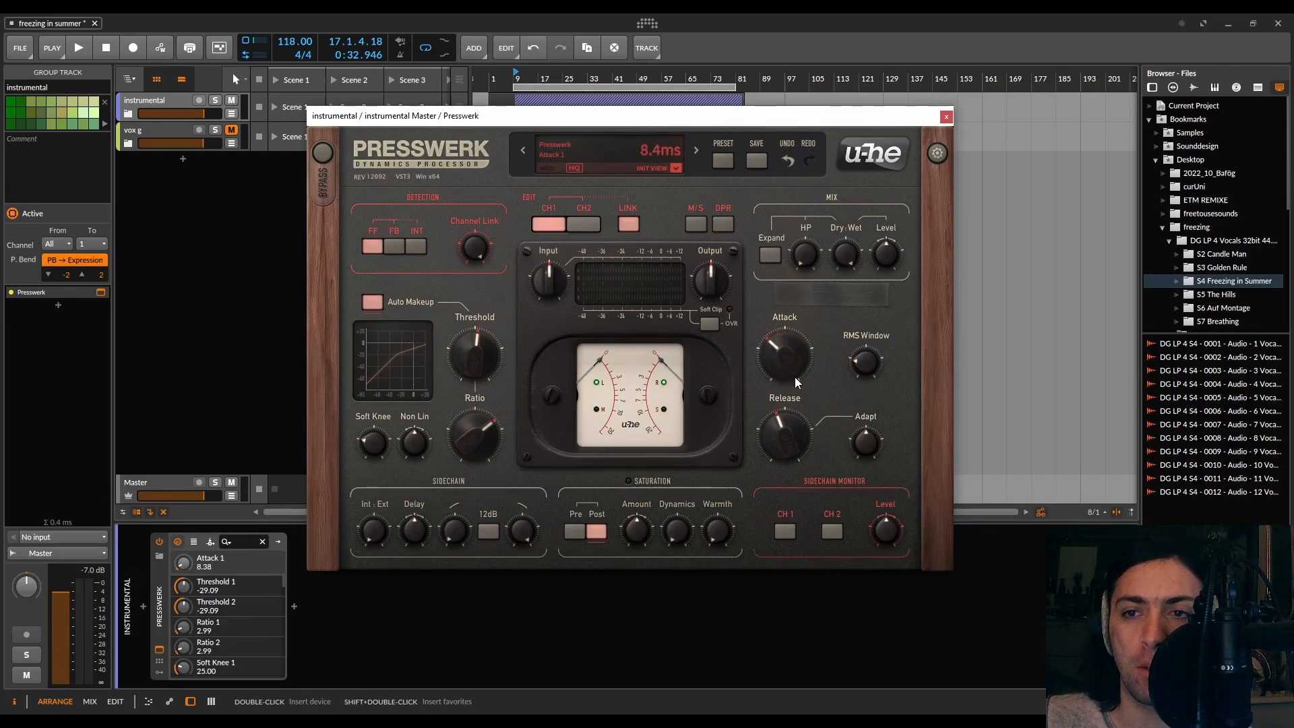
pyautogui.moveTo(792, 291); pyautogui.dragTo(808, 272)
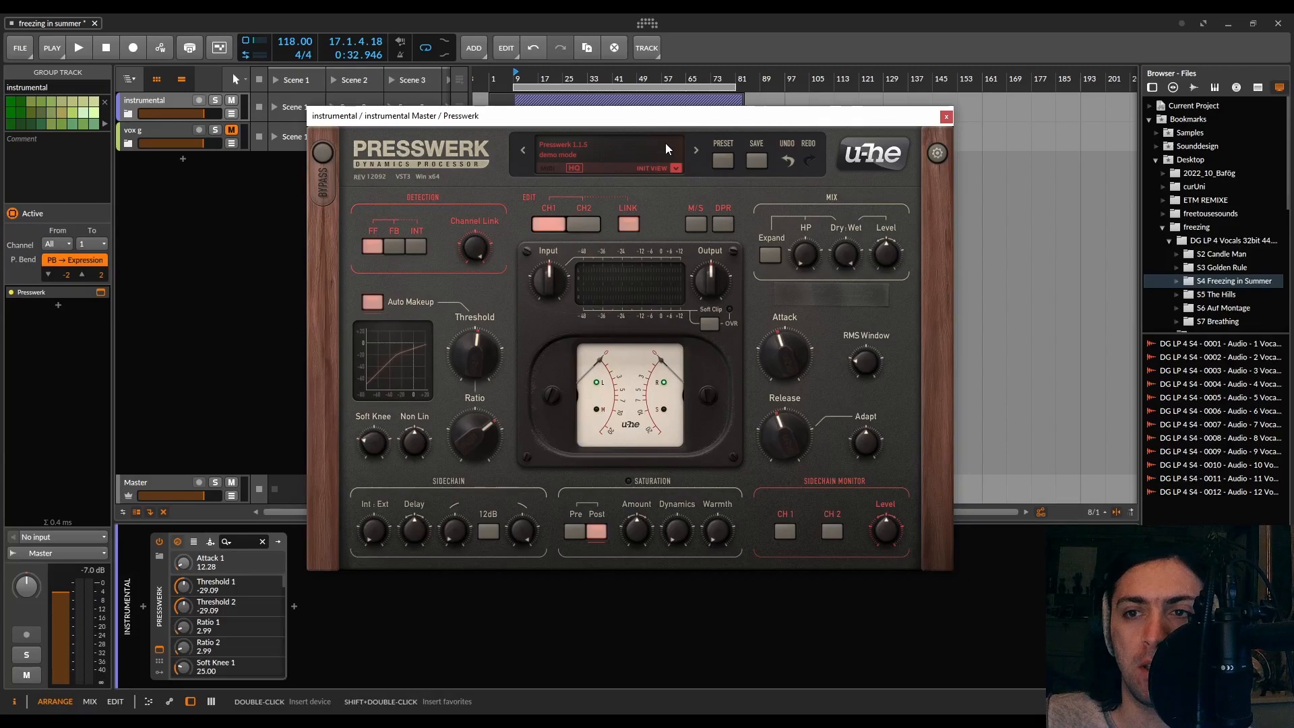
# Sweep the attack from 0.10 ms up to 150 ms to hear its range
pyautogui.moveTo(781, 336)
pyautogui.moveTo(785, 348); pyautogui.dragTo(791, 444)
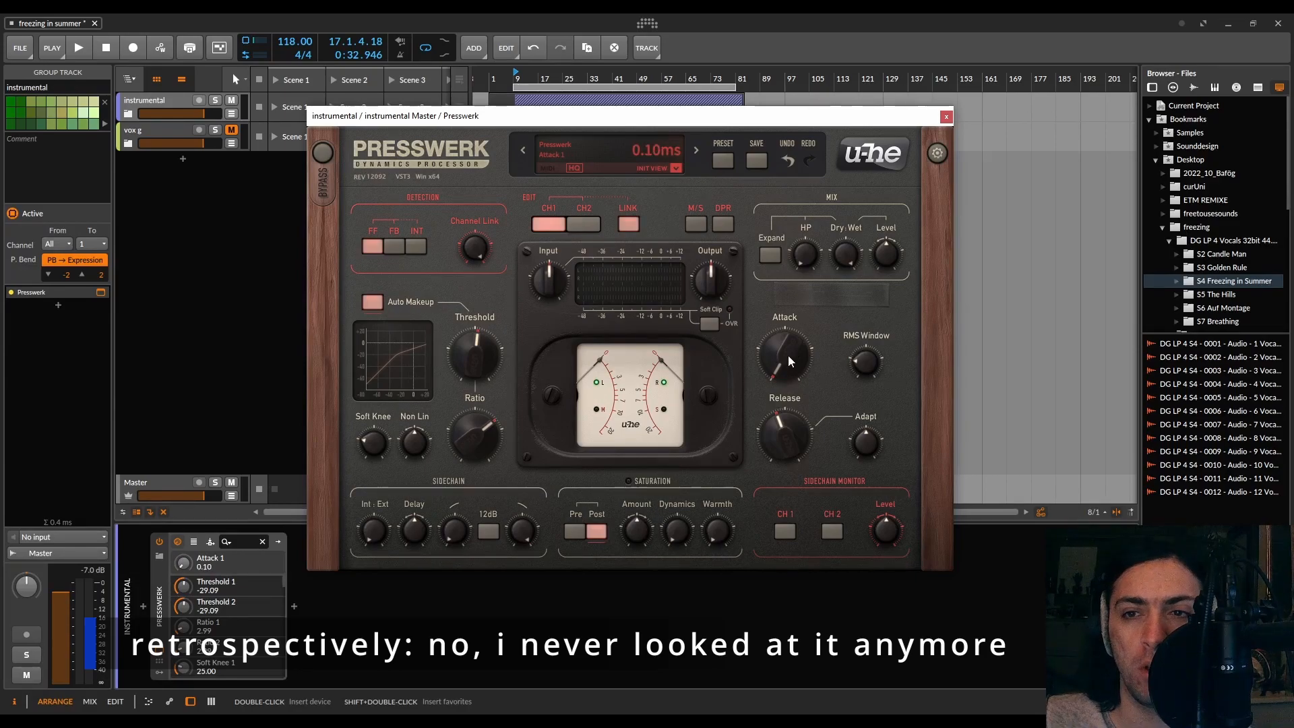
pyautogui.moveTo(787, 355); pyautogui.dragTo(783, 203)
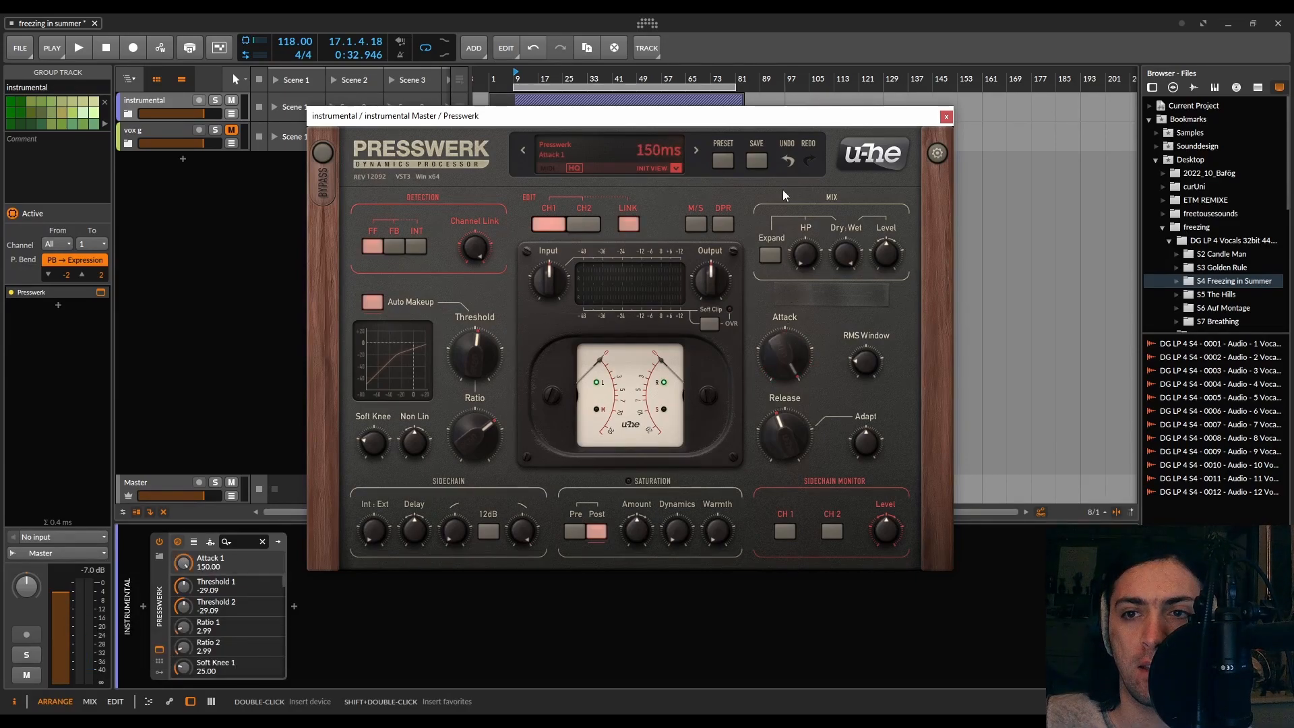
# Bring the attack back down and set the release to 15 ms
pyautogui.moveTo(778, 372)
pyautogui.moveTo(790, 351)
pyautogui.mouseDown()
pyautogui.moveTo(793, 386)
pyautogui.moveTo(794, 359)
pyautogui.mouseUp()
pyautogui.moveTo(783, 431); pyautogui.dragTo(787, 470)
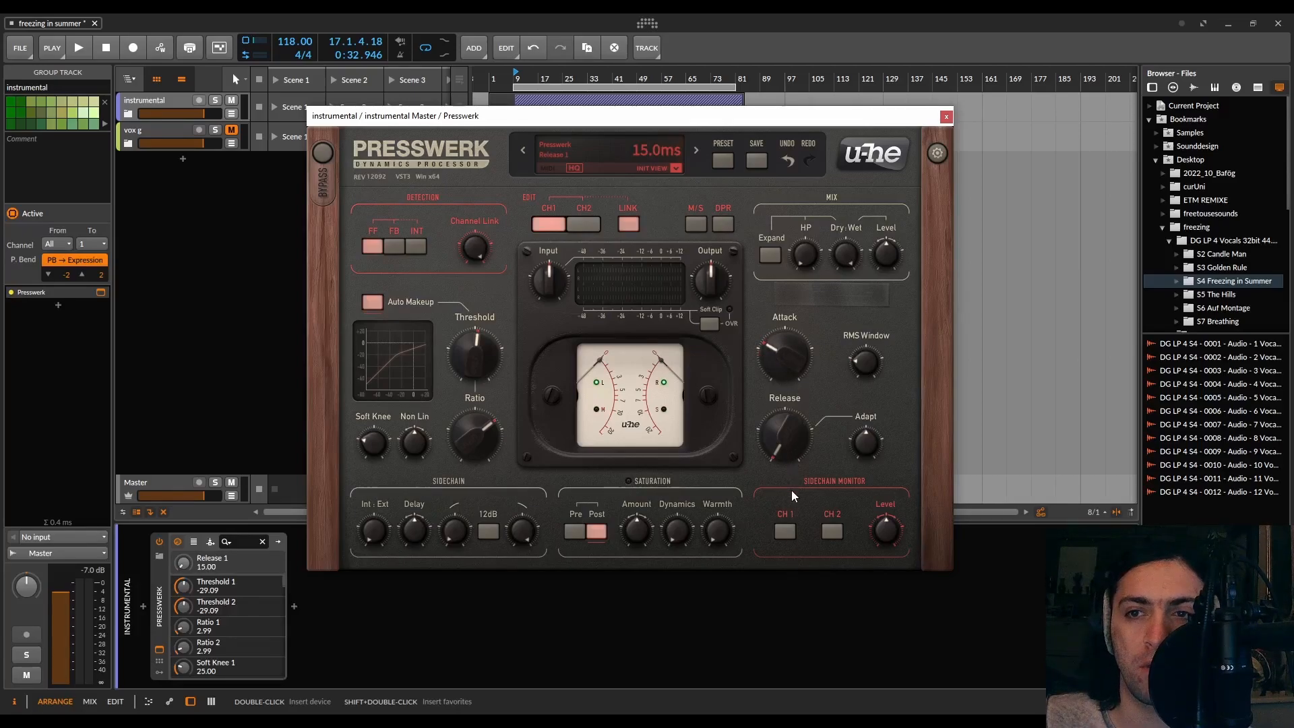
# Raise the release to about 257 ms and then to 2.50 s
pyautogui.moveTo(789, 365); pyautogui.dragTo(788, 301)
pyautogui.moveTo(790, 436); pyautogui.dragTo(791, 349)
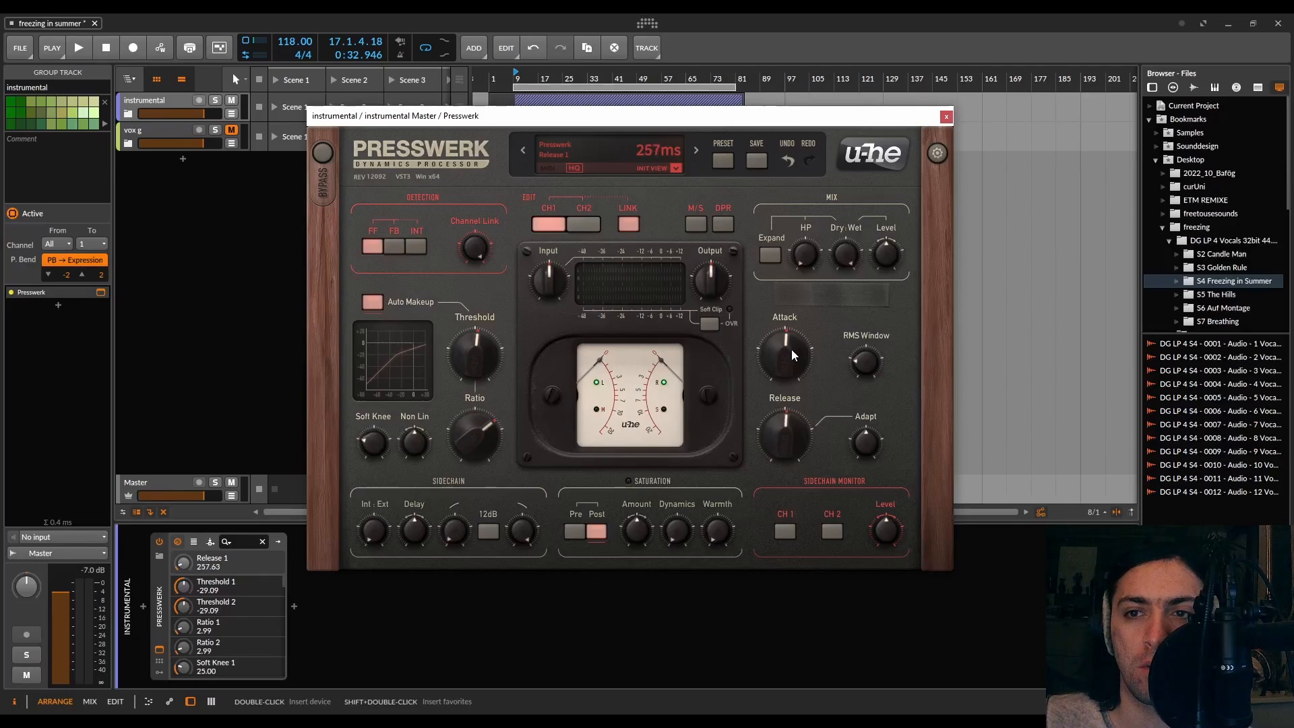
pyautogui.moveTo(793, 435); pyautogui.dragTo(798, 375)
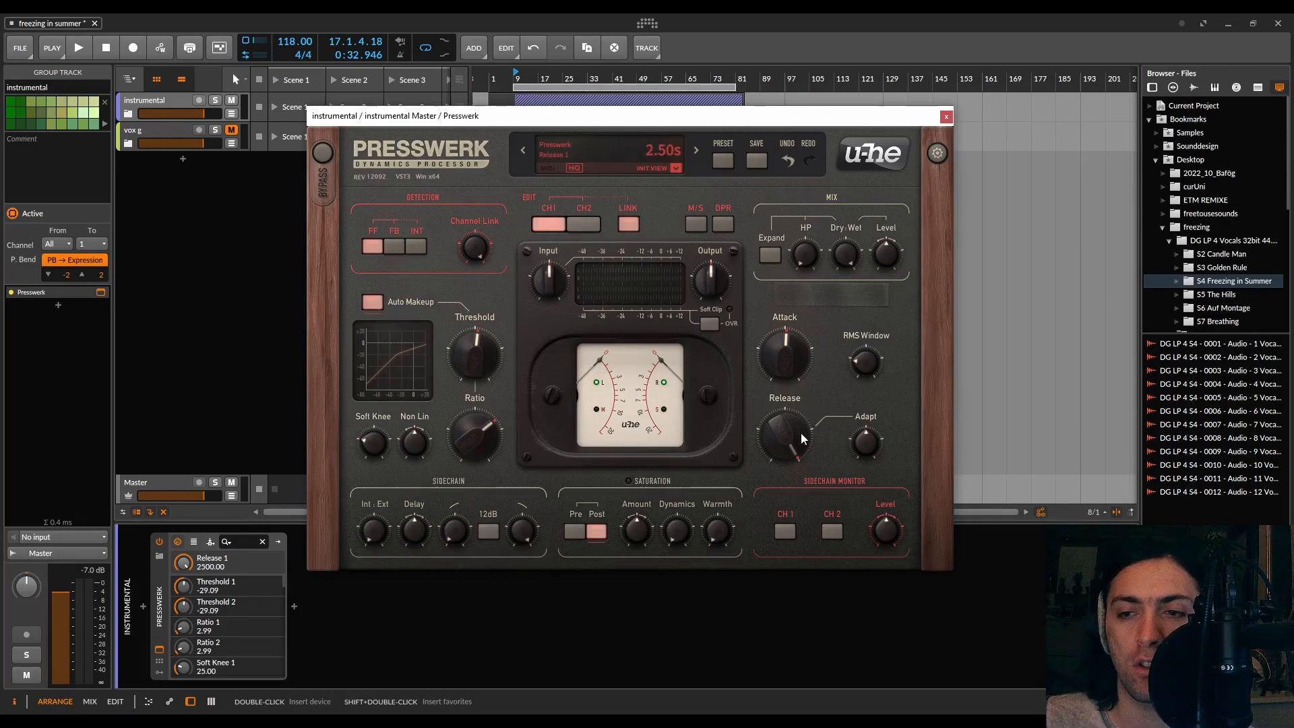
# Reduce the release to about 375 ms and set the attack around 15.5 ms during playback
pyautogui.scroll(-5, 785, 414)
pyautogui.press('space')
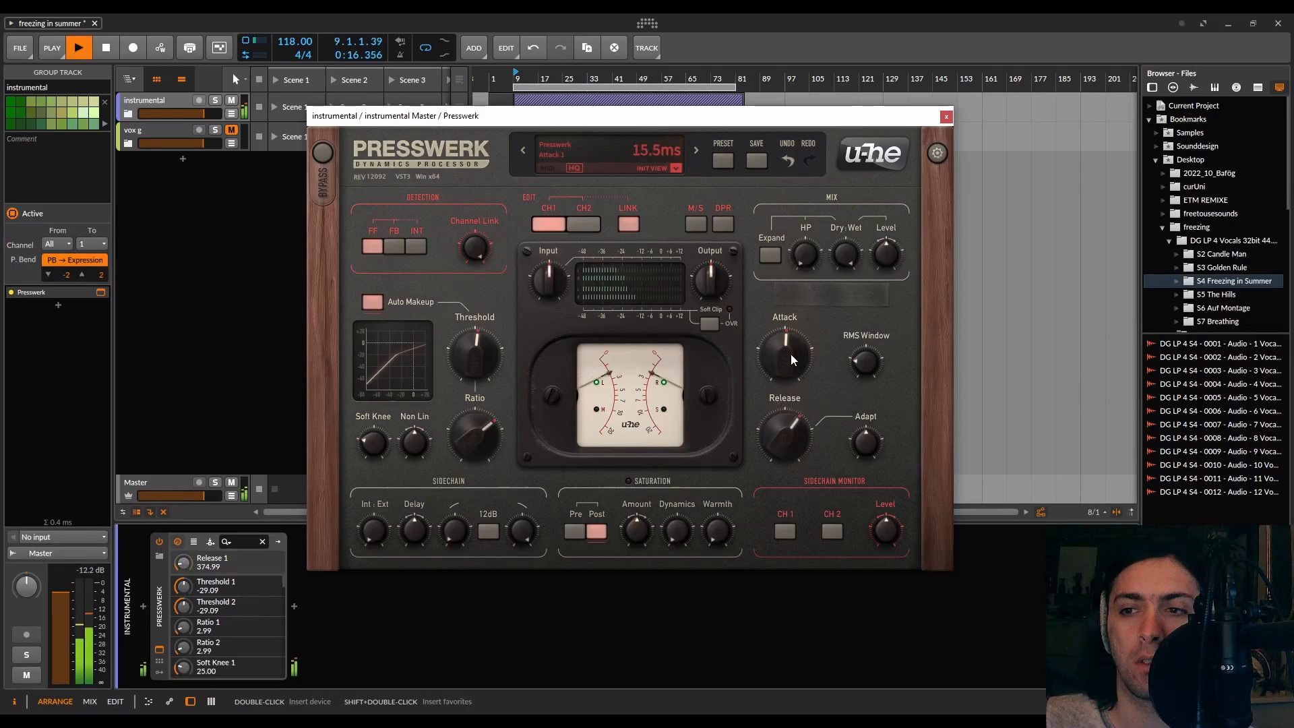
pyautogui.moveTo(790, 353); pyautogui.dragTo(799, 503)
pyautogui.moveTo(791, 366); pyautogui.dragTo(789, 372)
# Sweep the RMS Window between 0.10 and 30 ms and settle it at about 0.62 ms
pyautogui.click(863, 342)
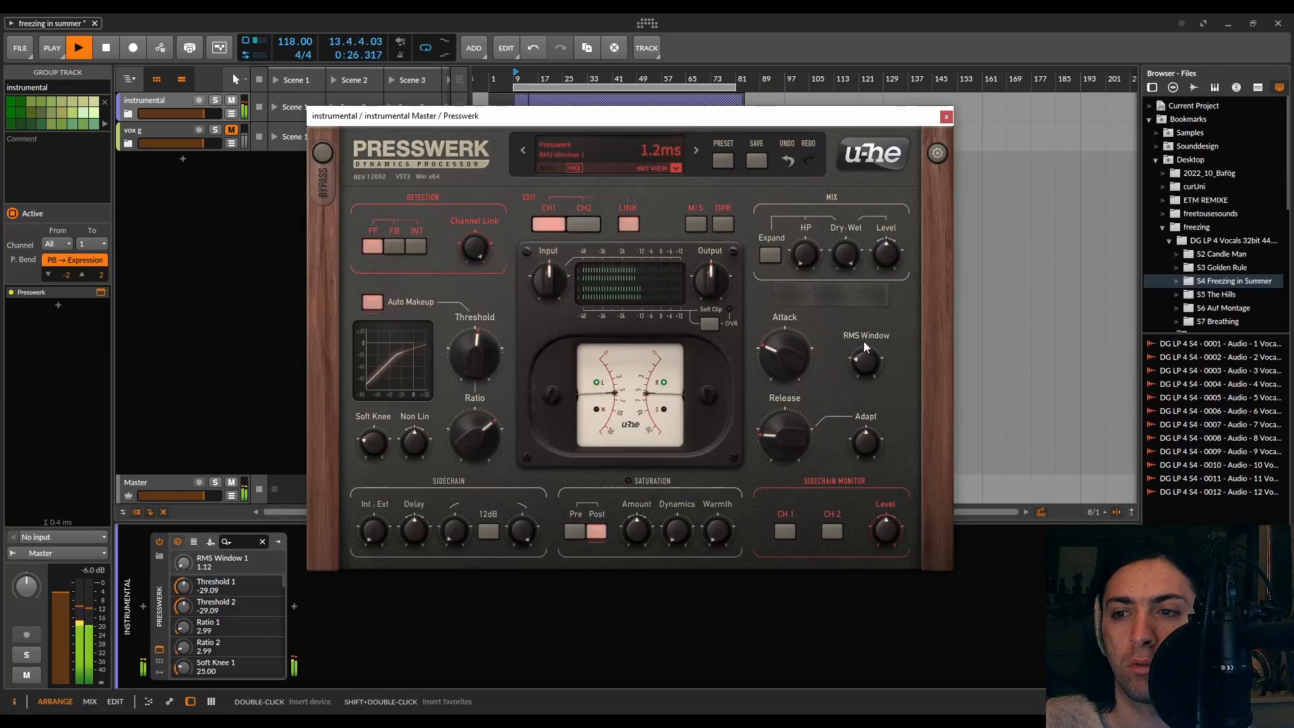
pyautogui.moveTo(854, 269); pyautogui.dragTo(853, 237)
pyautogui.moveTo(867, 373); pyautogui.dragTo(864, 318)
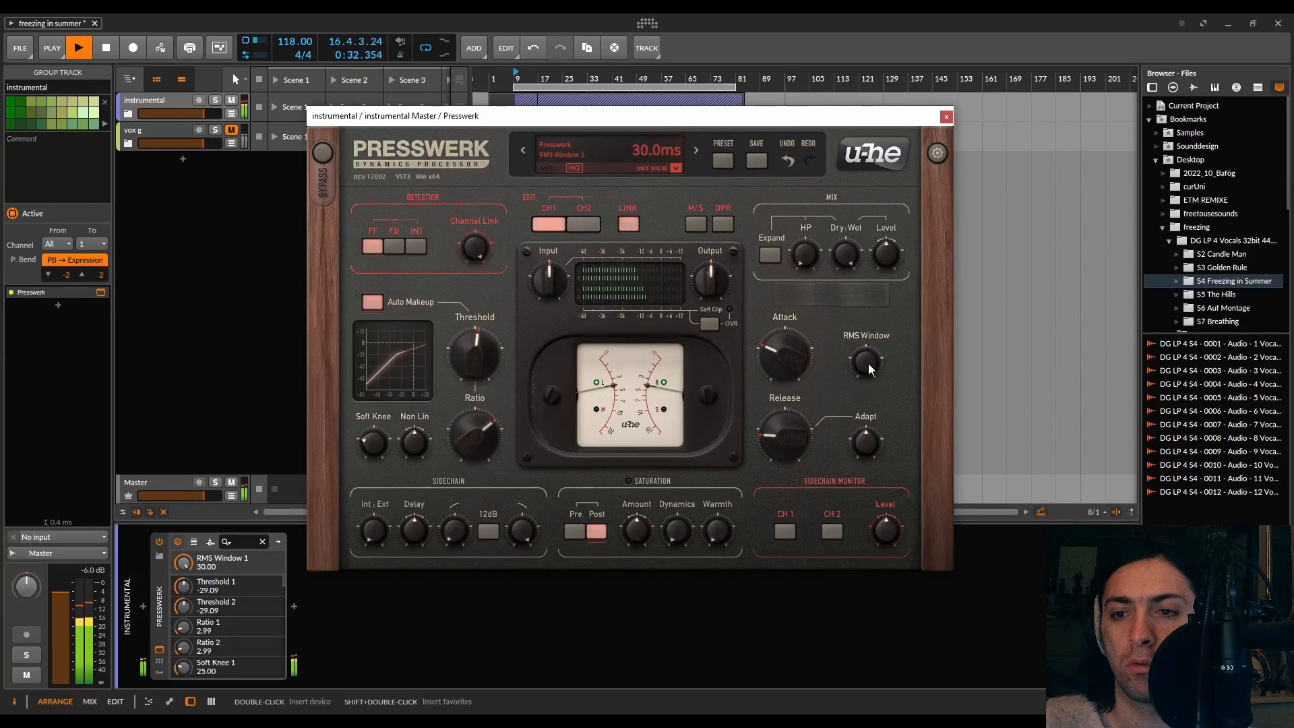
pyautogui.moveTo(867, 365); pyautogui.dragTo(866, 665)
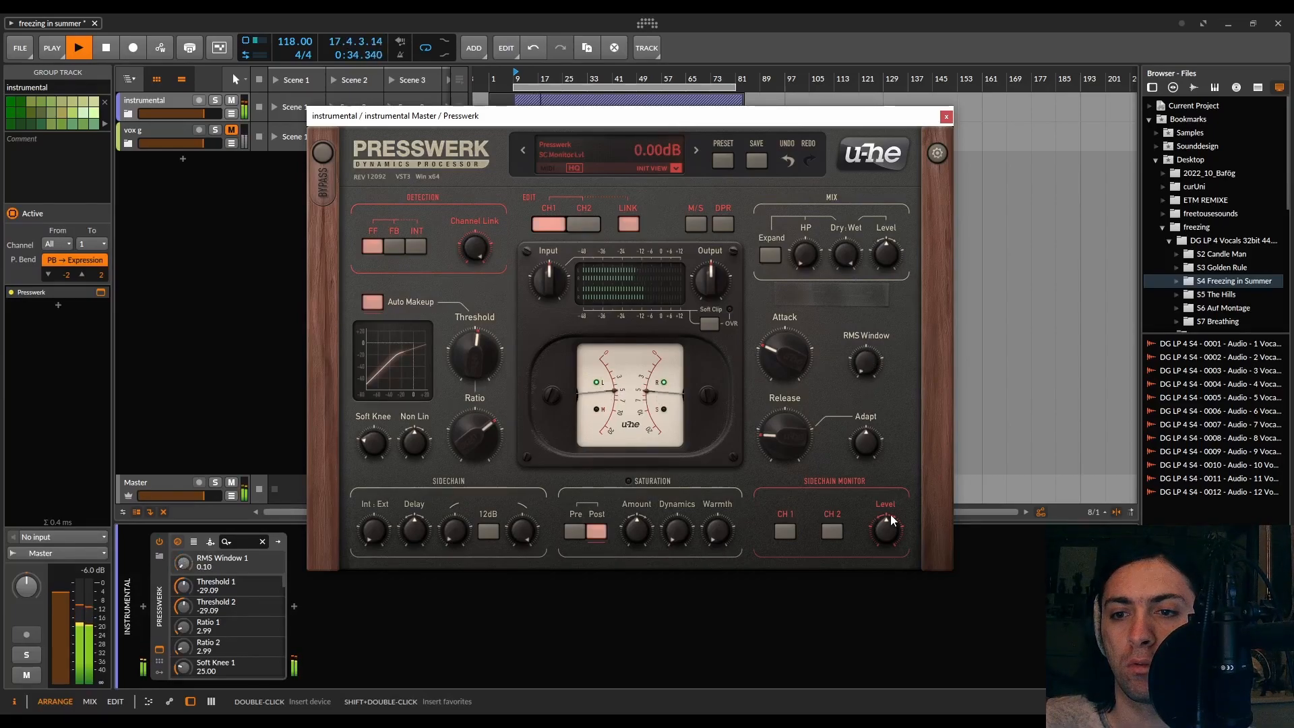
pyautogui.moveTo(864, 374); pyautogui.dragTo(864, 334)
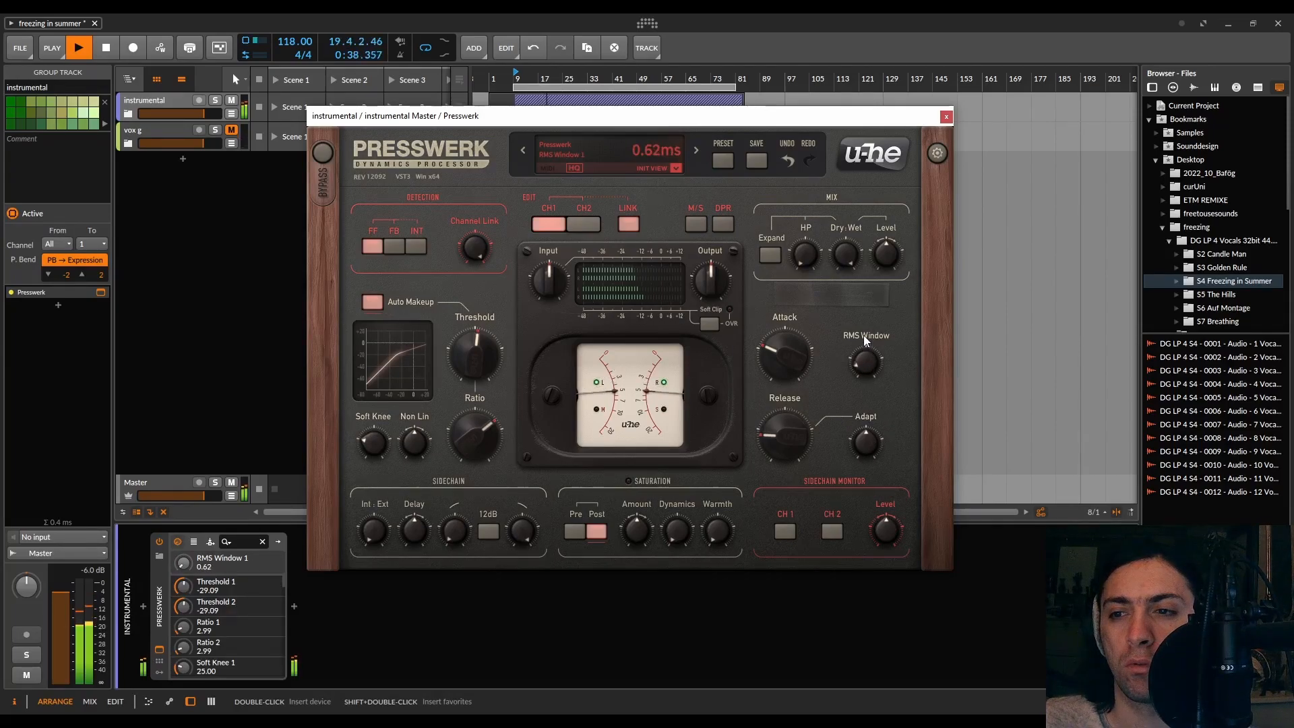
# Set the Adapt knob to 50% while replaying the section
pyautogui.press('space')
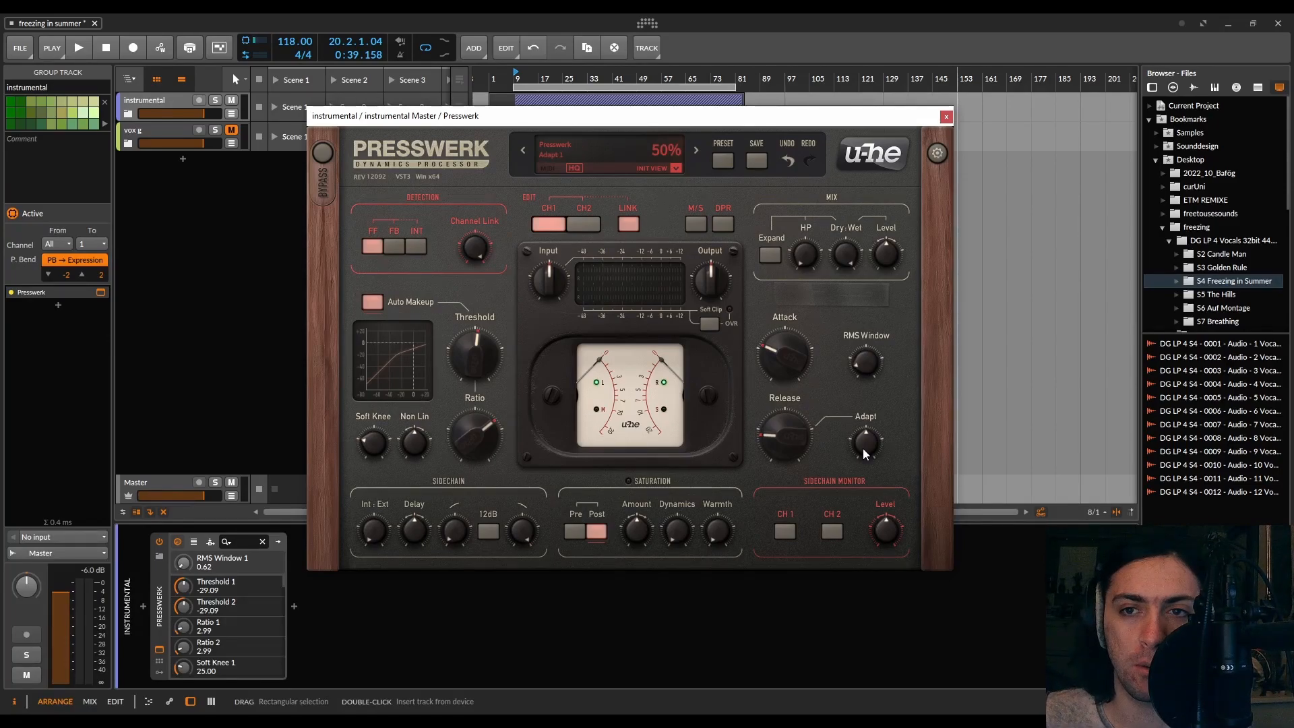
pyautogui.press('space')
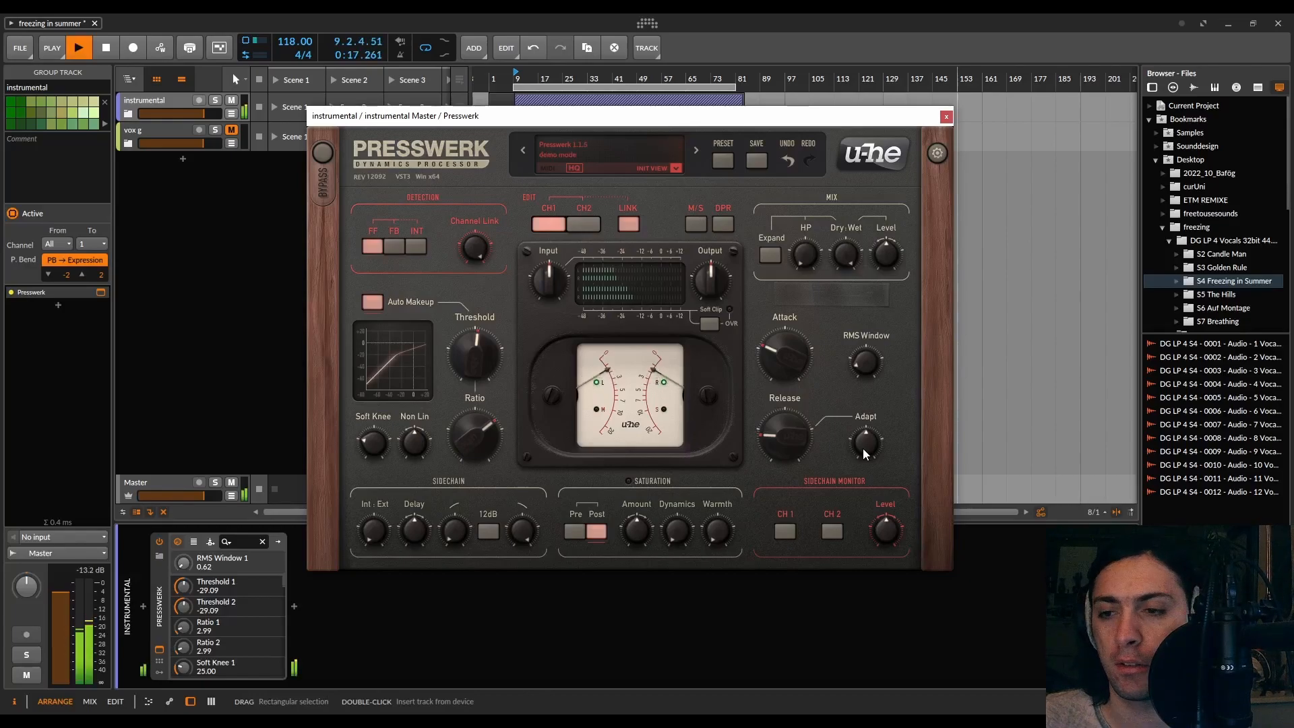
pyautogui.moveTo(862, 448)
pyautogui.mouseDown()
pyautogui.moveTo(860, 336)
pyautogui.moveTo(874, 609)
pyautogui.moveTo(882, 448)
pyautogui.mouseUp()
pyautogui.press('space')
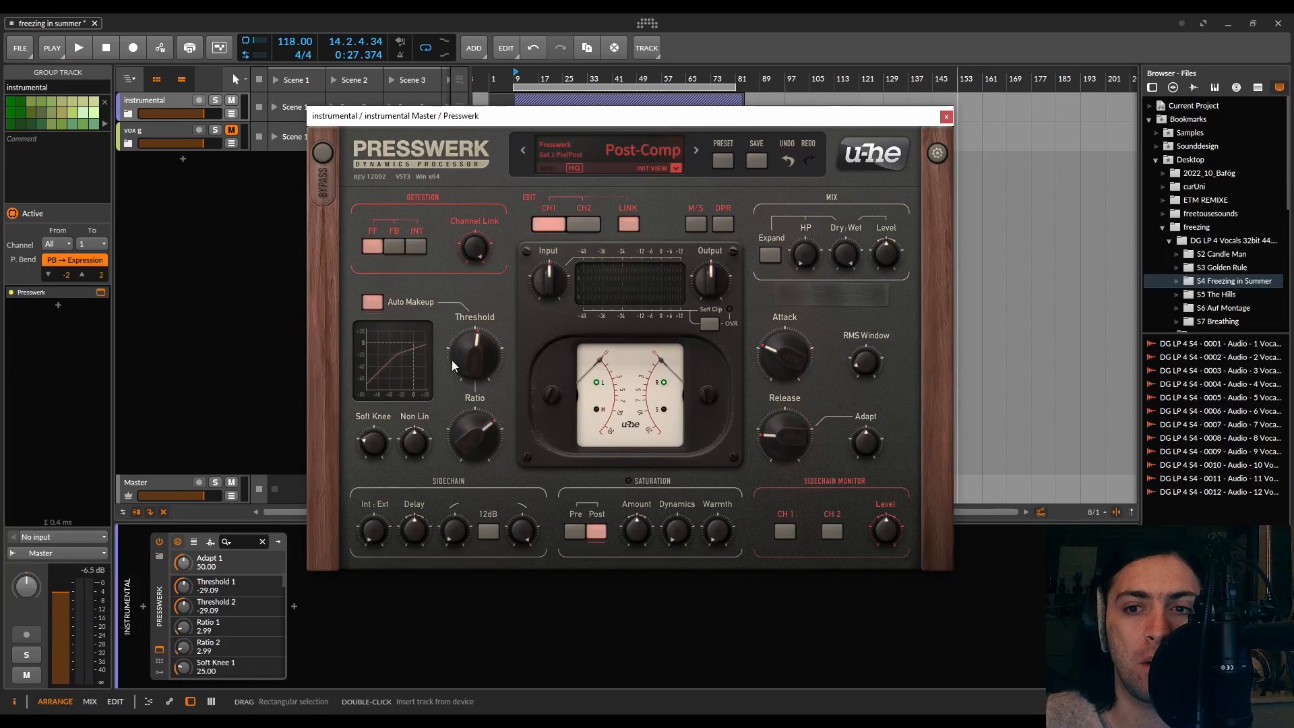
# Insert the built-in Compressor device before Presswerk by searching the device browser for comp
pyautogui.click(144, 607)
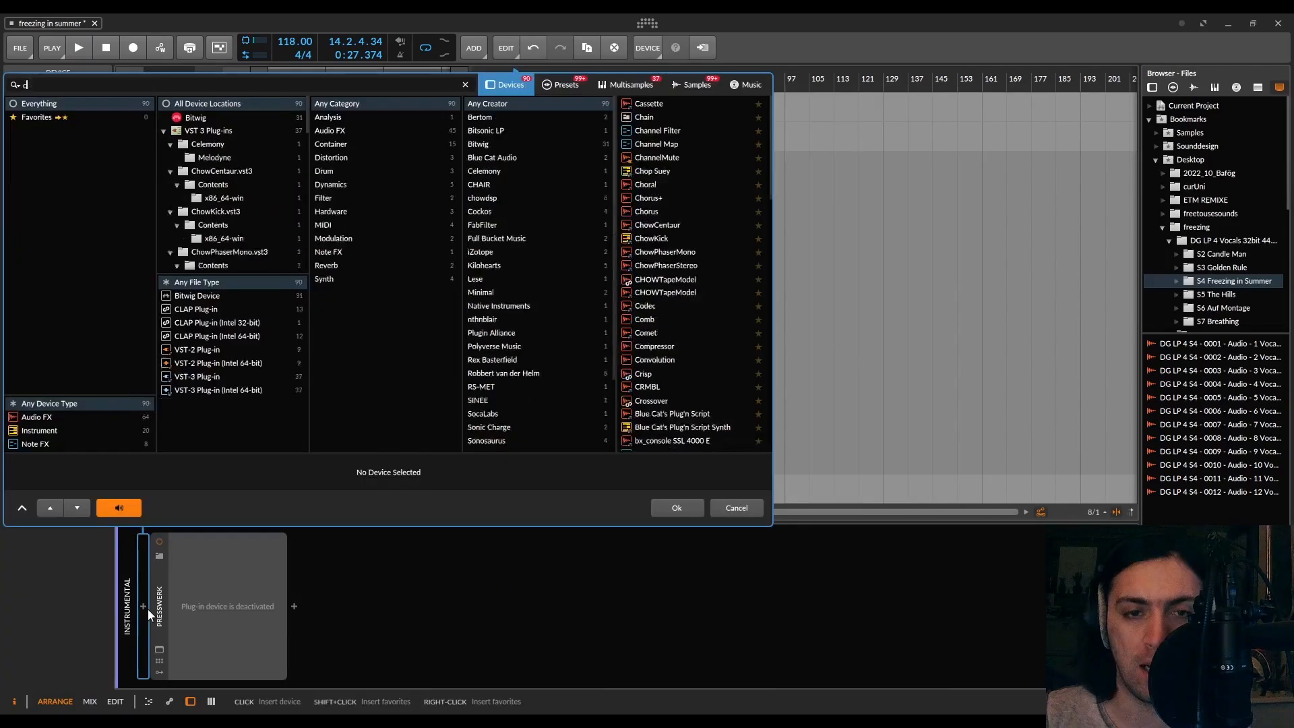
pyautogui.write('comp')
pyautogui.doubleClick(654, 103)
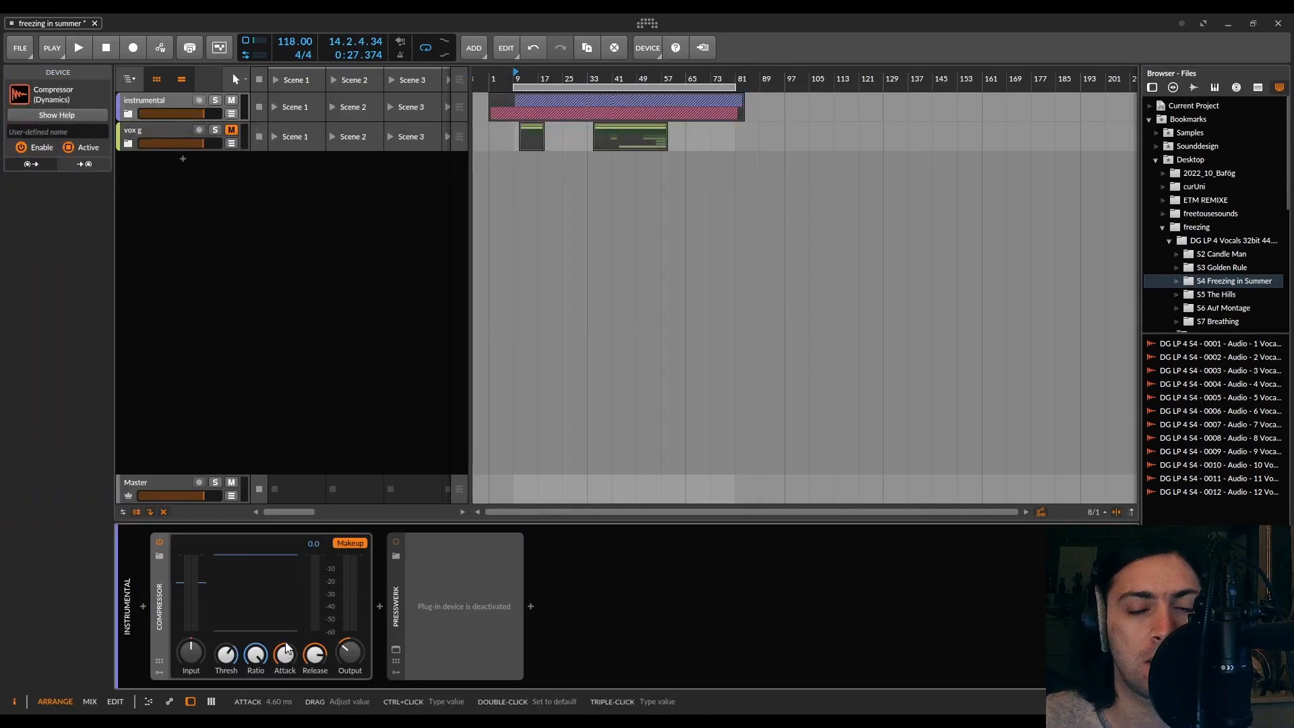
# Play the song, lower the Compressor's threshold and set its release to about 109 ms
pyautogui.press('space')
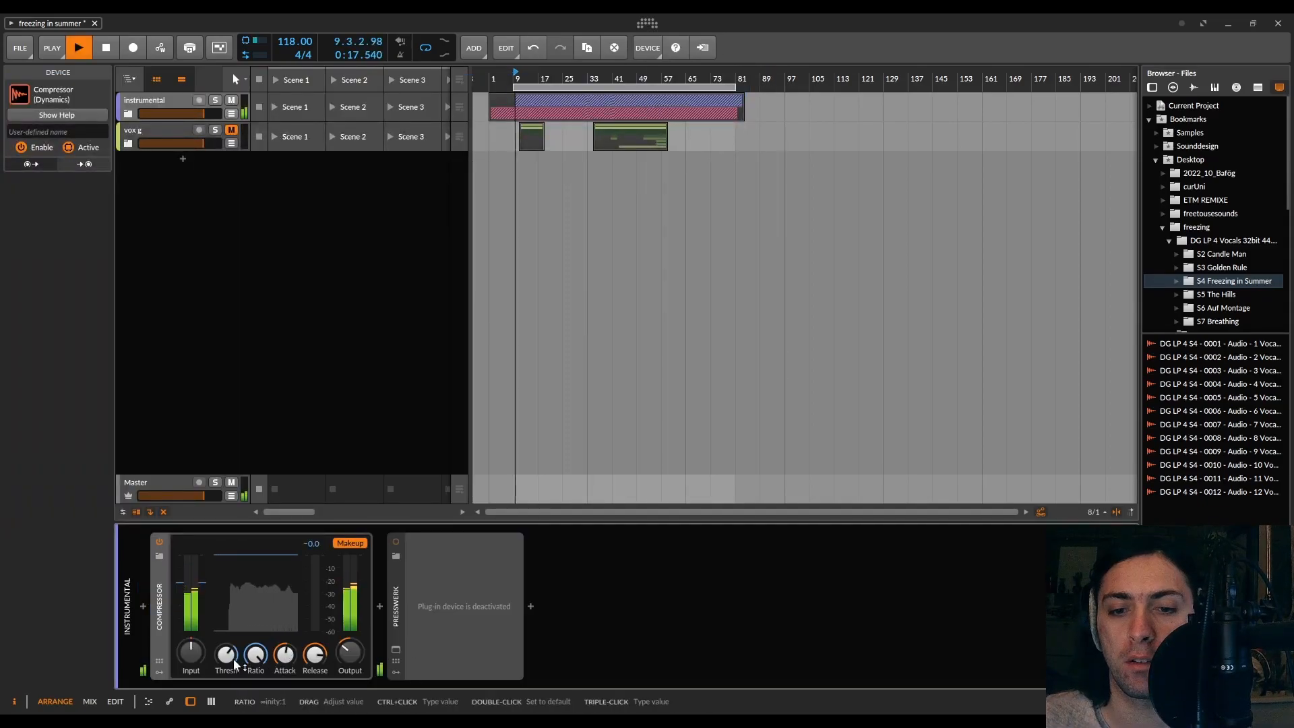
pyautogui.moveTo(228, 657); pyautogui.dragTo(229, 683)
pyautogui.moveTo(347, 653); pyautogui.dragTo(346, 631)
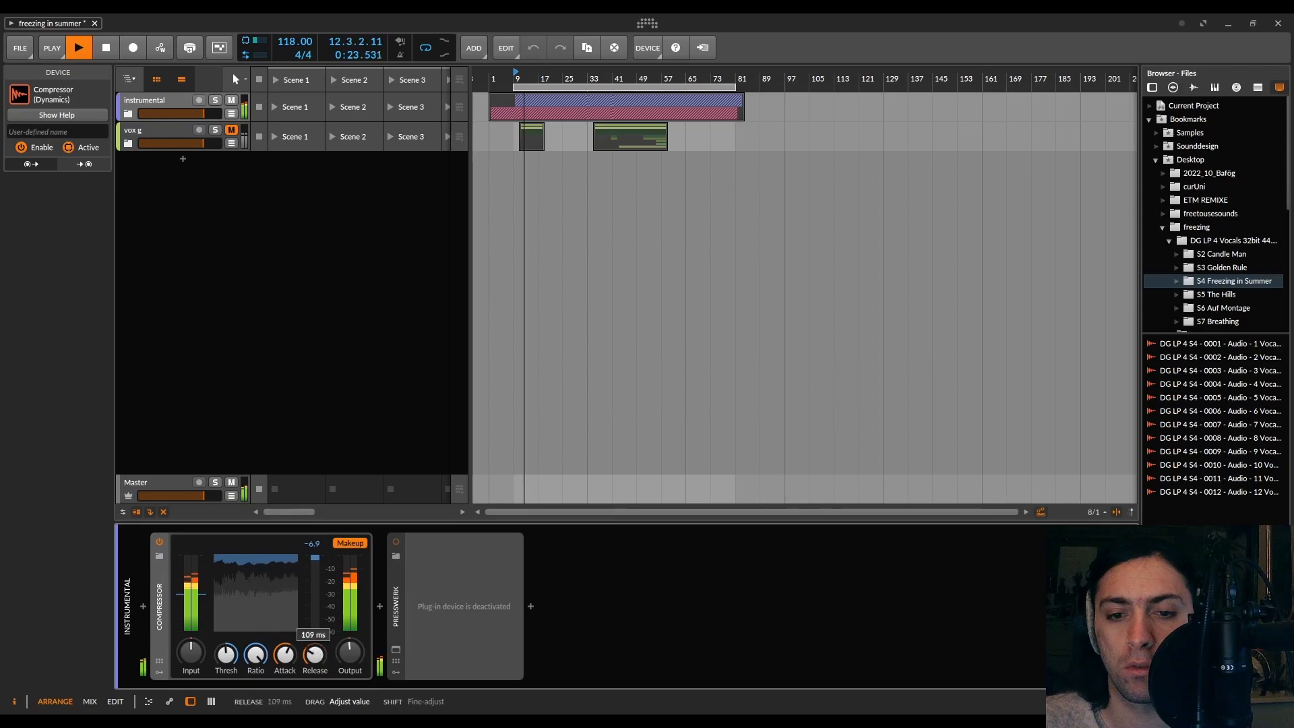
# Set the built-in Compressor's ratio to about 5.41:1 and attack to about 9.84 ms while listening, then stop playback
pyautogui.moveTo(294, 648); pyautogui.dragTo(294, 609)
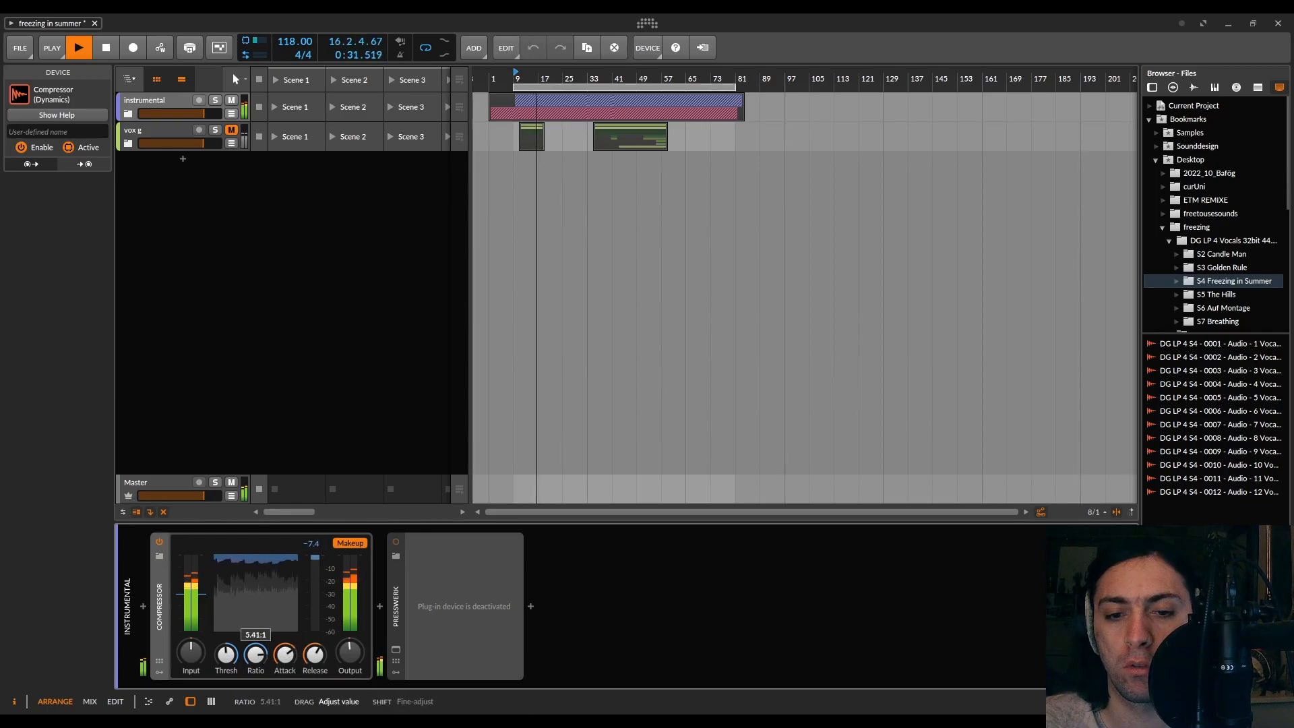
pyautogui.moveTo(260, 662); pyautogui.dragTo(228, 652)
pyautogui.moveTo(316, 656); pyautogui.dragTo(316, 652)
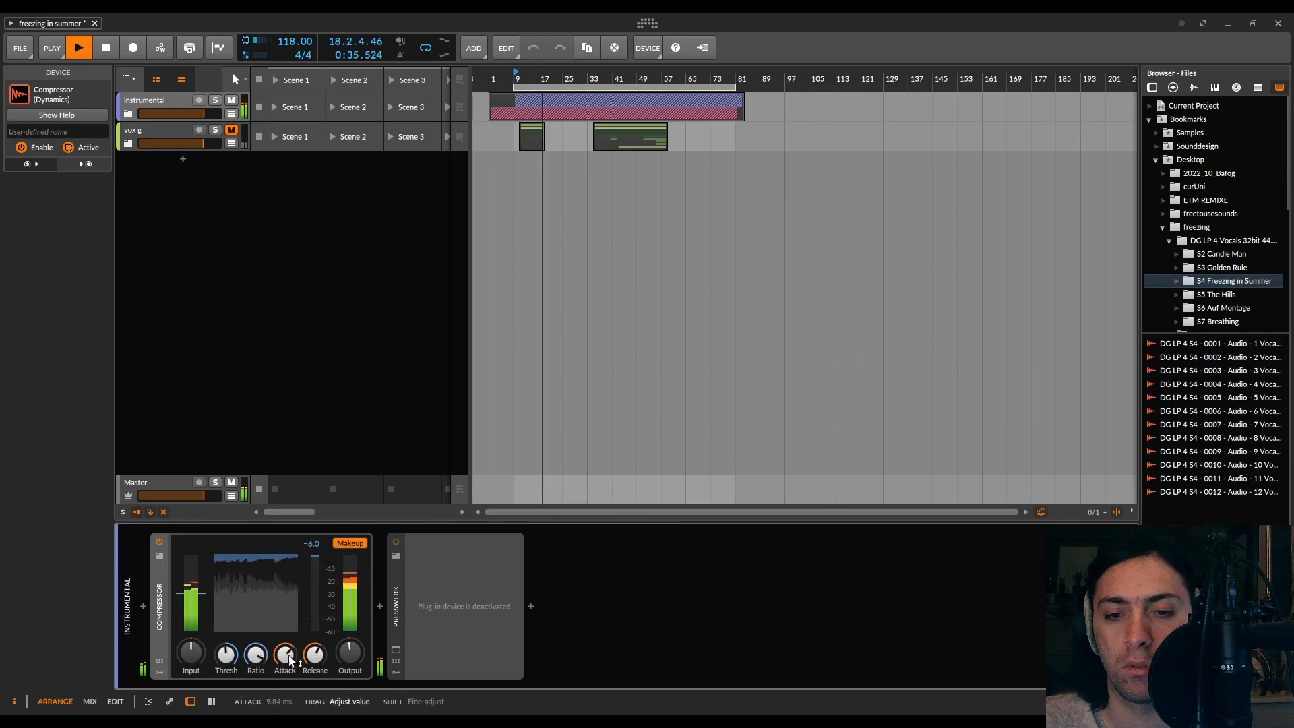
pyautogui.press('space')
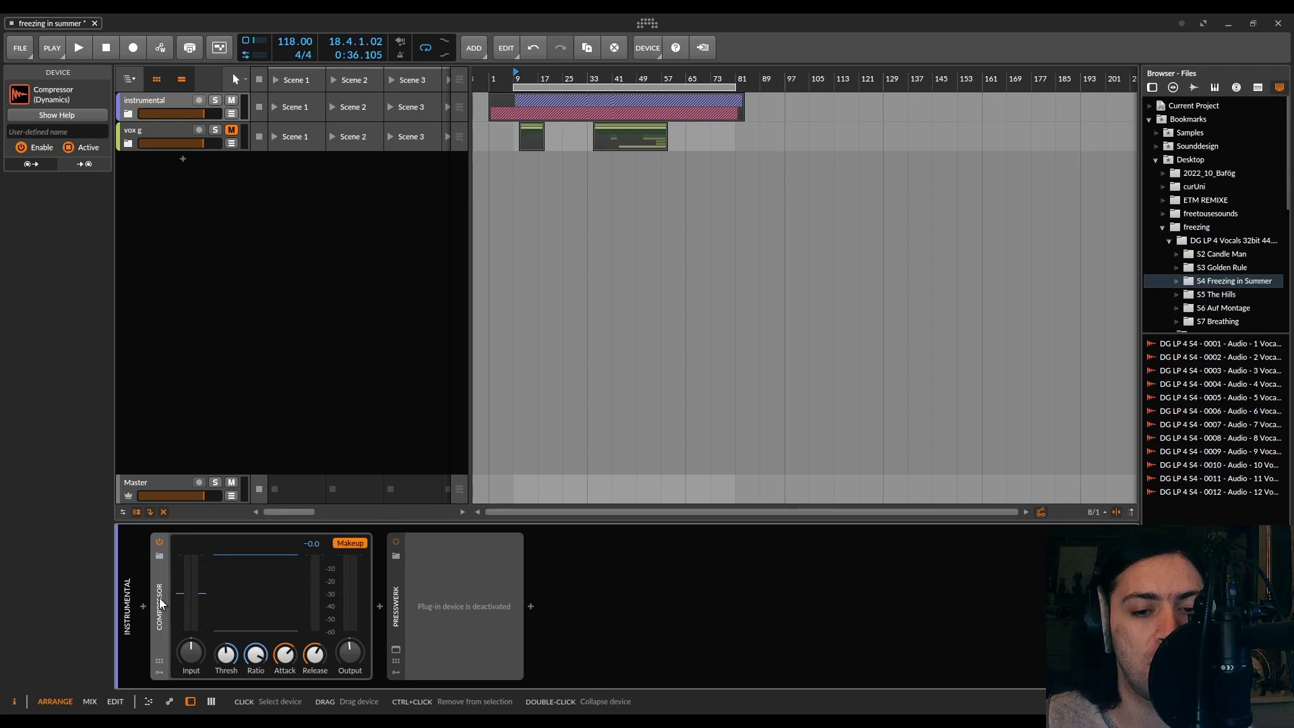
# Delete the built-in Compressor, reactivate Presswerk and open its plugin window, dismissing the demo notice
pyautogui.press('Delete')
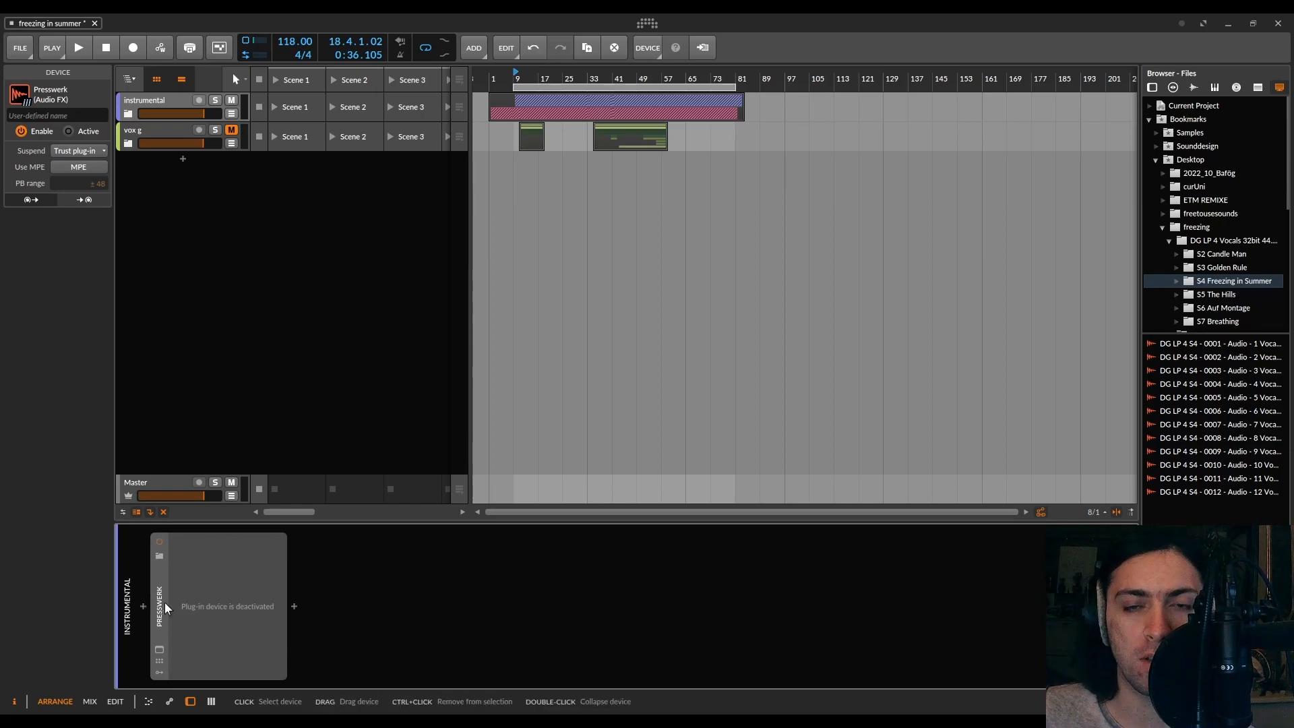
pyautogui.hotkey('alt', 'a')
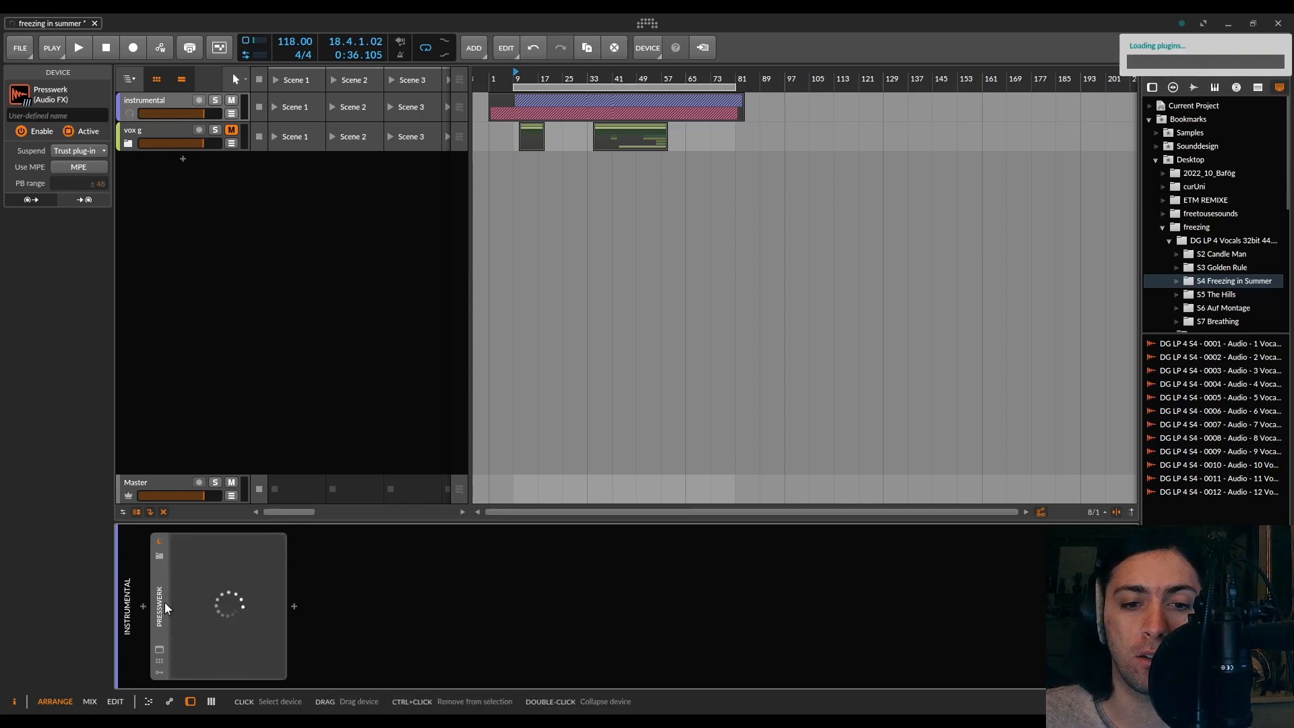
pyautogui.click(155, 649)
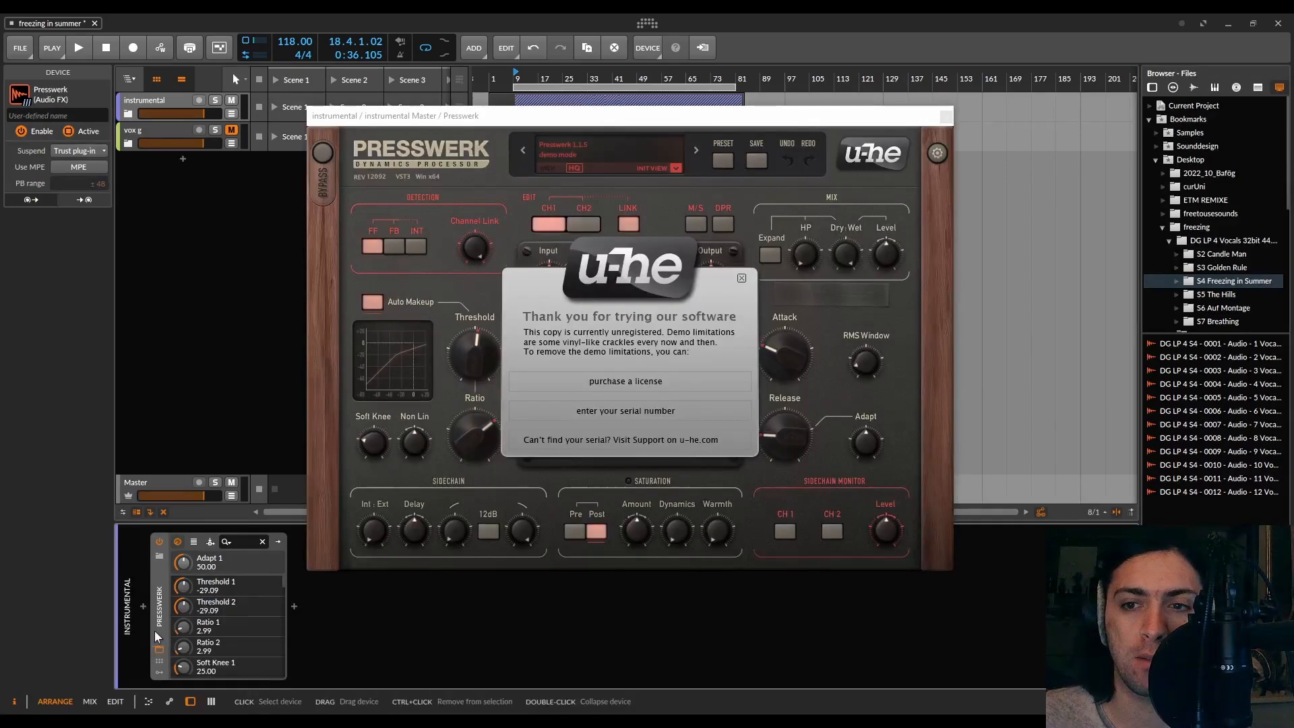
pyautogui.click(741, 278)
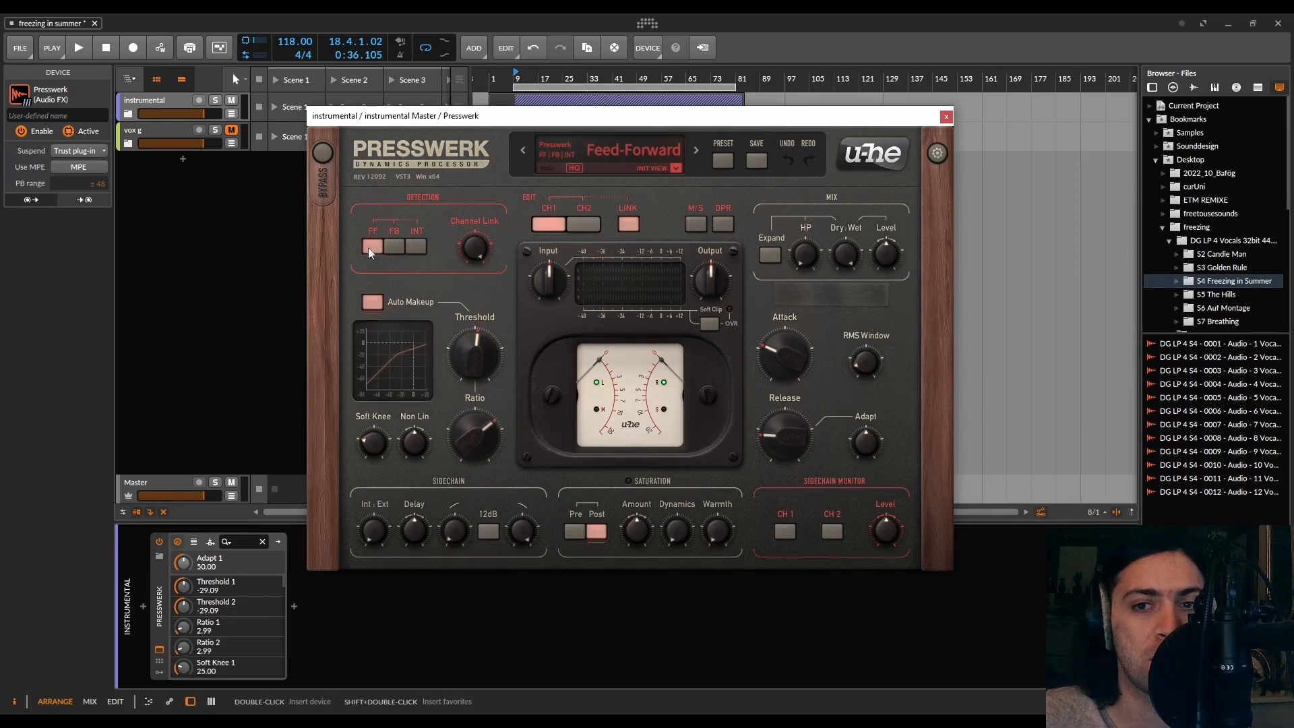
# Switch Presswerk's detection mode to Feed-Back and start playback
pyautogui.click(396, 248)
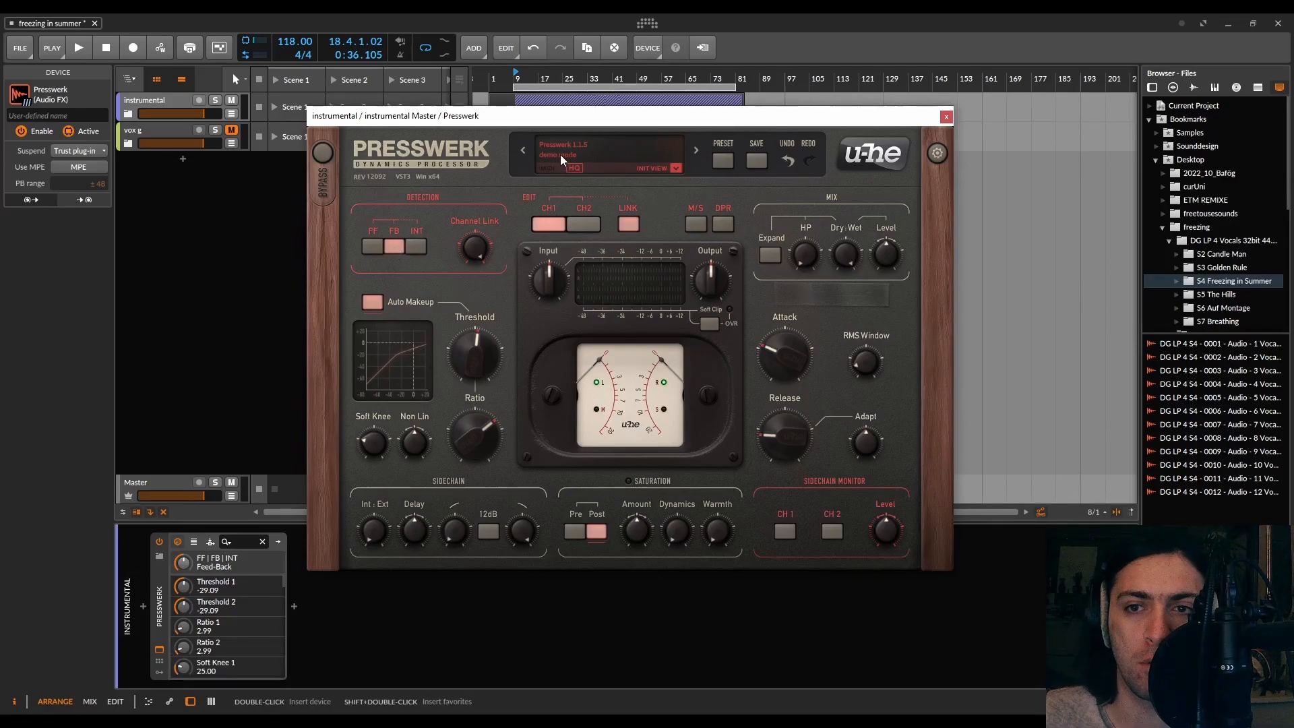
pyautogui.press('space')
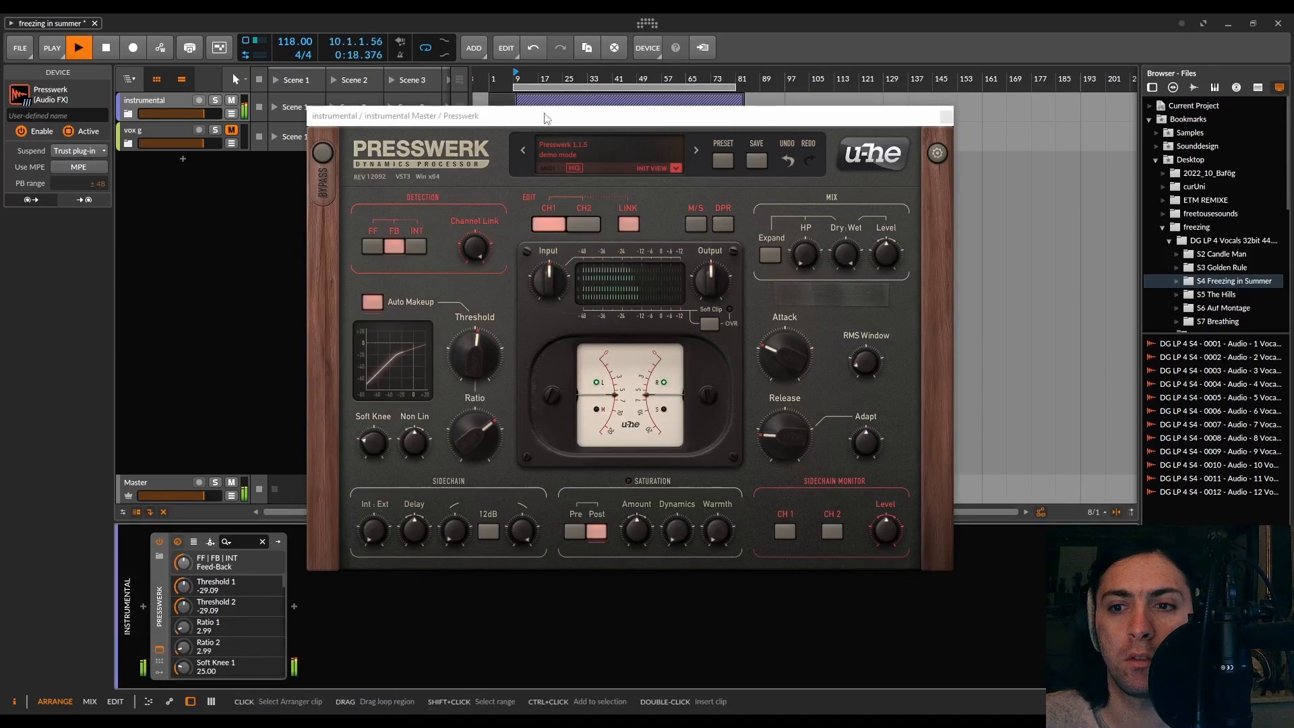
# Set Presswerk's threshold to about -17.9 dB and its ratio to about 7.48
pyautogui.scroll(5, 468, 354)
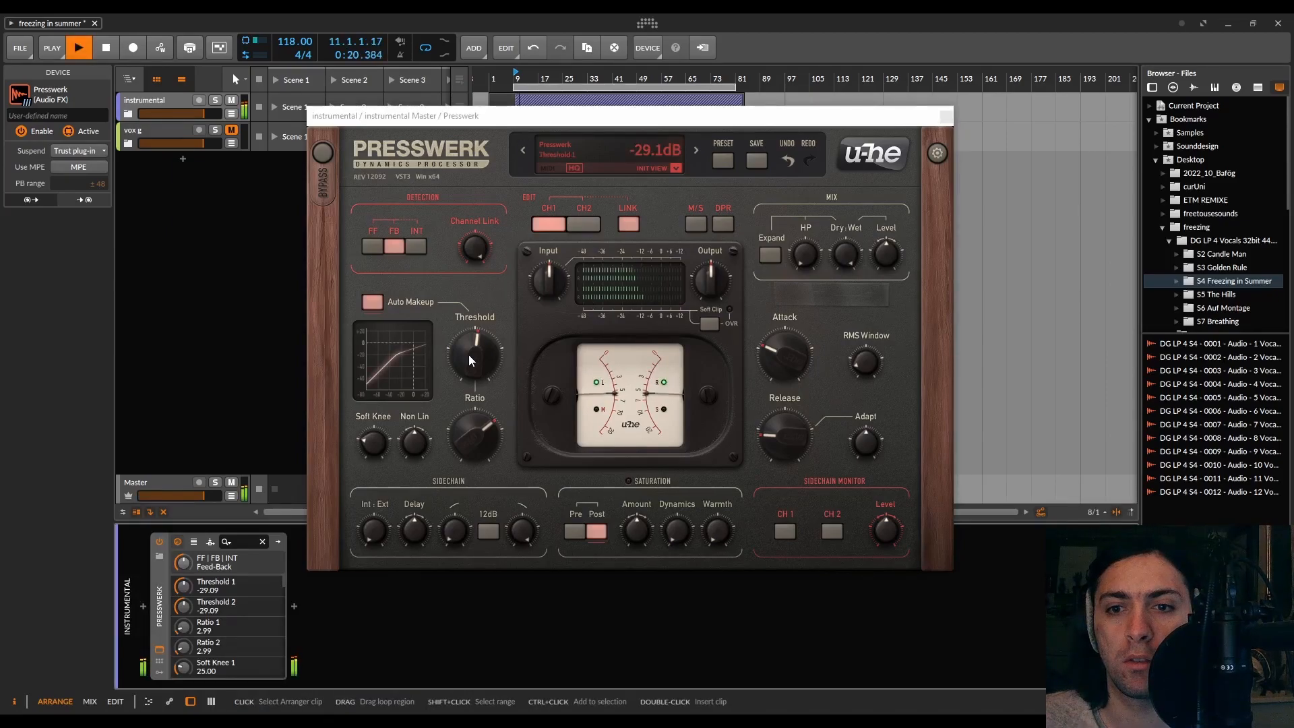
pyautogui.moveTo(469, 341); pyautogui.dragTo(469, 346)
pyautogui.moveTo(470, 429); pyautogui.dragTo(472, 316)
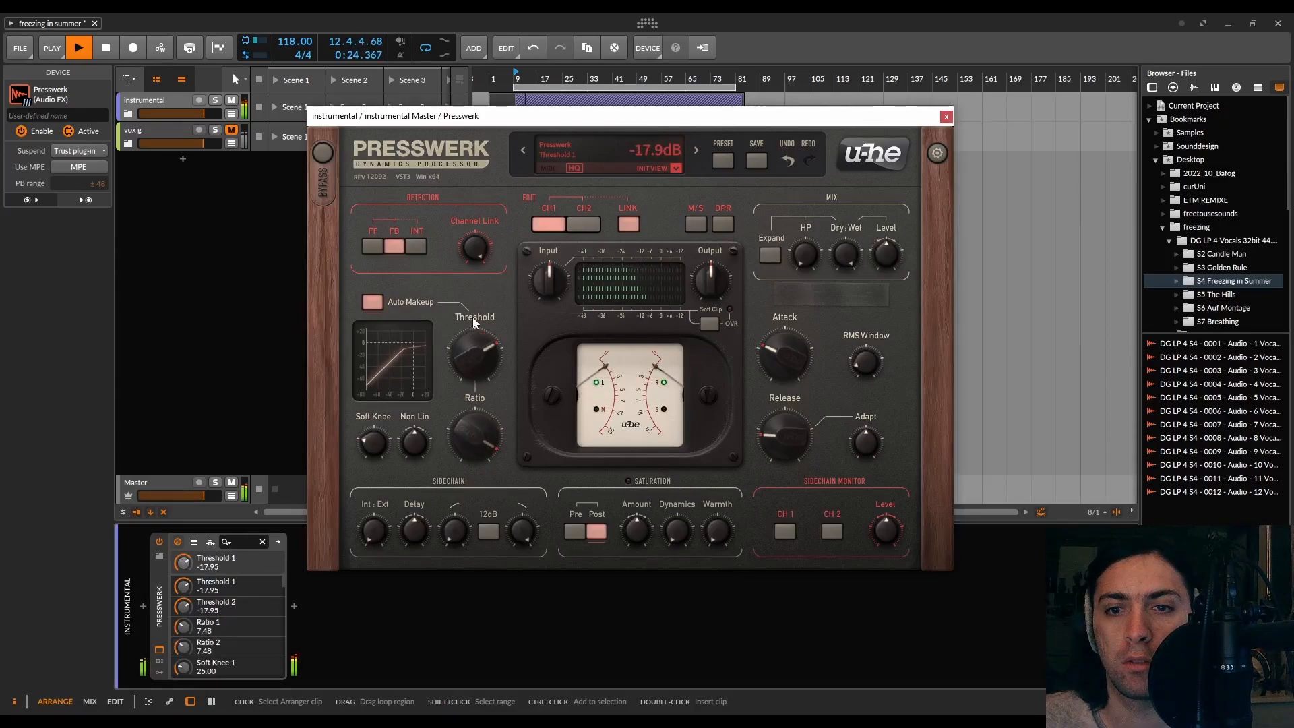
# Set attack to about 4.1 ms, release to about 76 ms, RMS Window to about 1.8 ms, Adapt to about 40% and threshold to about -21.1 dB
pyautogui.moveTo(769, 357); pyautogui.dragTo(770, 370)
pyautogui.moveTo(789, 414); pyautogui.dragTo(799, 426)
pyautogui.moveTo(864, 367); pyautogui.dragTo(879, 339)
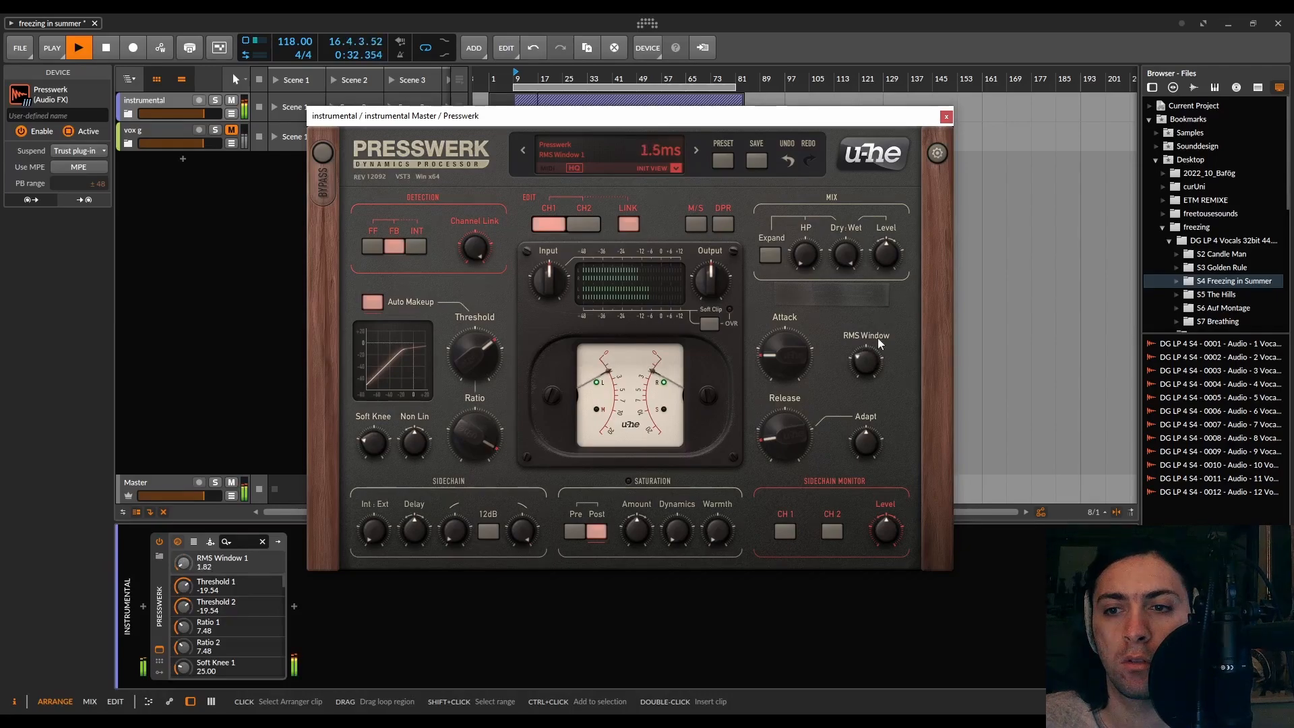
pyautogui.moveTo(866, 438)
pyautogui.mouseDown()
pyautogui.moveTo(877, 365)
pyautogui.moveTo(873, 499)
pyautogui.moveTo(872, 458)
pyautogui.mouseUp()
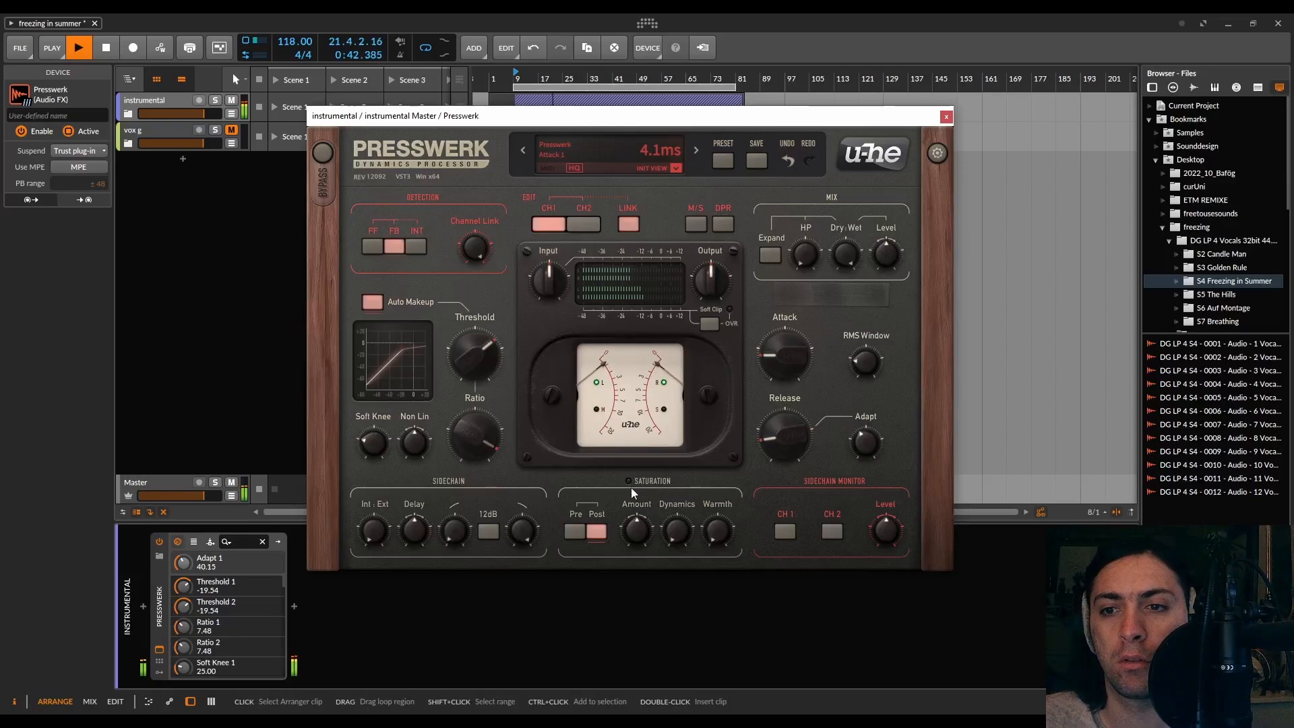
pyautogui.moveTo(472, 352)
pyautogui.mouseDown()
pyautogui.moveTo(470, 369)
pyautogui.moveTo(471, 358)
pyautogui.mouseUp()
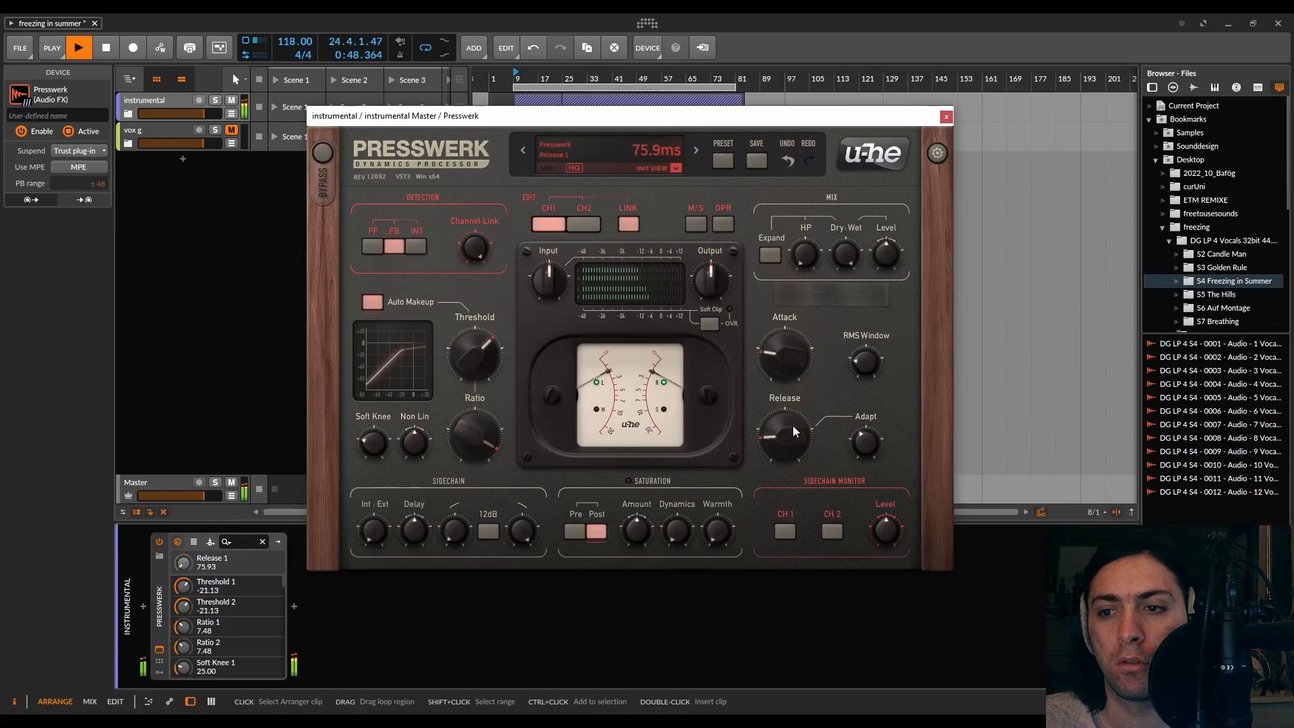
# Compare Feed-Forward, Feed-Back and Interactive detection while adjusting Channel Link, settle on Feed-Back and stop playback
pyautogui.click(374, 246)
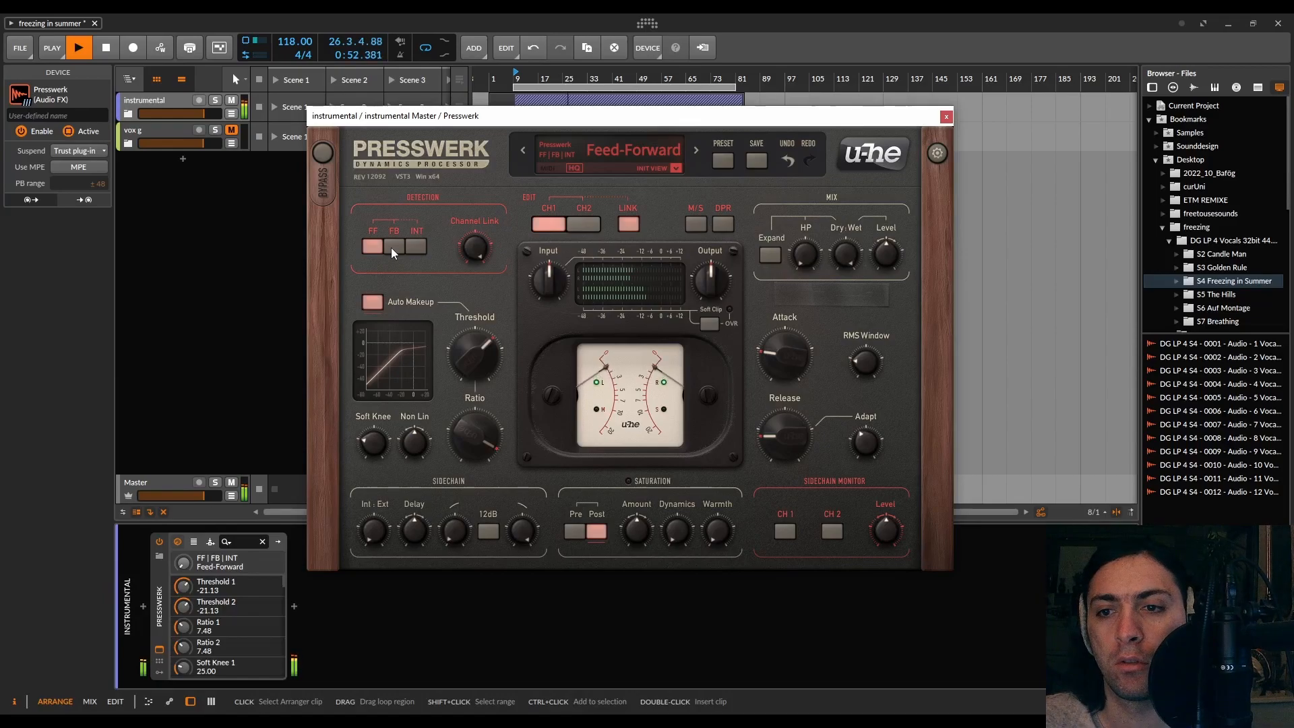
pyautogui.click(391, 248)
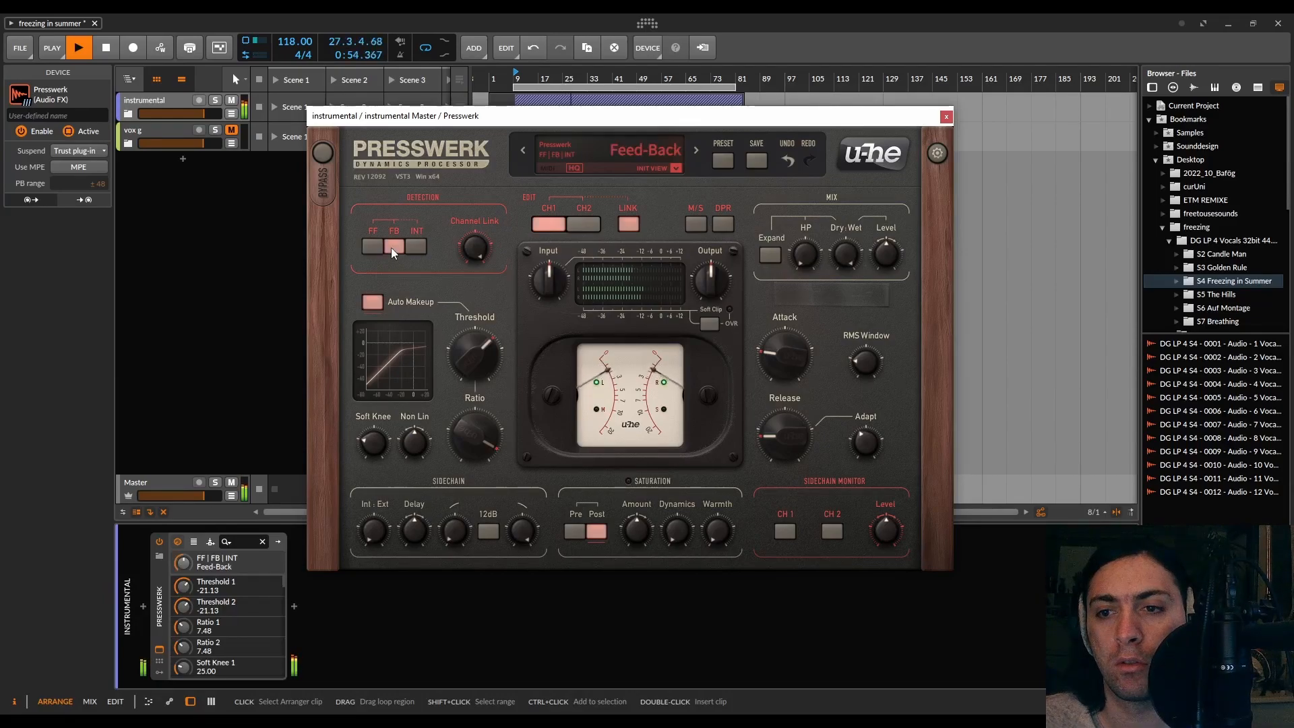
pyautogui.click(365, 248)
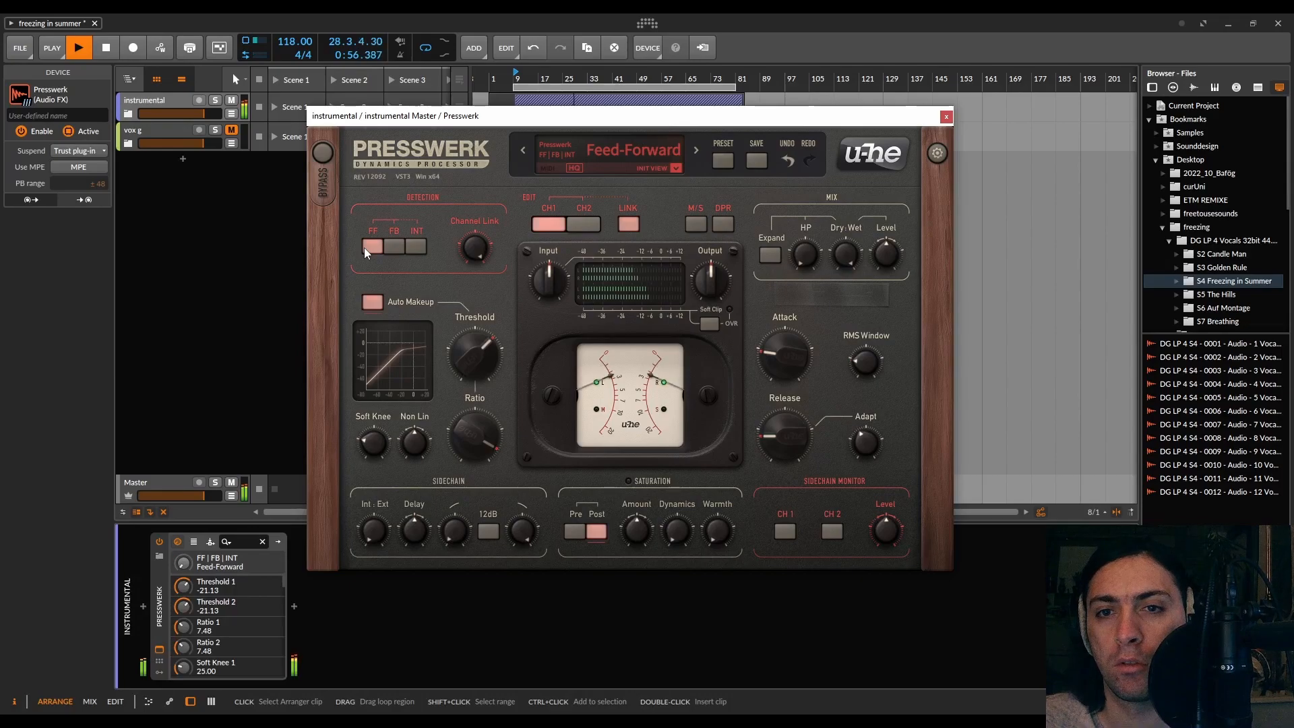
pyautogui.click(408, 247)
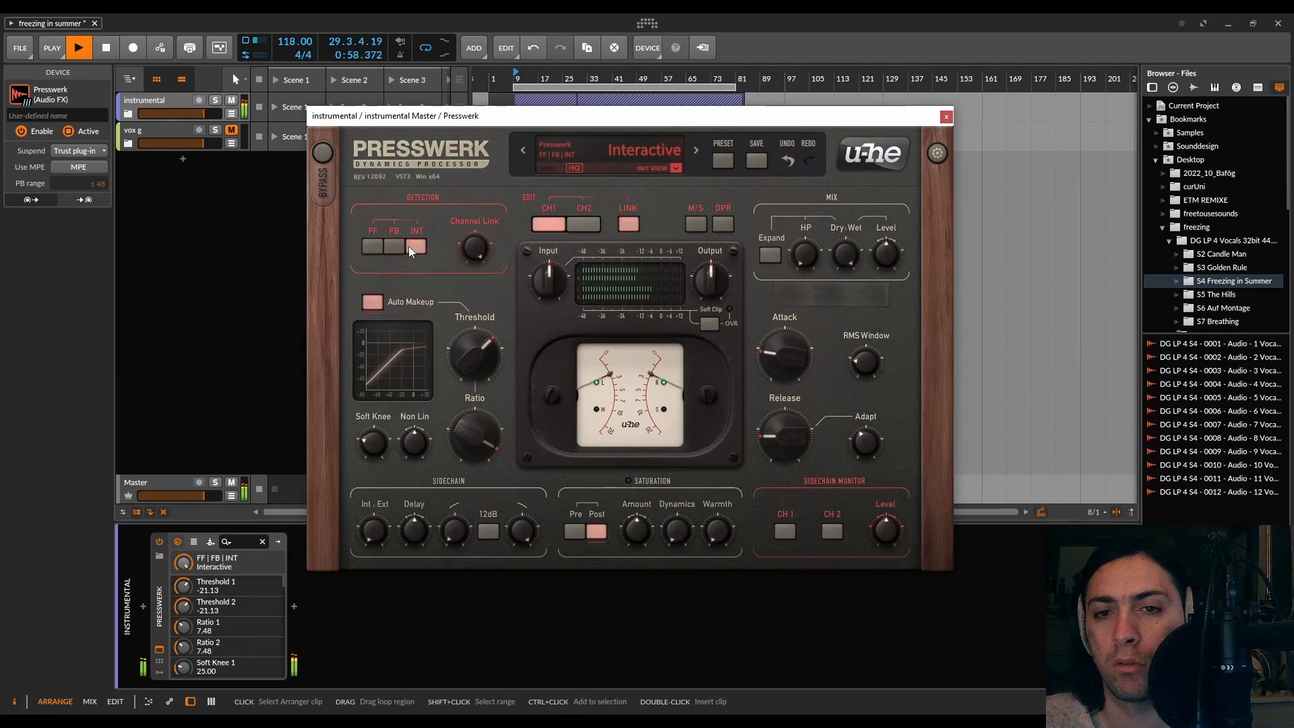
pyautogui.moveTo(474, 248)
pyautogui.mouseDown()
pyautogui.moveTo(495, 252)
pyautogui.moveTo(471, 265)
pyautogui.moveTo(486, 463)
pyautogui.moveTo(483, 256)
pyautogui.mouseUp()
pyautogui.click(396, 247)
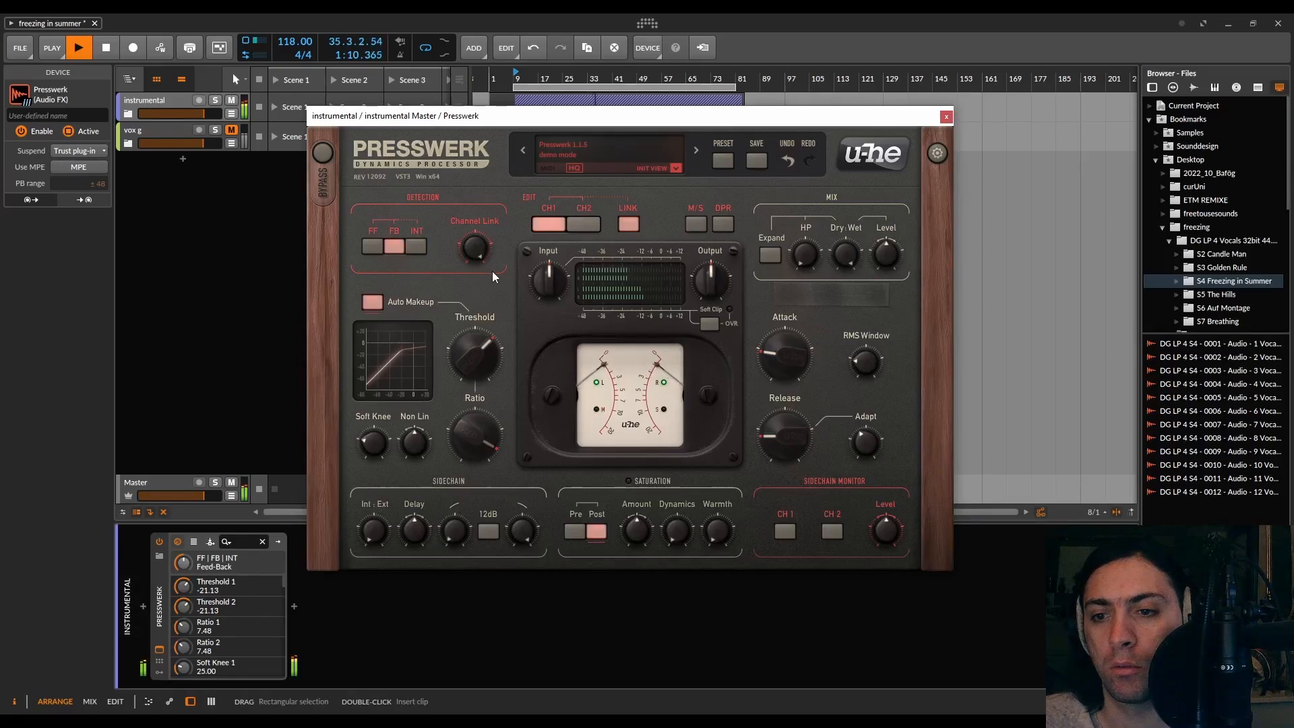
pyautogui.press('space')
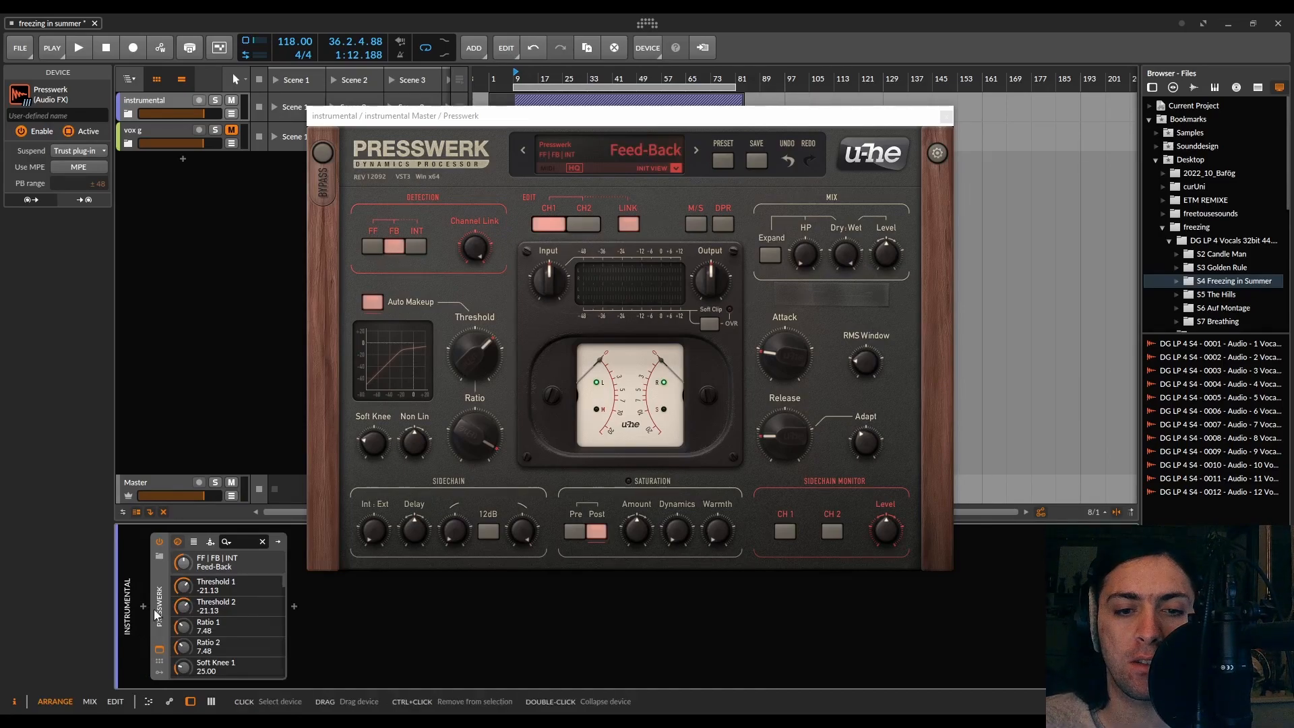
# Move Presswerk from the instrumental group into the drums group's chain after Pro-C 2 and open its plugin window
pyautogui.press('Delete')
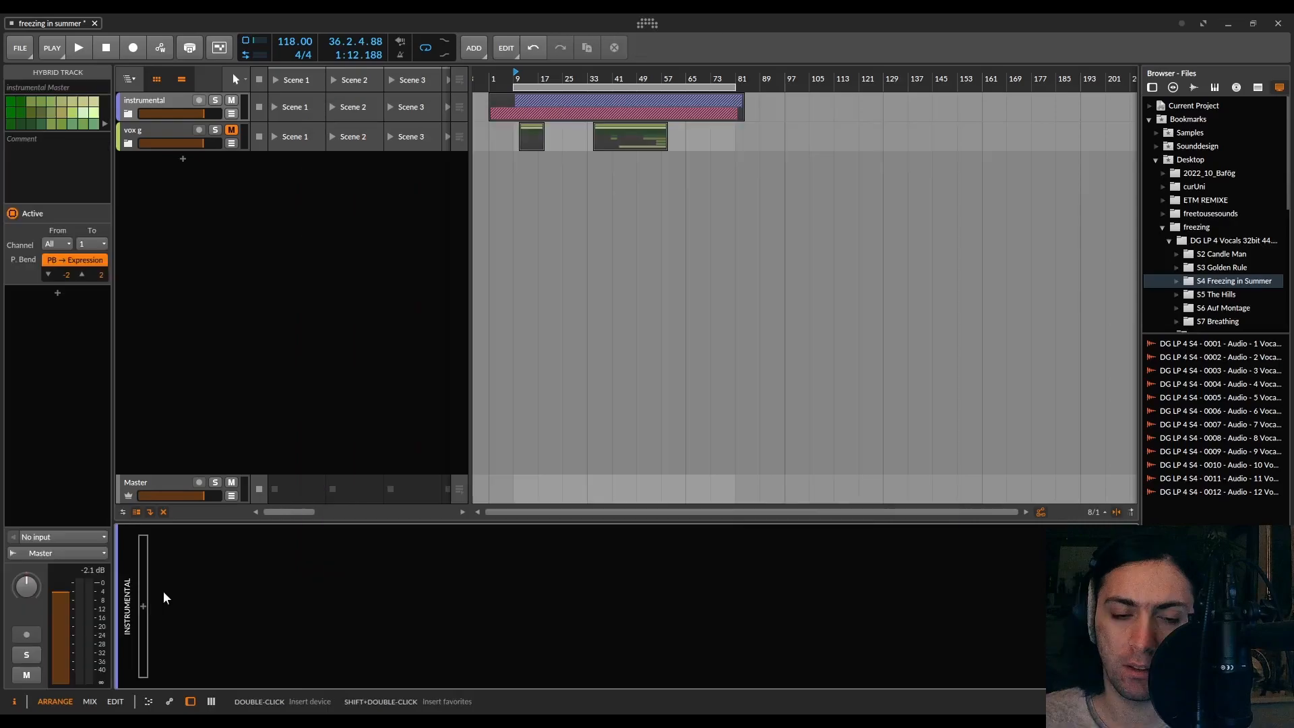
pyautogui.click(129, 114)
pyautogui.click(143, 127)
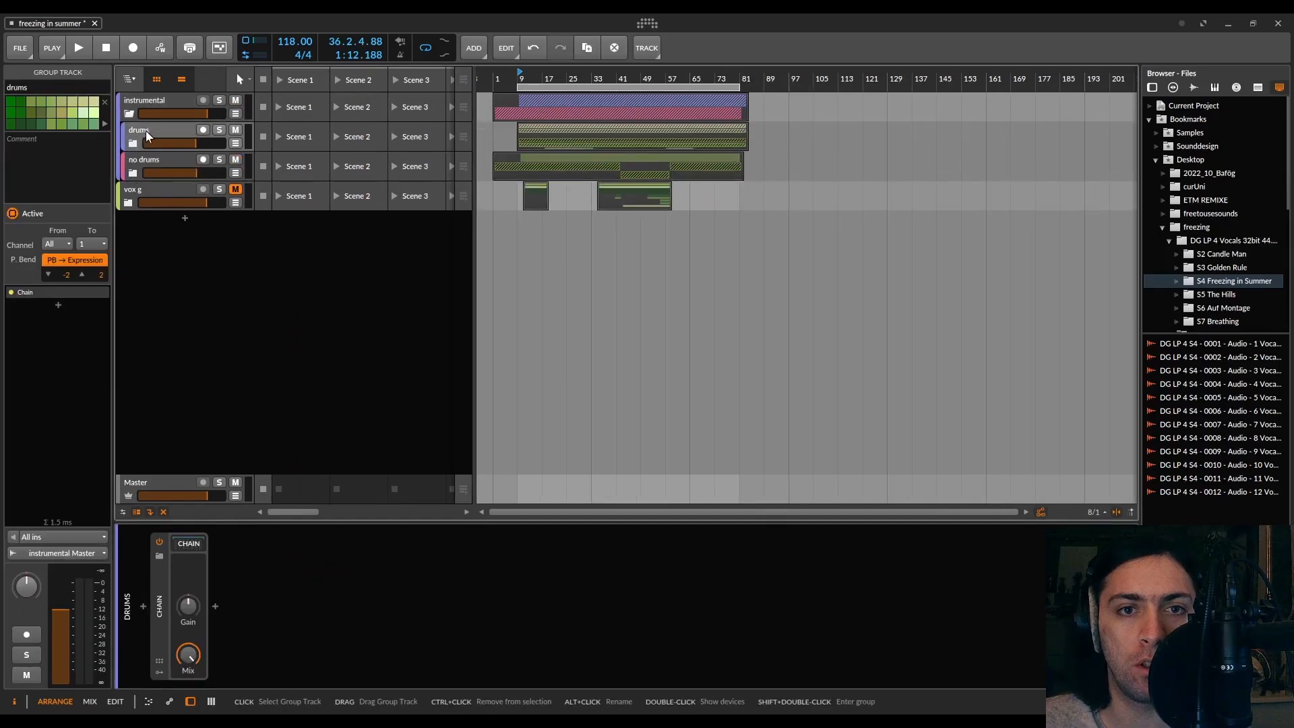
pyautogui.hotkey('ctrl', 'z')
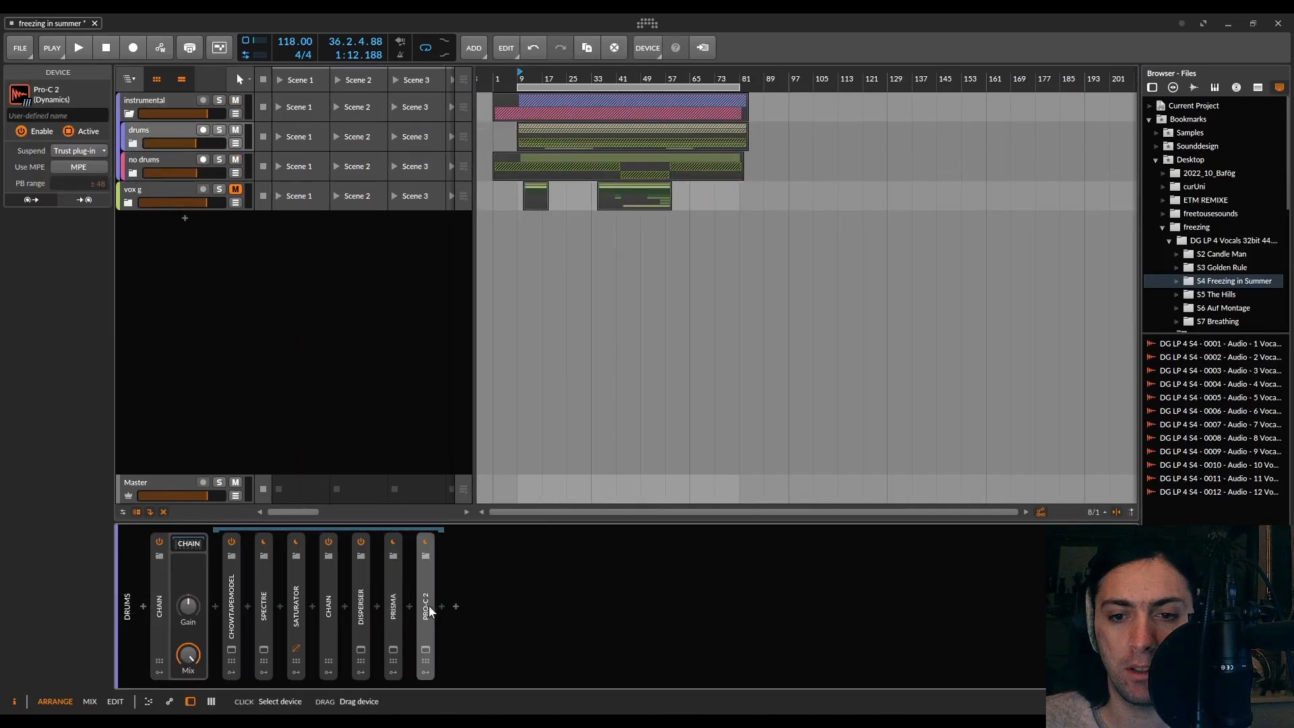
pyautogui.click(433, 610)
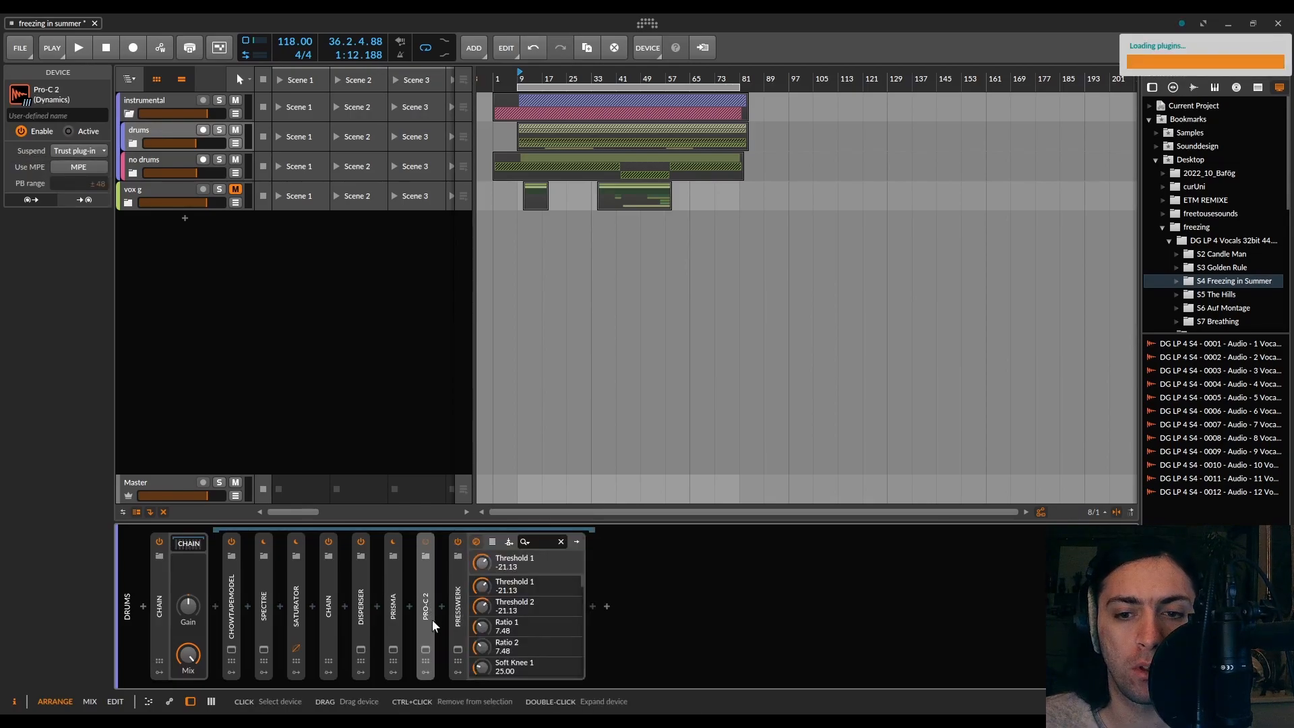
pyautogui.click(458, 606)
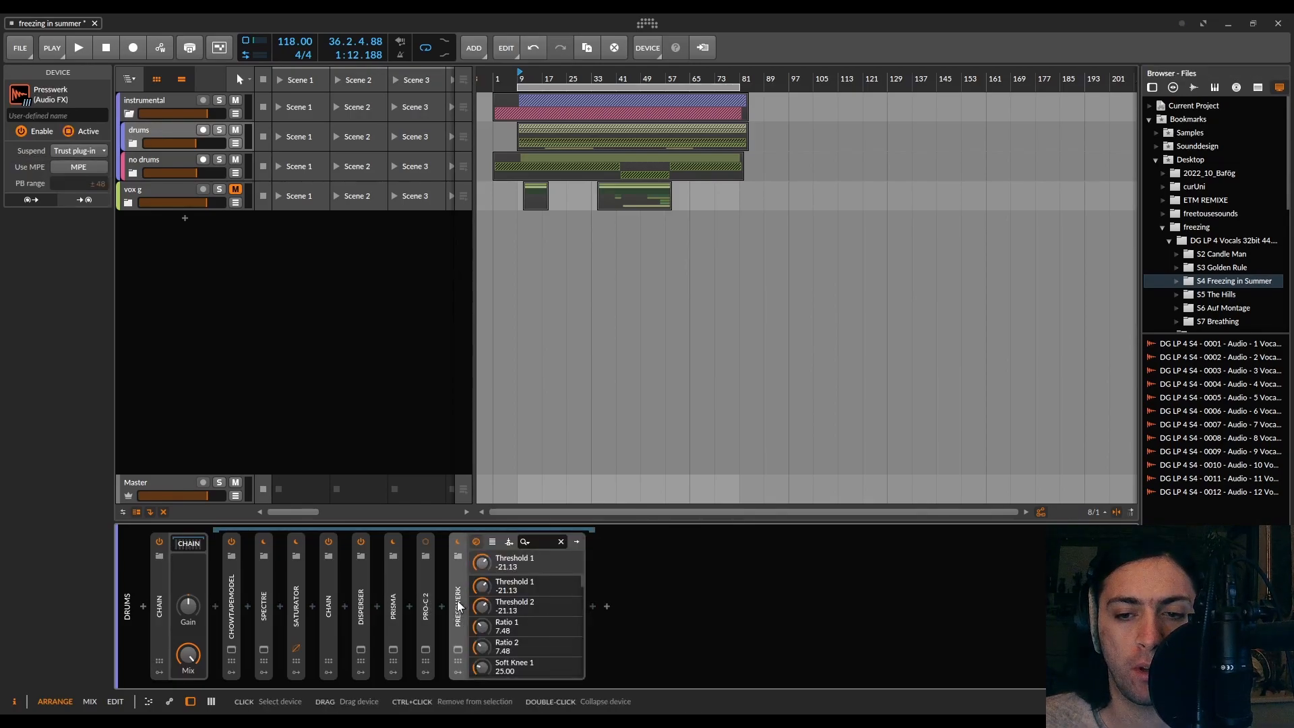
pyautogui.click(458, 649)
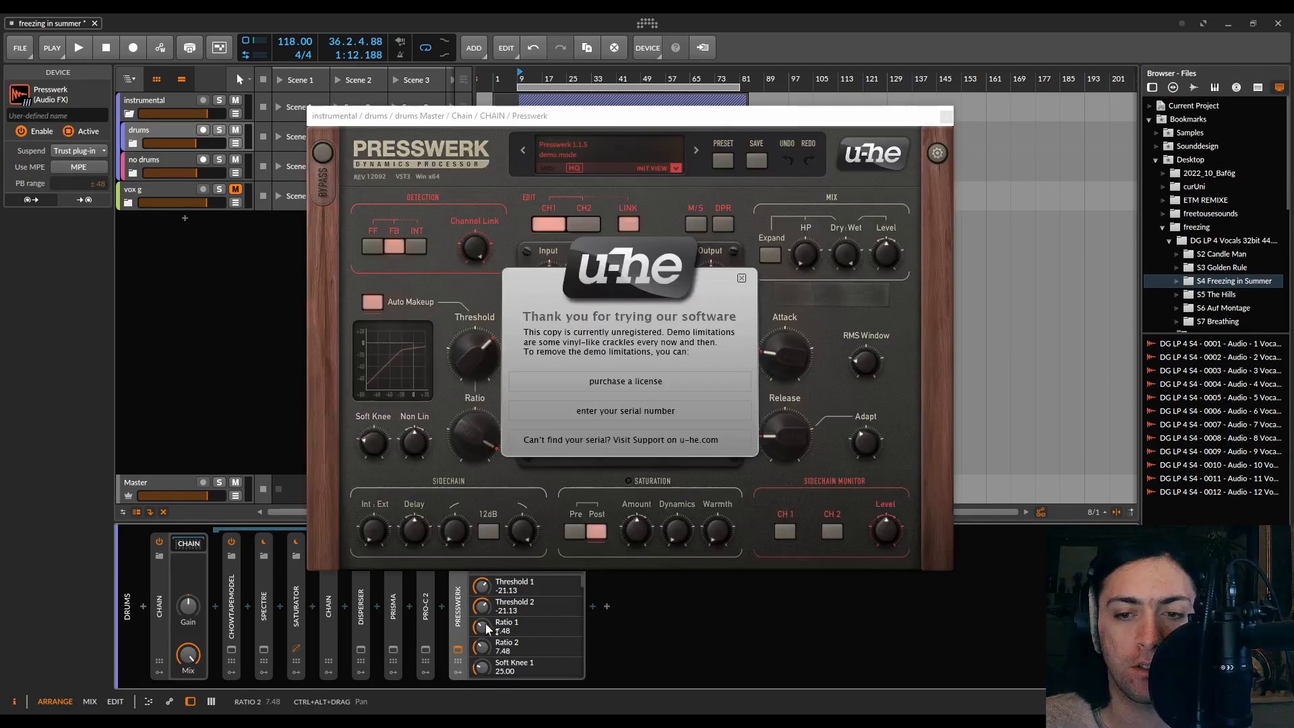
pyautogui.click(742, 277)
# Solo the drums track and play the song
pyautogui.moveTo(661, 113); pyautogui.dragTo(865, 203)
pyautogui.click(219, 130)
pyautogui.press('space')
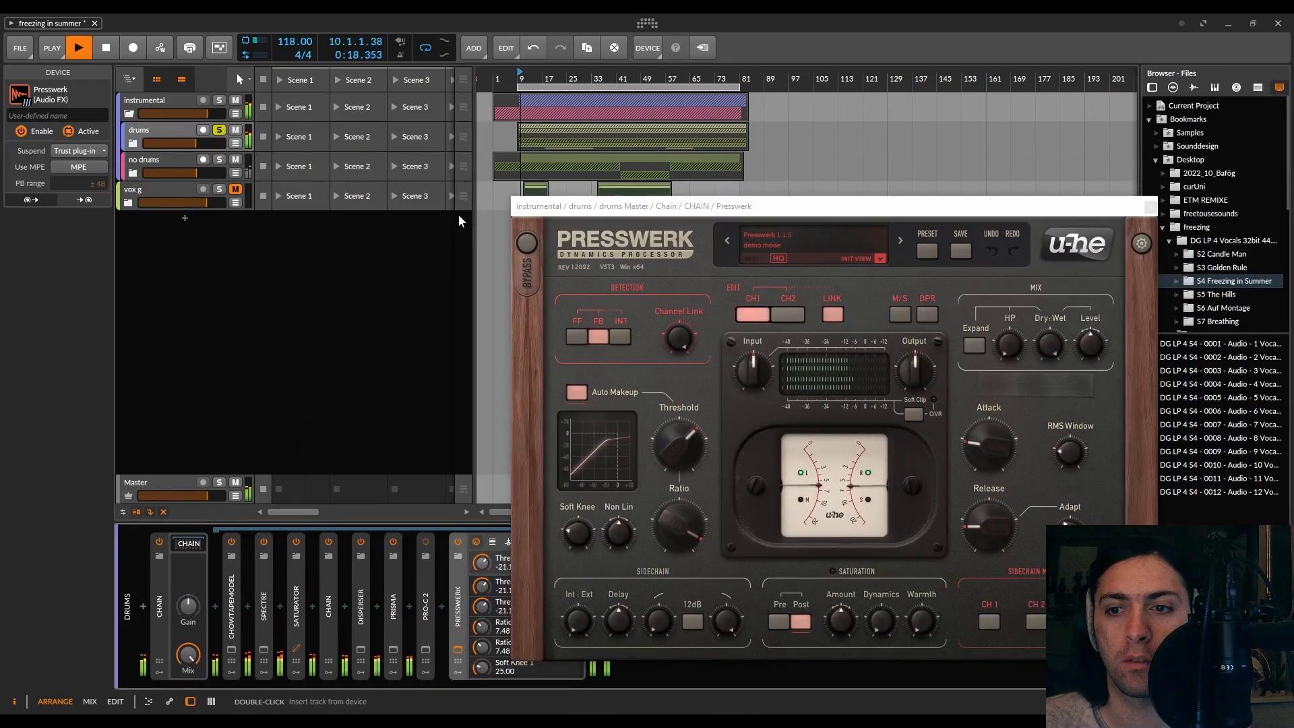
# Lower the drums Presswerk threshold to about -31.5 dB and toggle detection between Feed-Forward and Feed-Back
pyautogui.moveTo(679, 437); pyautogui.dragTo(689, 476)
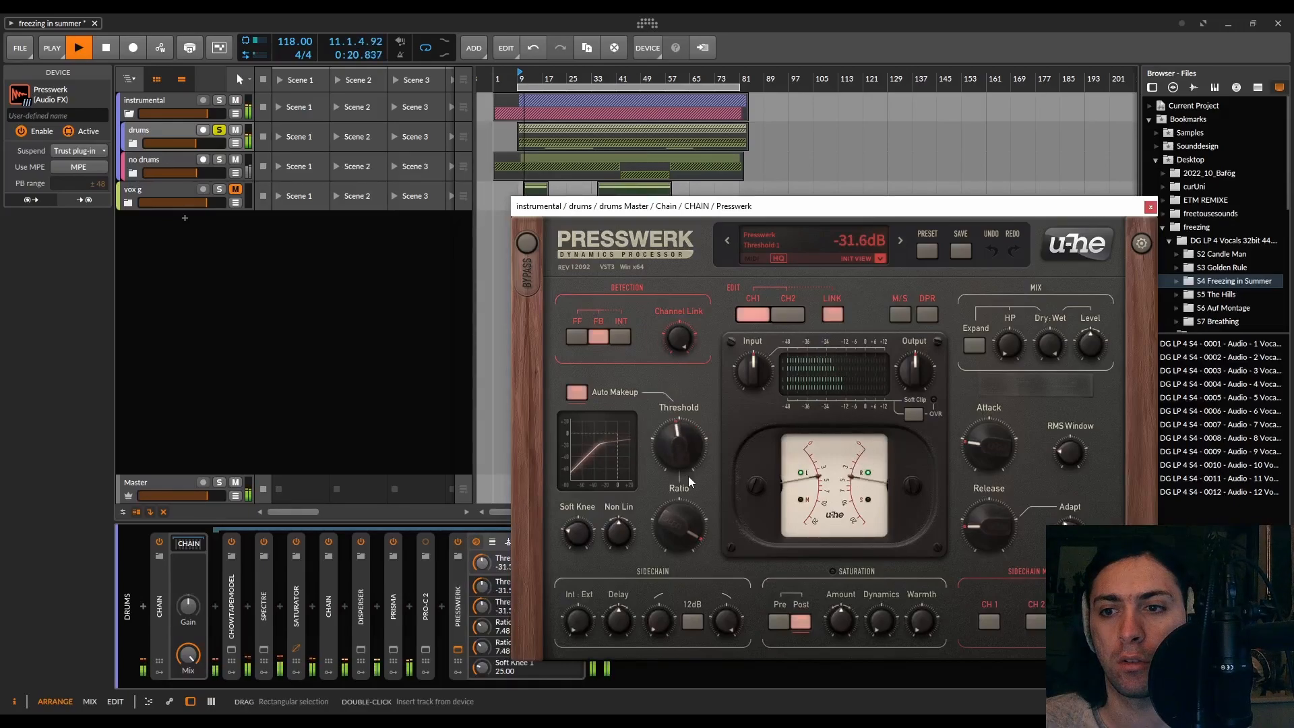
pyautogui.click(578, 338)
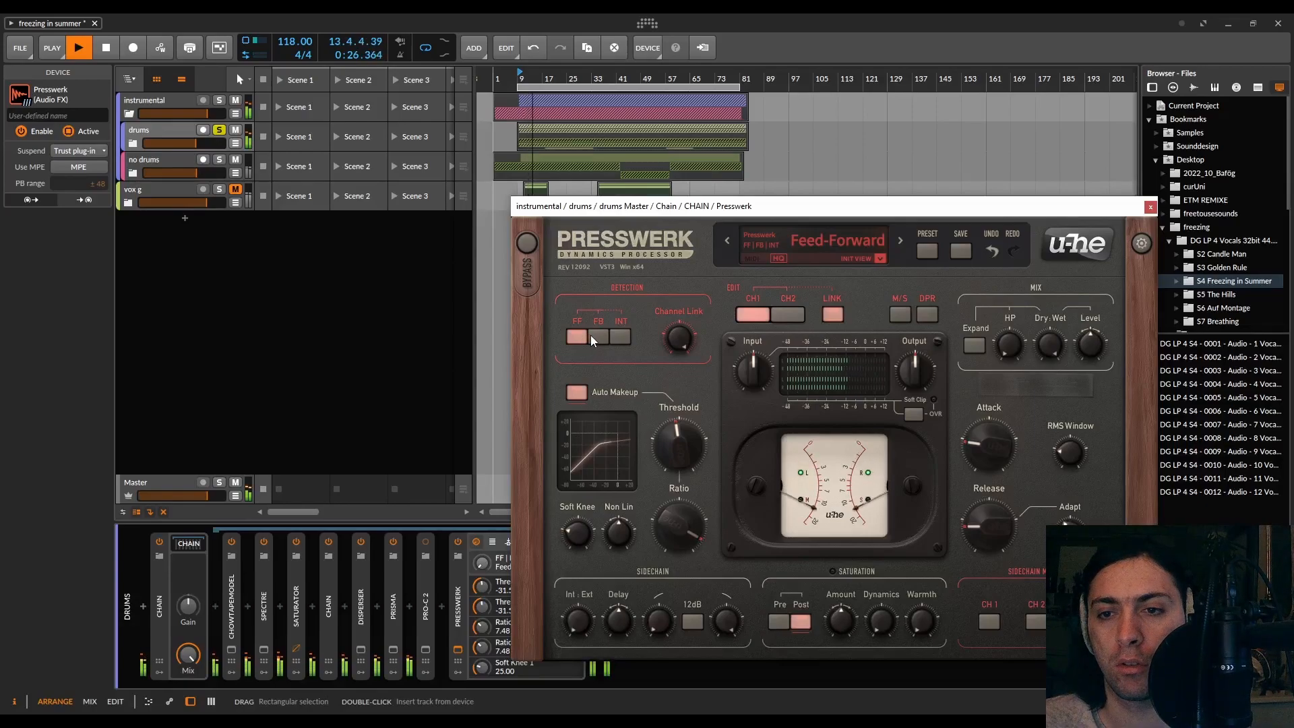
pyautogui.click(597, 336)
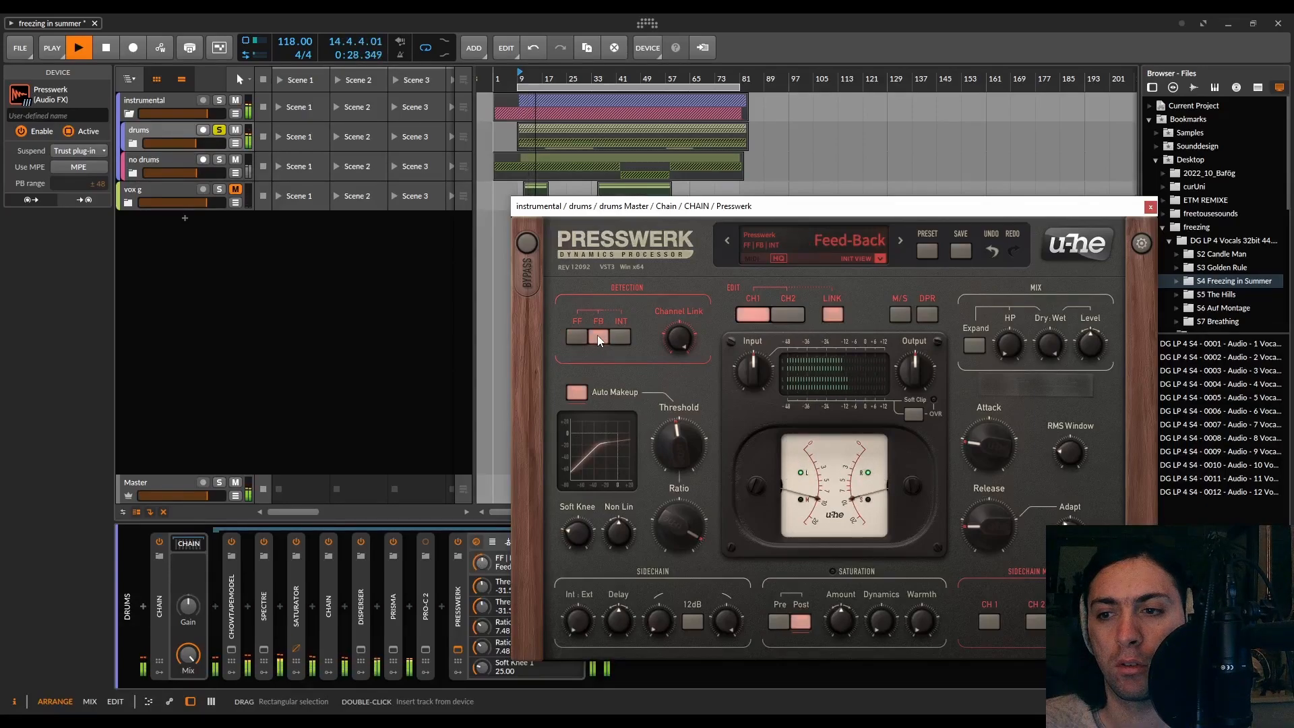
# Set the drums Presswerk's Non Lin to about 31.8 and Soft Knee to about 65%
pyautogui.moveTo(668, 514); pyautogui.dragTo(624, 470)
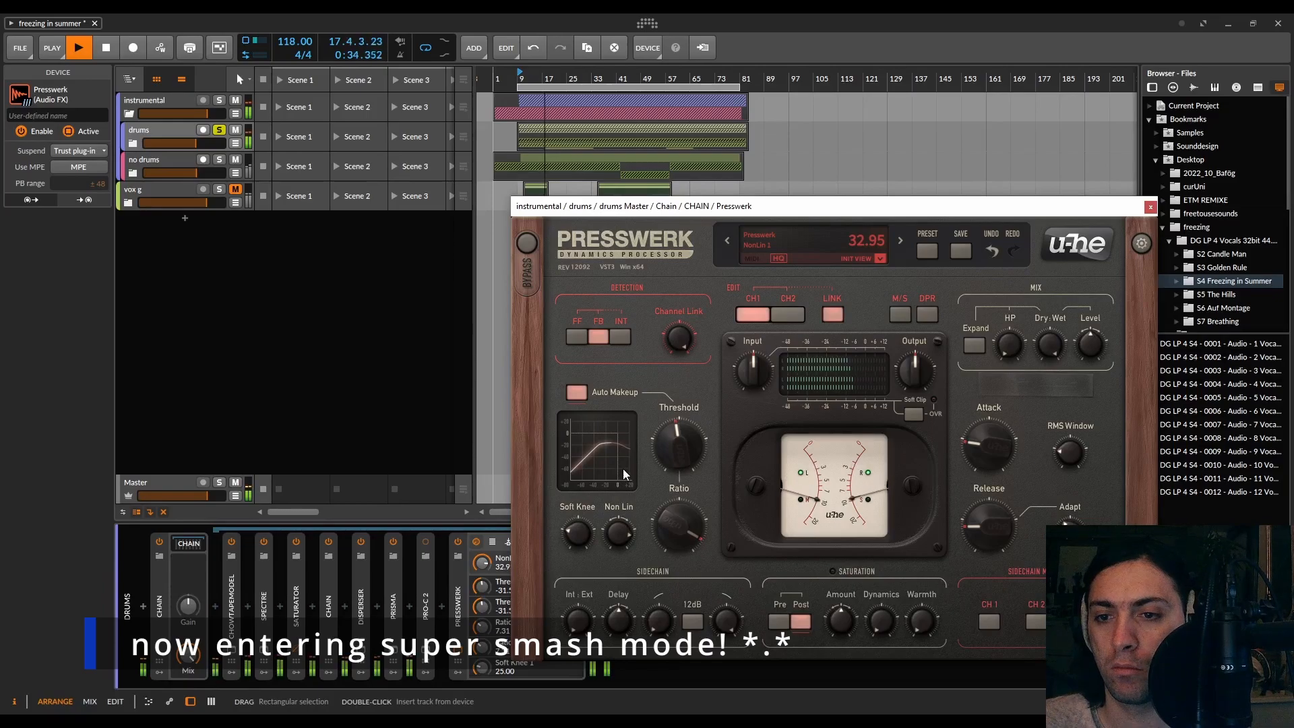
pyautogui.moveTo(623, 469); pyautogui.dragTo(624, 470)
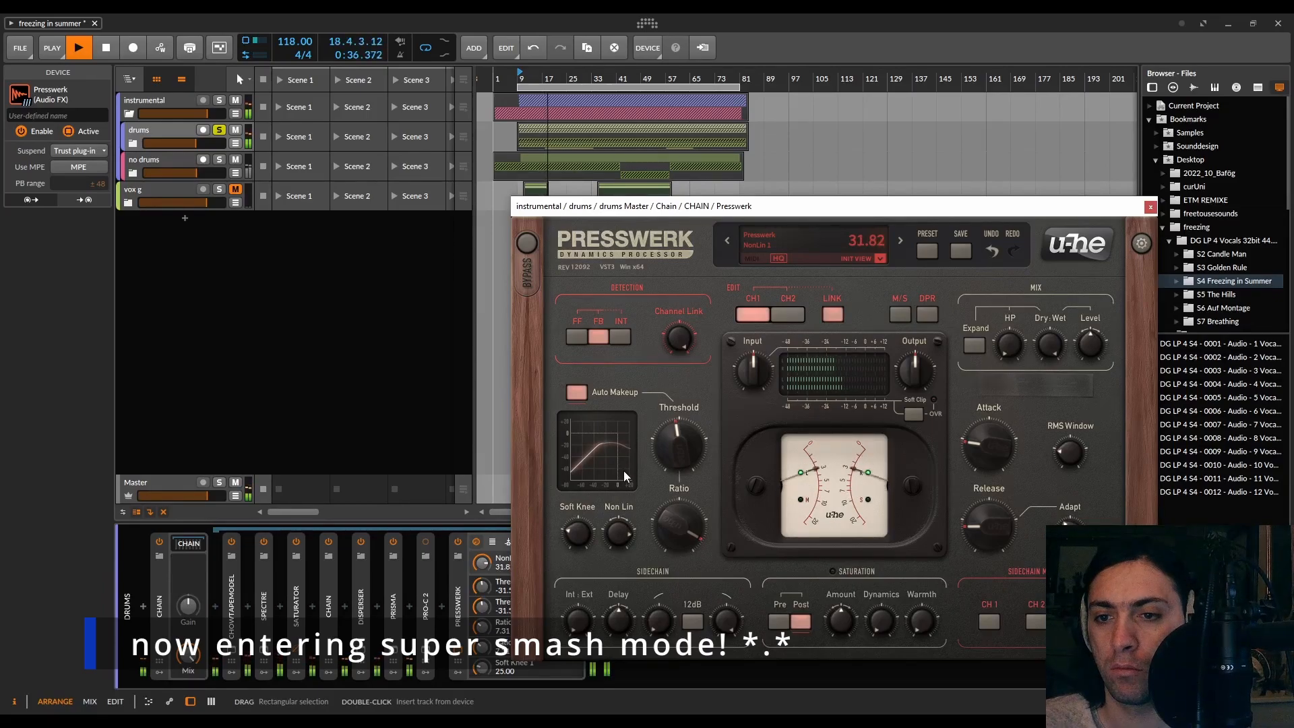
pyautogui.moveTo(583, 512); pyautogui.dragTo(581, 452)
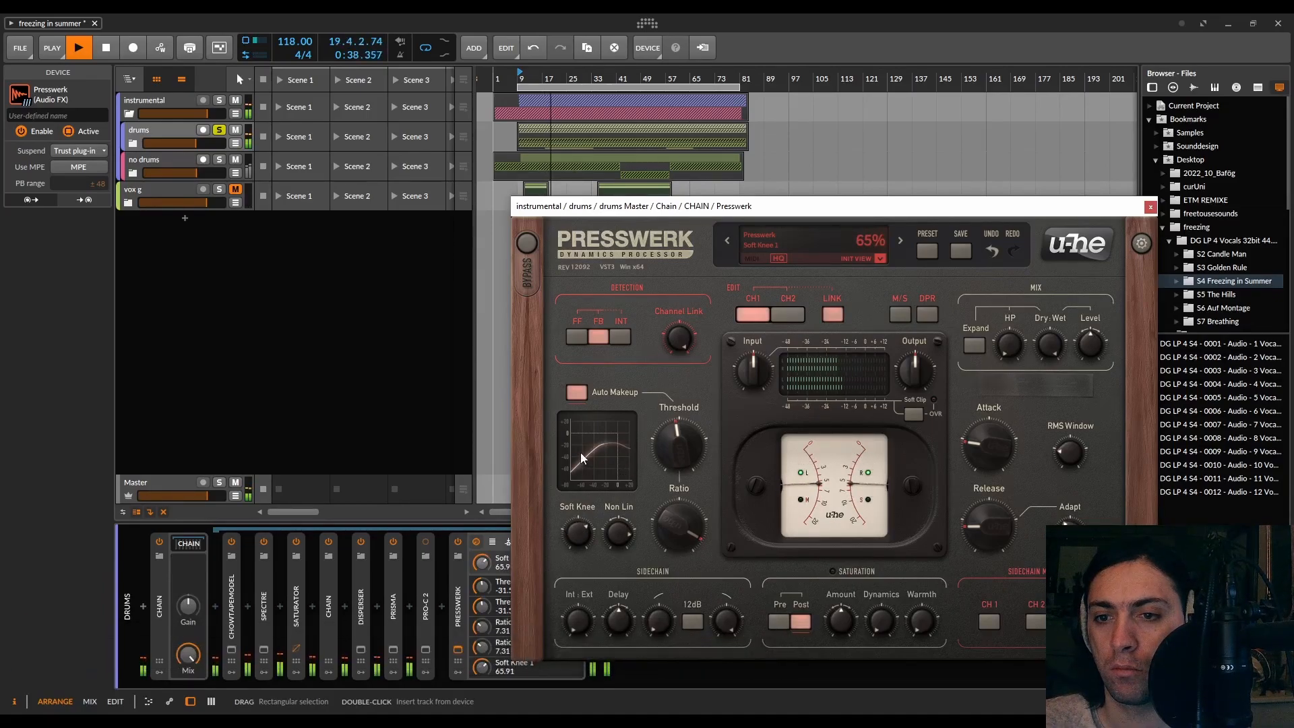
# Adjust the drums Presswerk's attack and release, raise its threshold to about -19.7 dB and stop playback
pyautogui.moveTo(980, 426)
pyautogui.mouseDown()
pyautogui.moveTo(981, 397)
pyautogui.moveTo(983, 430)
pyautogui.mouseUp()
pyautogui.moveTo(994, 529)
pyautogui.mouseDown()
pyautogui.moveTo(1000, 448)
pyautogui.moveTo(1000, 507)
pyautogui.mouseUp()
pyautogui.moveTo(693, 465); pyautogui.dragTo(697, 417)
pyautogui.press('space')
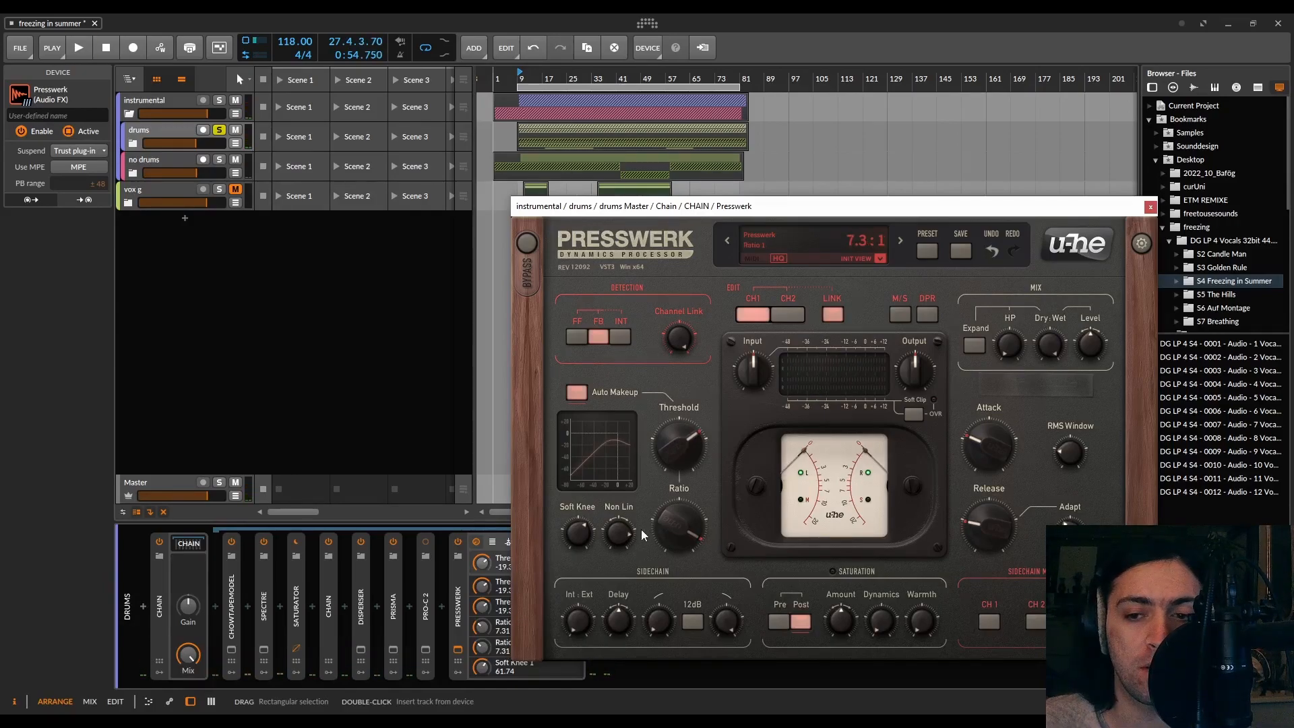
# Expand the Saturator device in the drums chain
pyautogui.doubleClick(297, 597)
pyautogui.moveTo(713, 214); pyautogui.dragTo(930, 207)
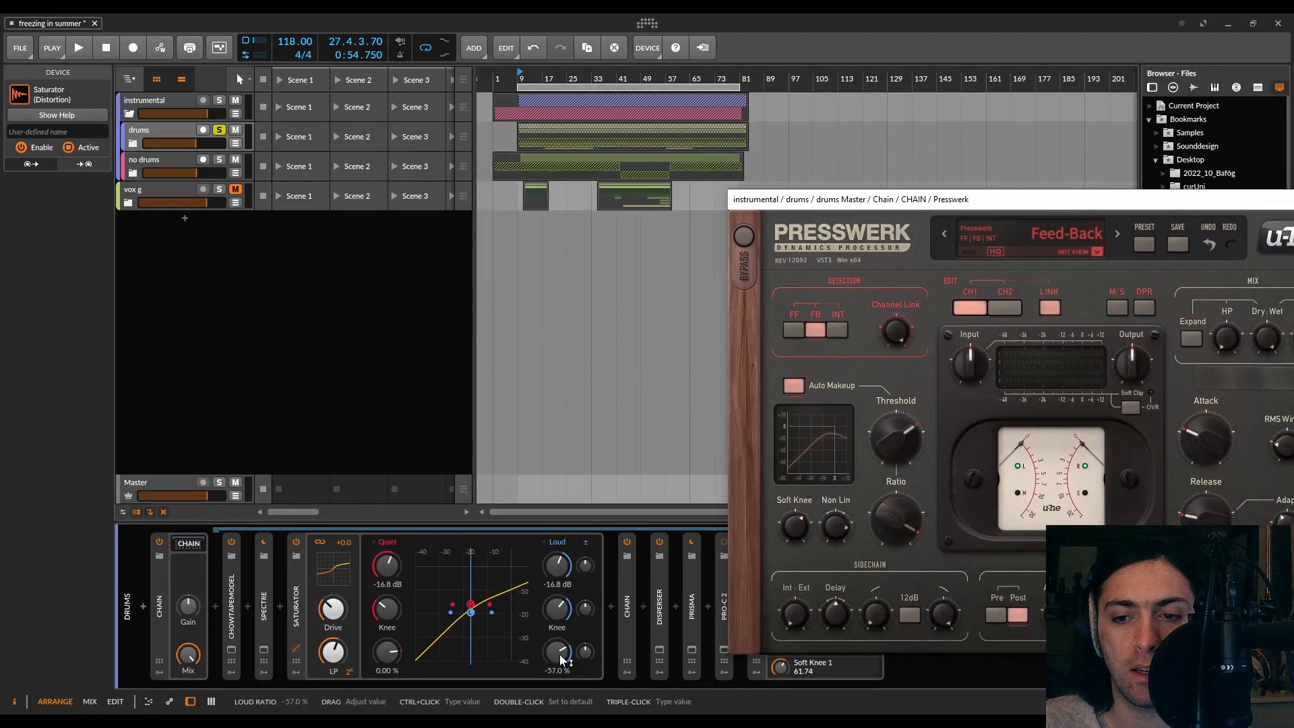
# Try a second Saturator with its Loud amount at about -137%, then delete that device
pyautogui.click(400, 617)
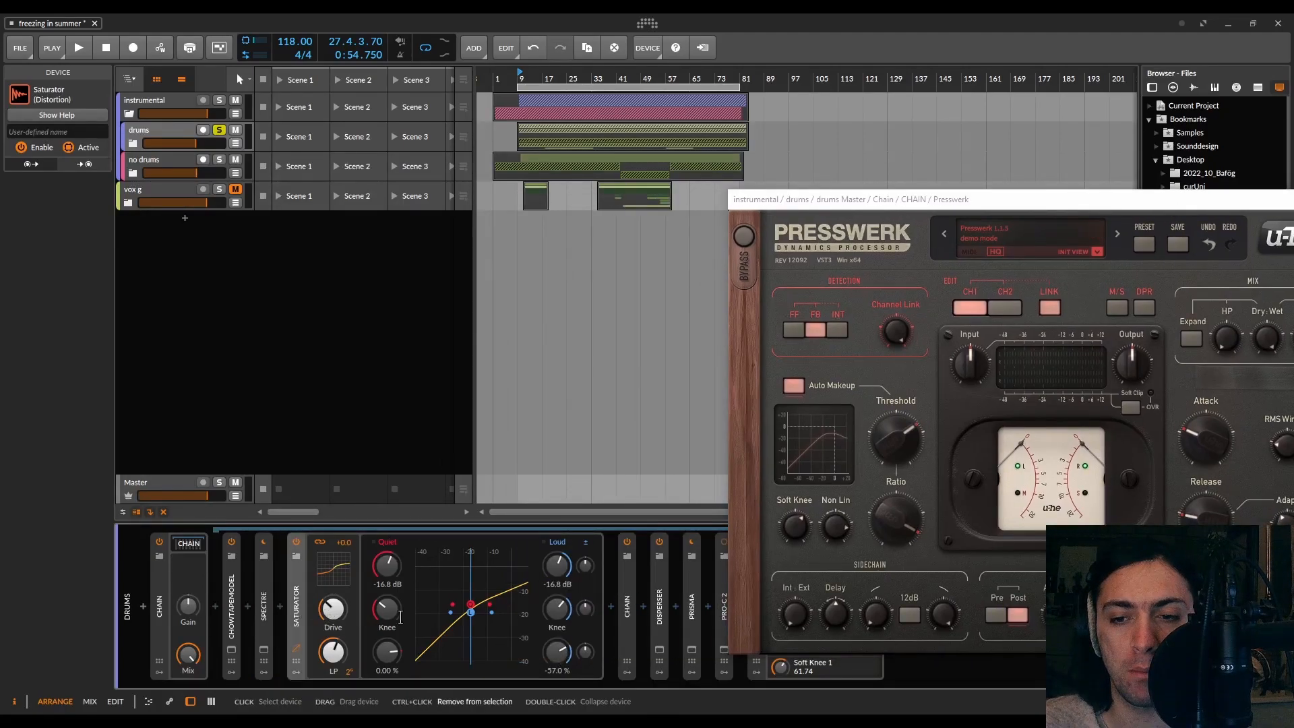
pyautogui.click(289, 618)
pyautogui.moveTo(588, 651); pyautogui.dragTo(589, 698)
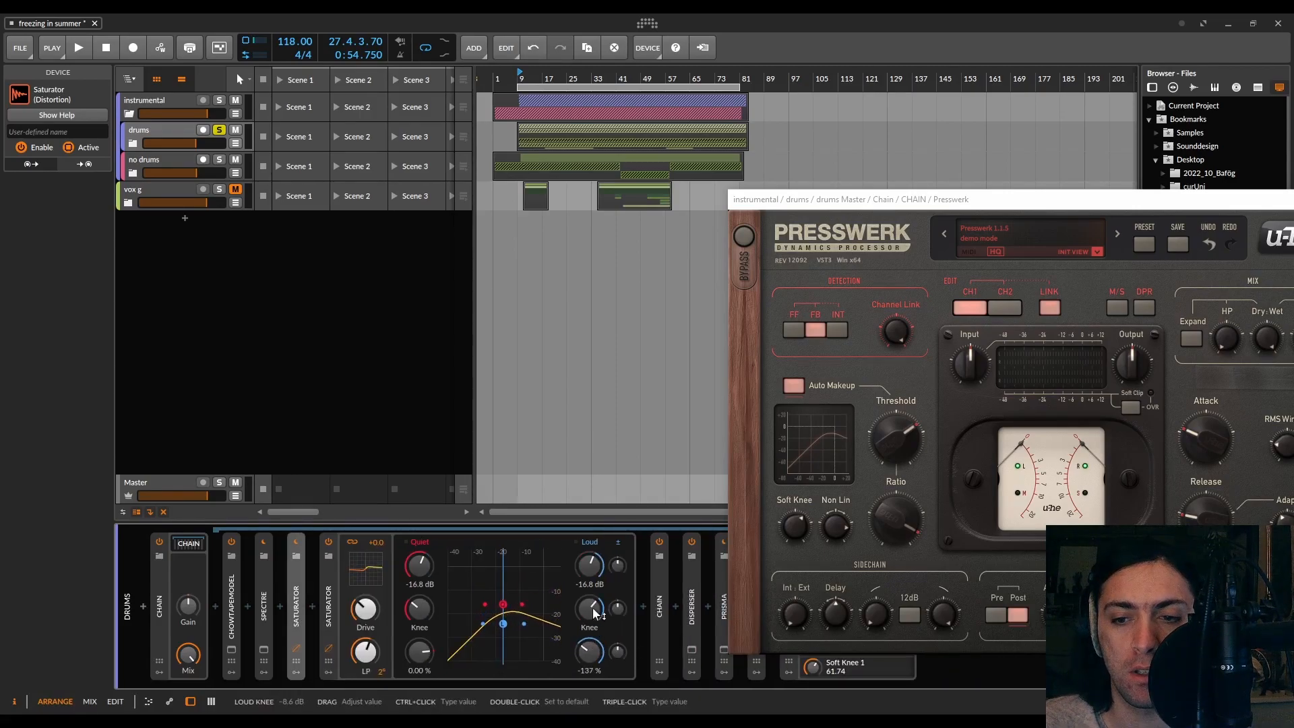
pyautogui.click(506, 583)
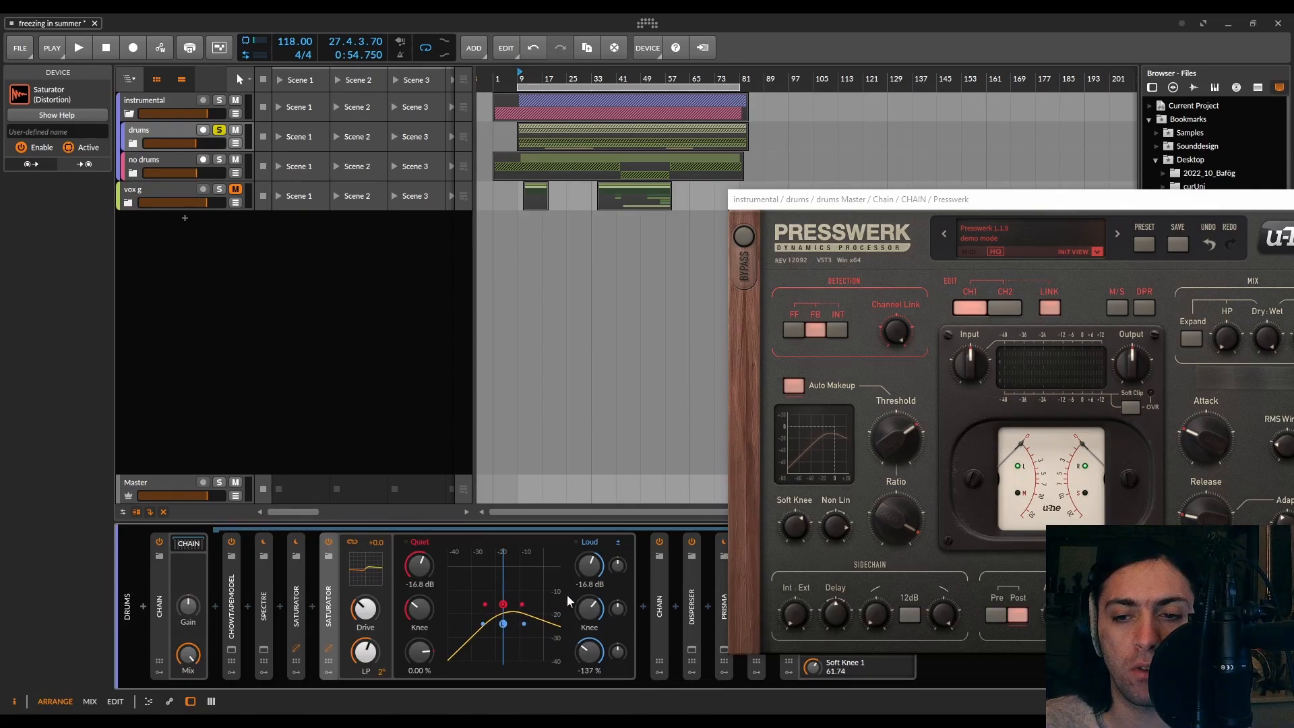
pyautogui.press('Delete')
# Reposition the Presswerk window, start playback, and set threshold to about -19.8 dB and Soft Knee to about 43
pyautogui.moveTo(979, 199); pyautogui.dragTo(639, 123)
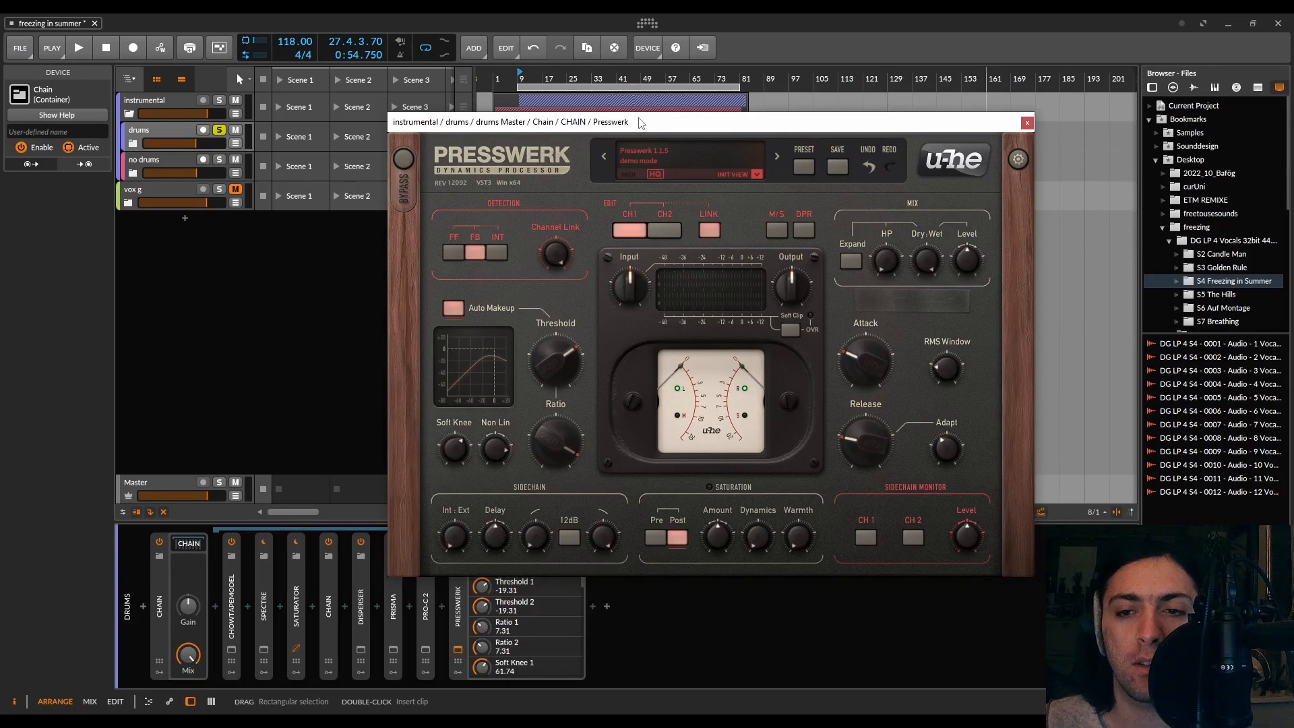
pyautogui.press('space')
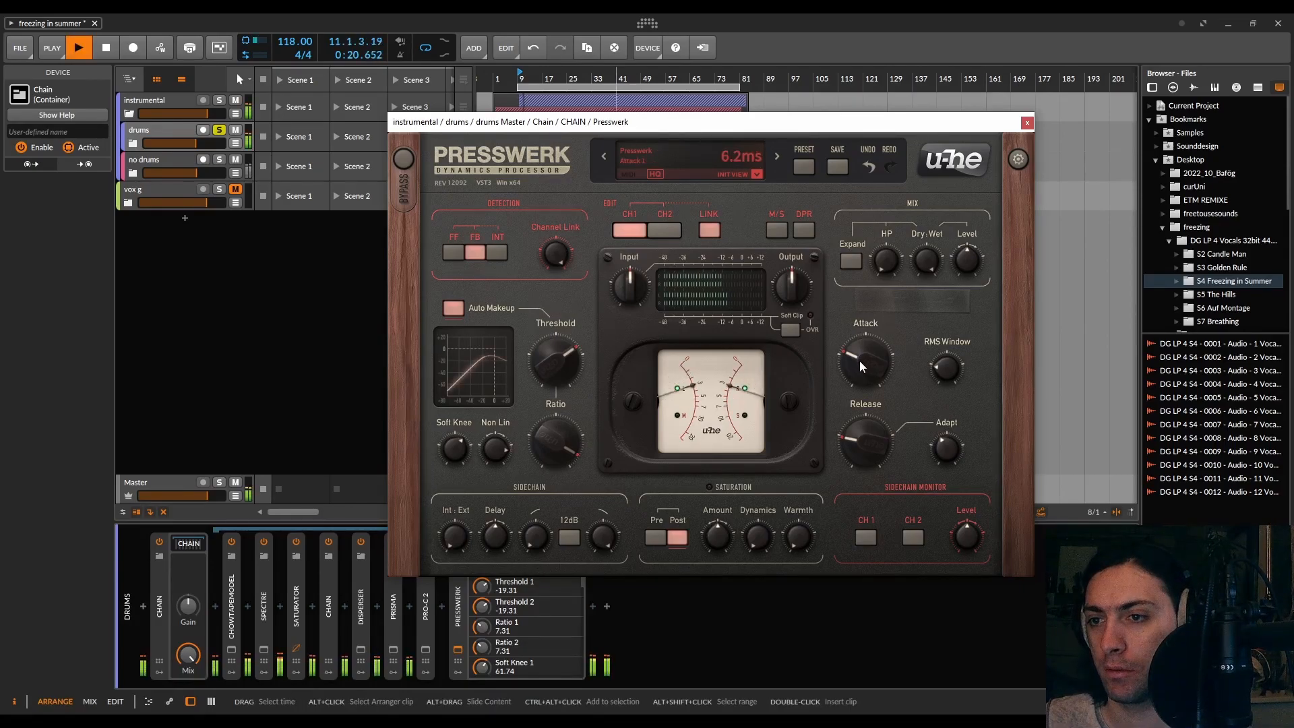
pyautogui.moveTo(559, 363); pyautogui.dragTo(558, 365)
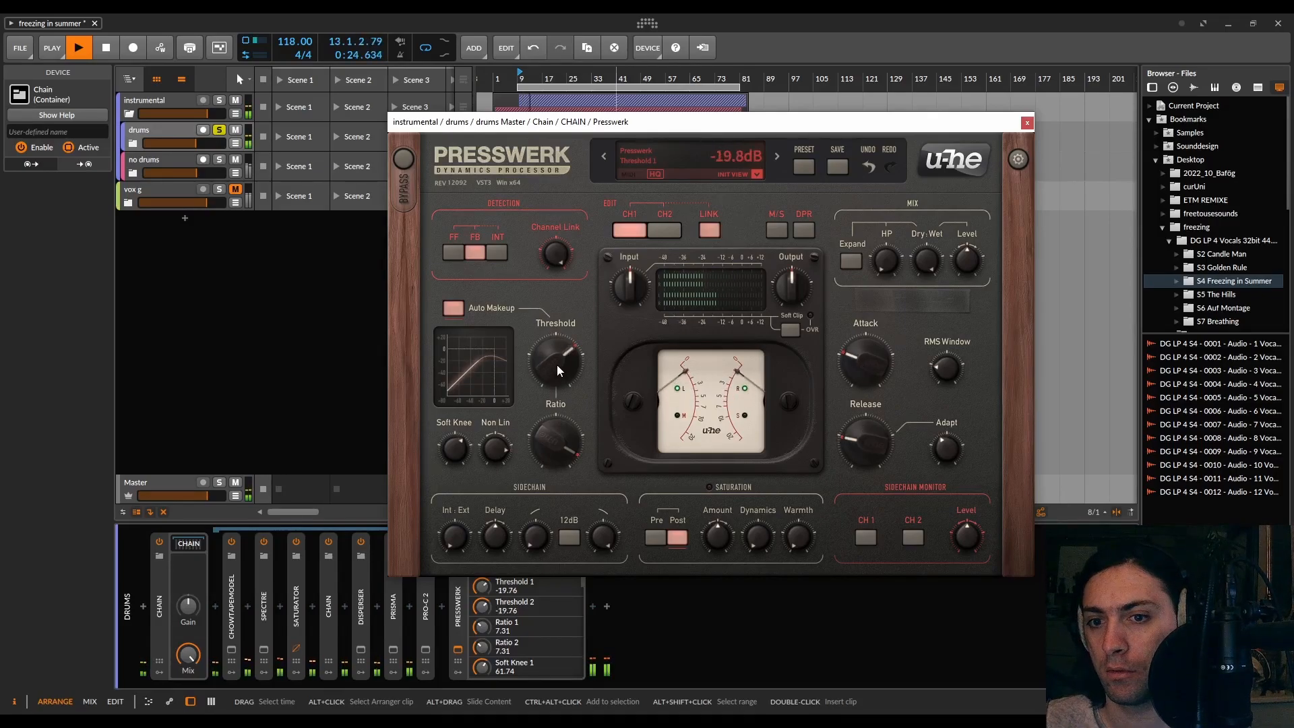
pyautogui.moveTo(465, 456); pyautogui.dragTo(506, 455)
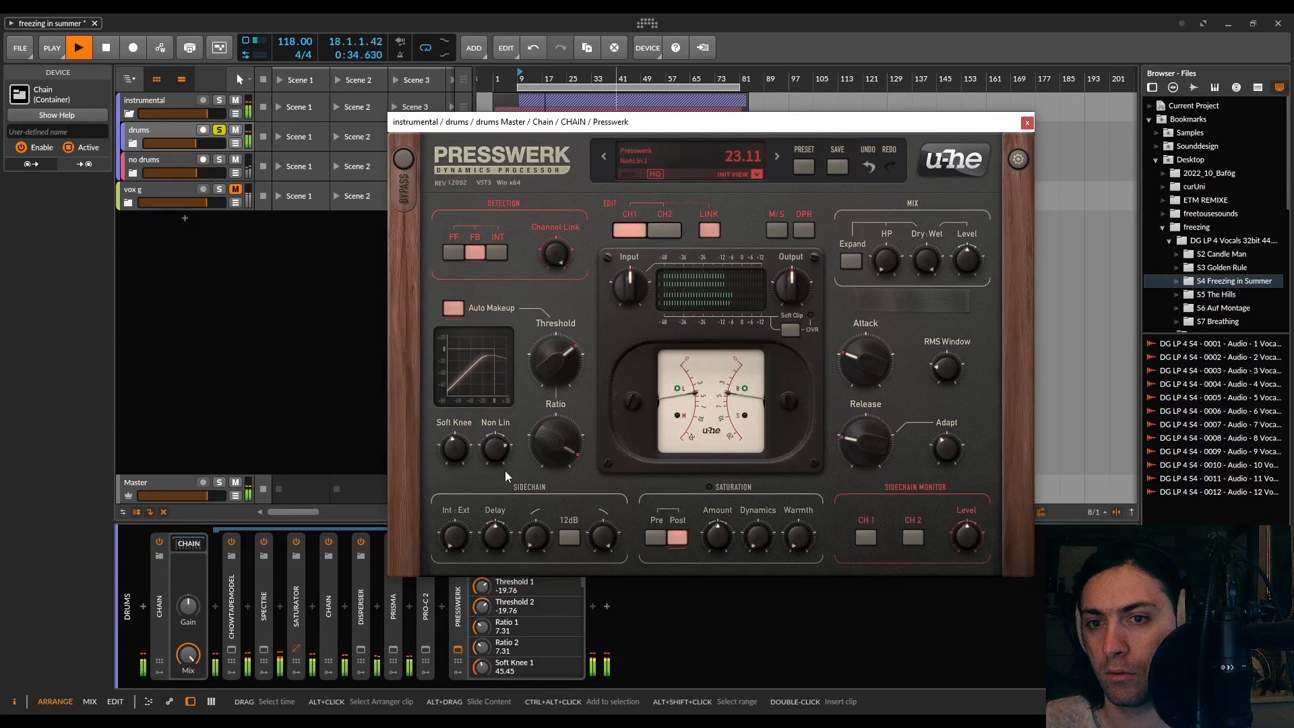
# Lower the Presswerk threshold to about -28.4 dB and raise the ratio to about 9.3:1
pyautogui.moveTo(556, 364); pyautogui.dragTo(551, 387)
pyautogui.moveTo(561, 434); pyautogui.dragTo(556, 382)
pyautogui.moveTo(555, 438); pyautogui.dragTo(555, 443)
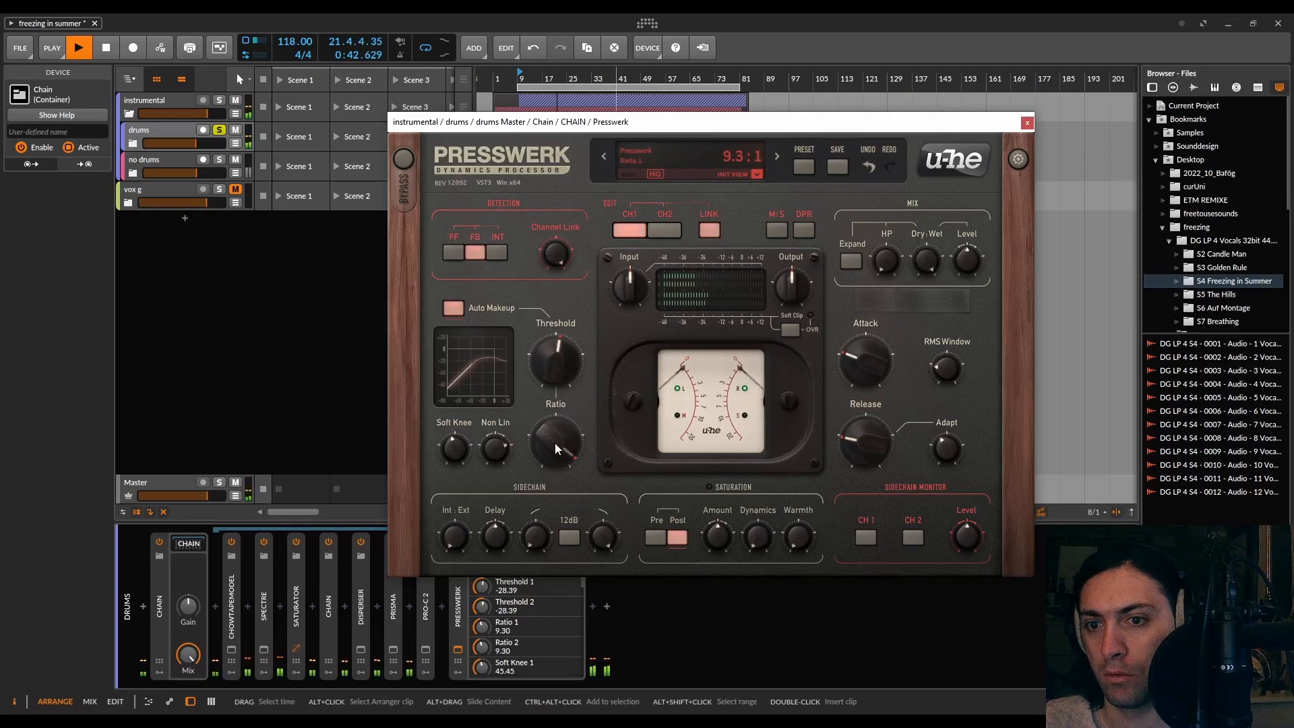
# Raise the saturation Amount and Warmth to about 10.6 dB, switch saturation to Pre, and stop playback
pyautogui.moveTo(724, 548); pyautogui.dragTo(766, 385)
pyautogui.moveTo(797, 537); pyautogui.dragTo(806, 416)
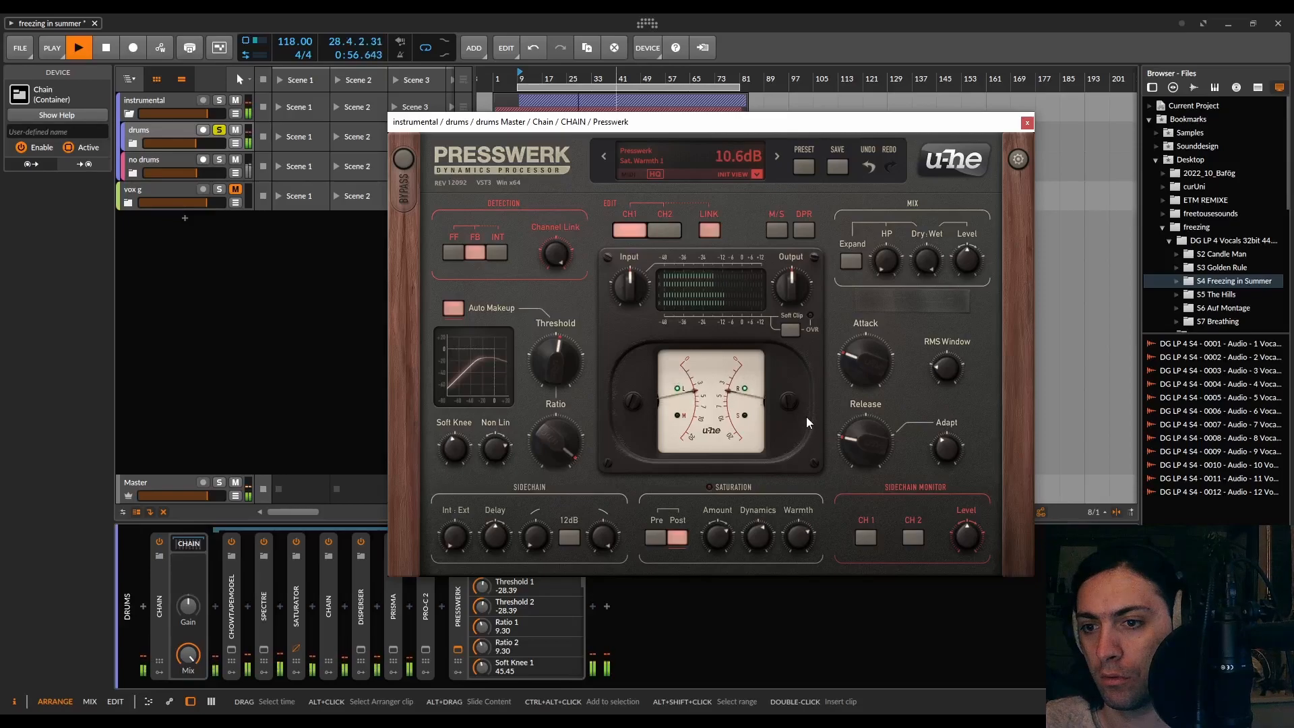
pyautogui.click(653, 537)
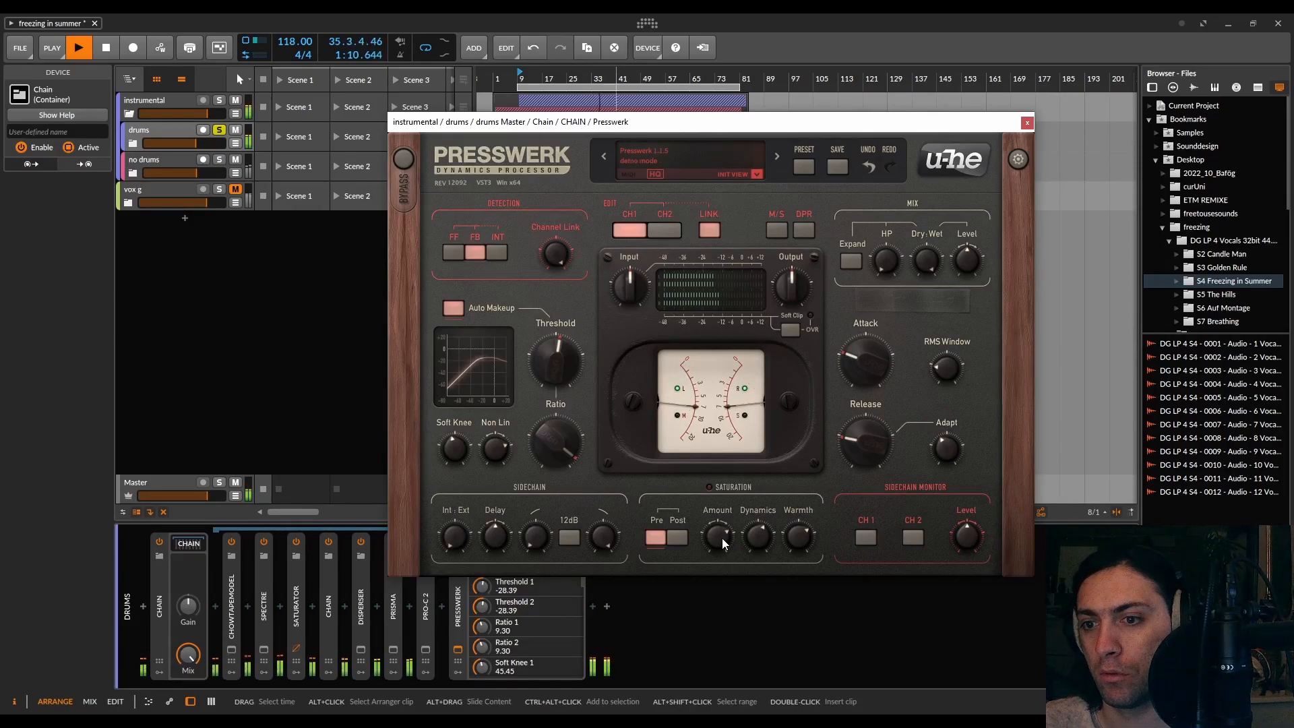
pyautogui.press('space')
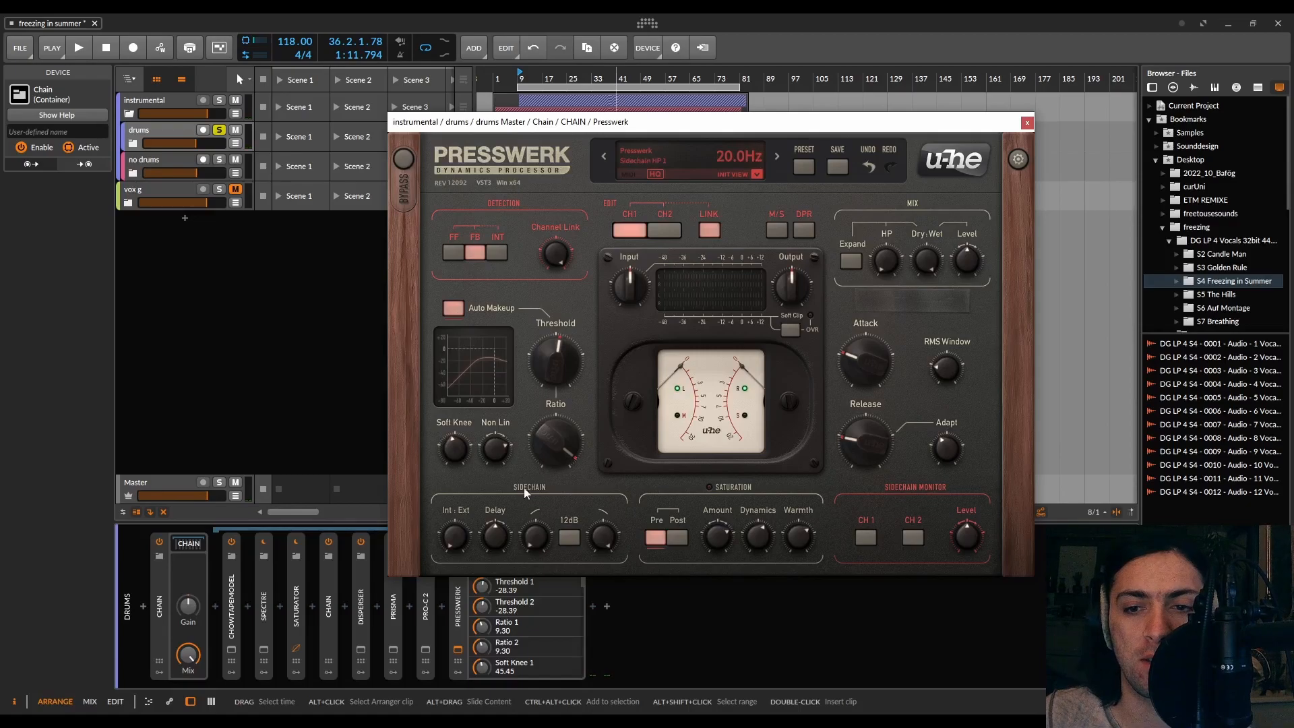
# Open the Presswerk's sidechain input selector in the device panel and move the plugin window back
pyautogui.moveTo(606, 122); pyautogui.dragTo(794, 80)
pyautogui.click(507, 540)
pyautogui.click(518, 569)
pyautogui.click(502, 541)
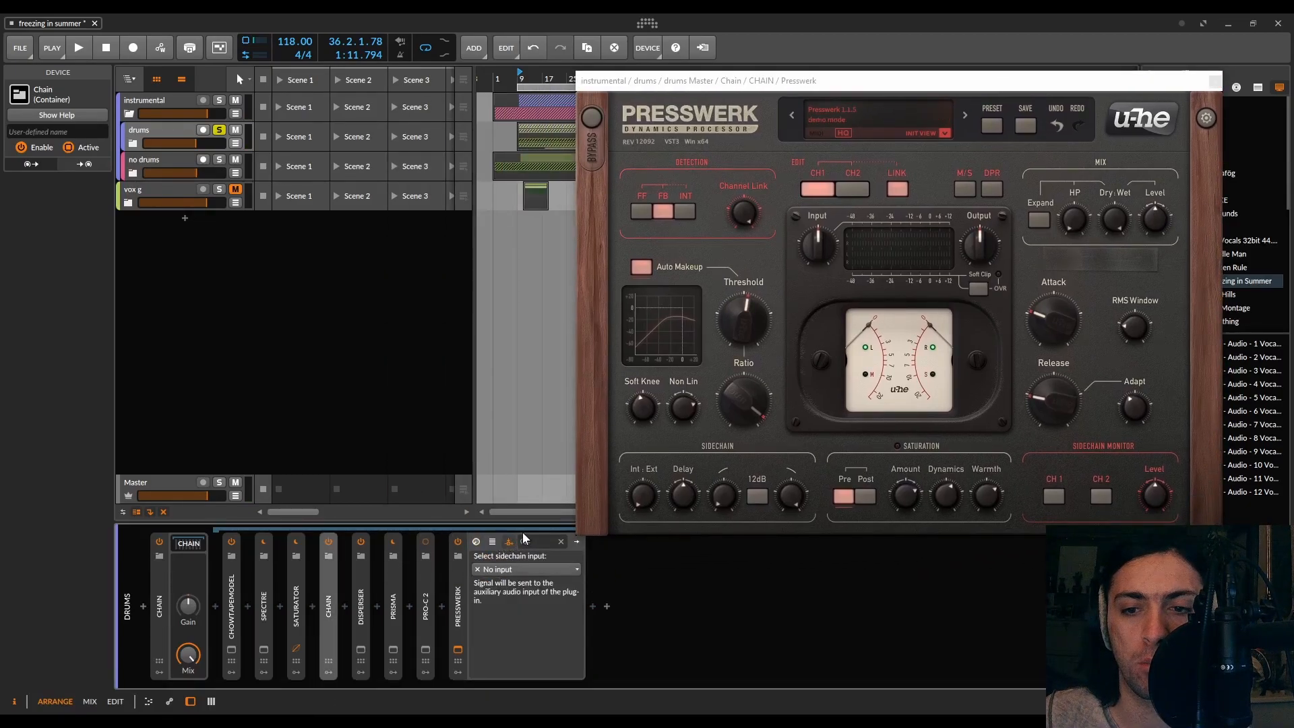
pyautogui.moveTo(743, 84); pyautogui.dragTo(482, 132)
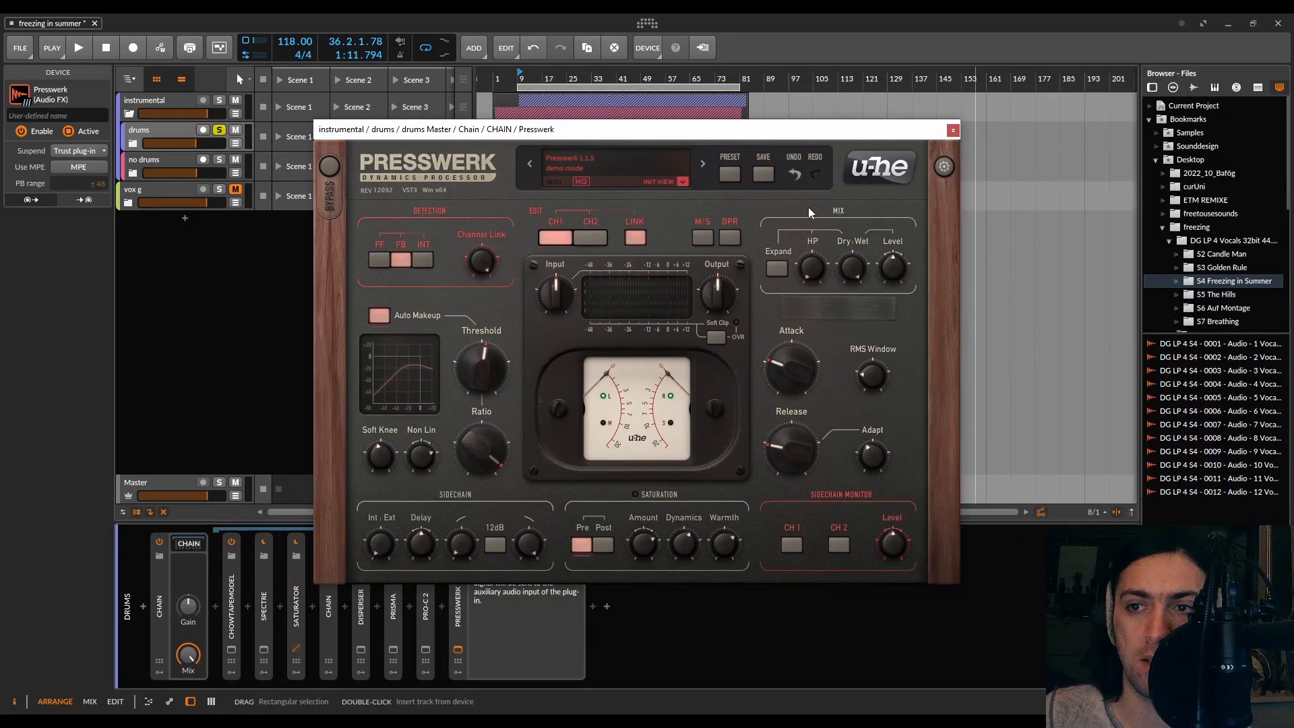
# Start playback, enable Expand mode, and set the Dry/Wet mix to 100:0
pyautogui.click(777, 268)
pyautogui.press('space')
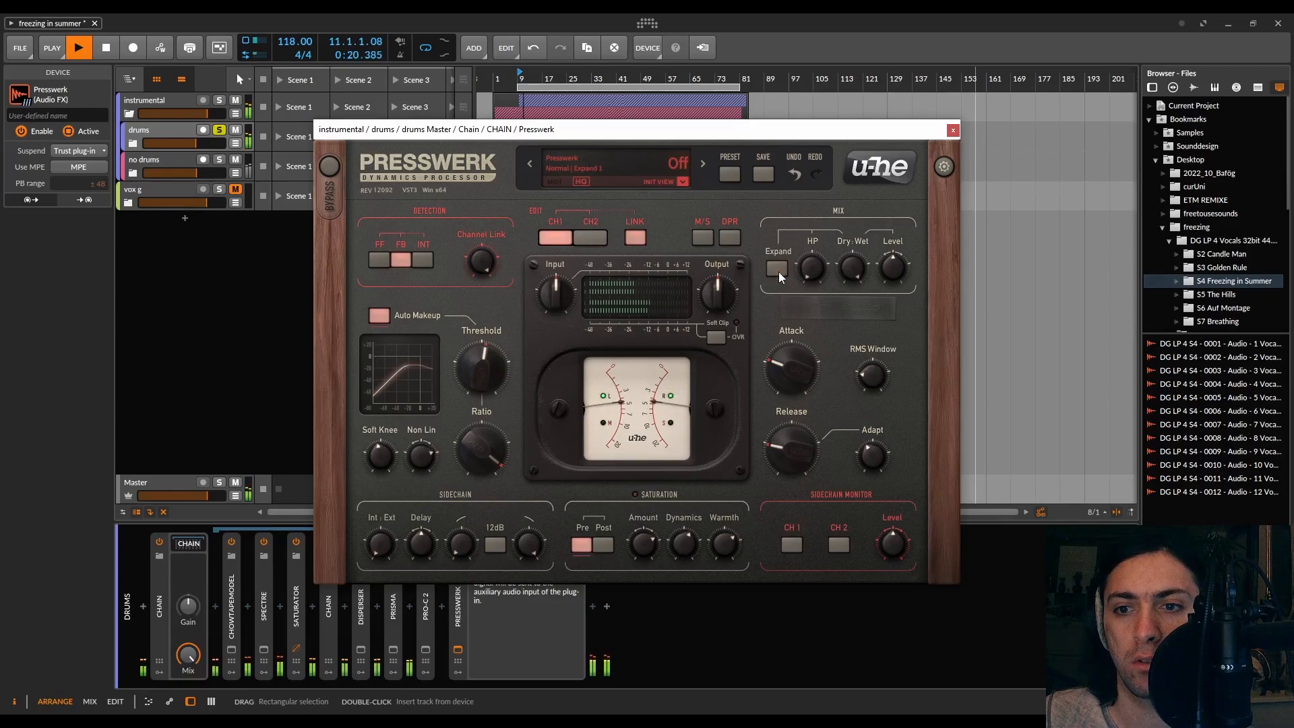
pyautogui.moveTo(811, 270); pyautogui.dragTo(824, 43)
pyautogui.click(781, 268)
pyautogui.click(780, 268)
pyautogui.moveTo(848, 265); pyautogui.dragTo(848, 451)
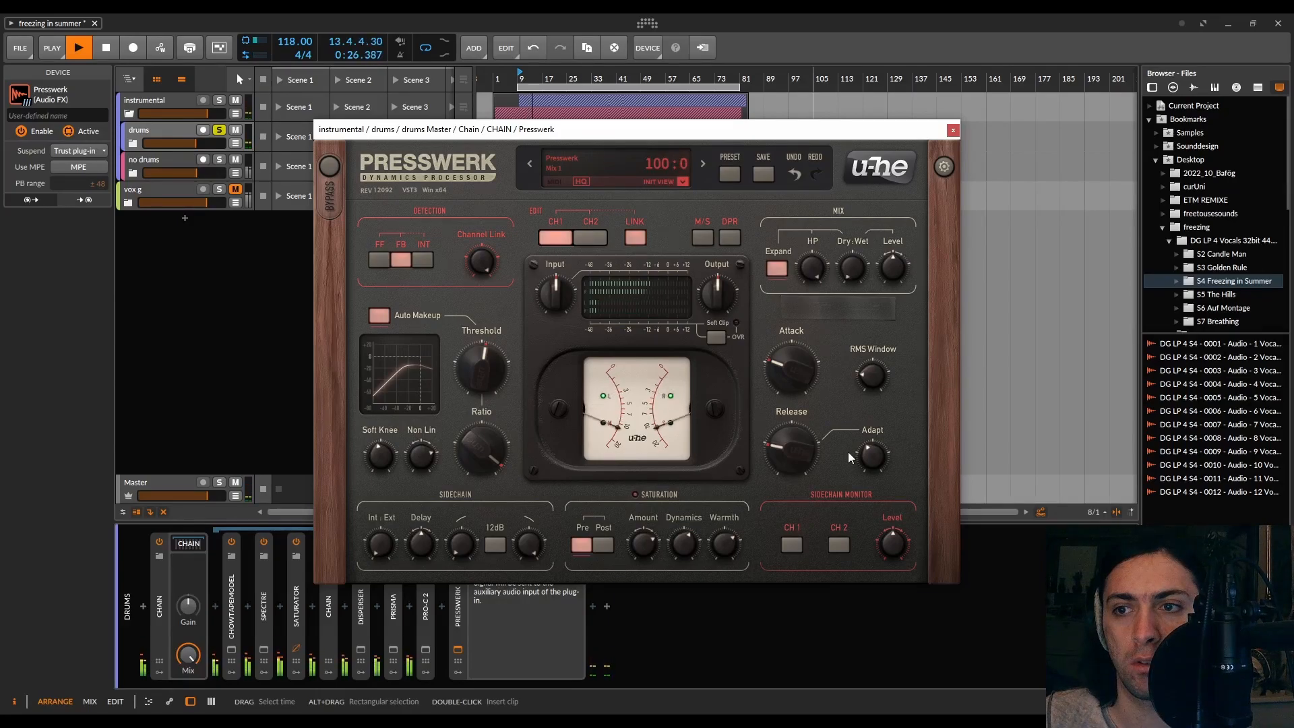
# Set the HP filter to 1.00 Hz, adjust the Dry/Wet mix, re-enable Expand, and stop playback
pyautogui.click(779, 269)
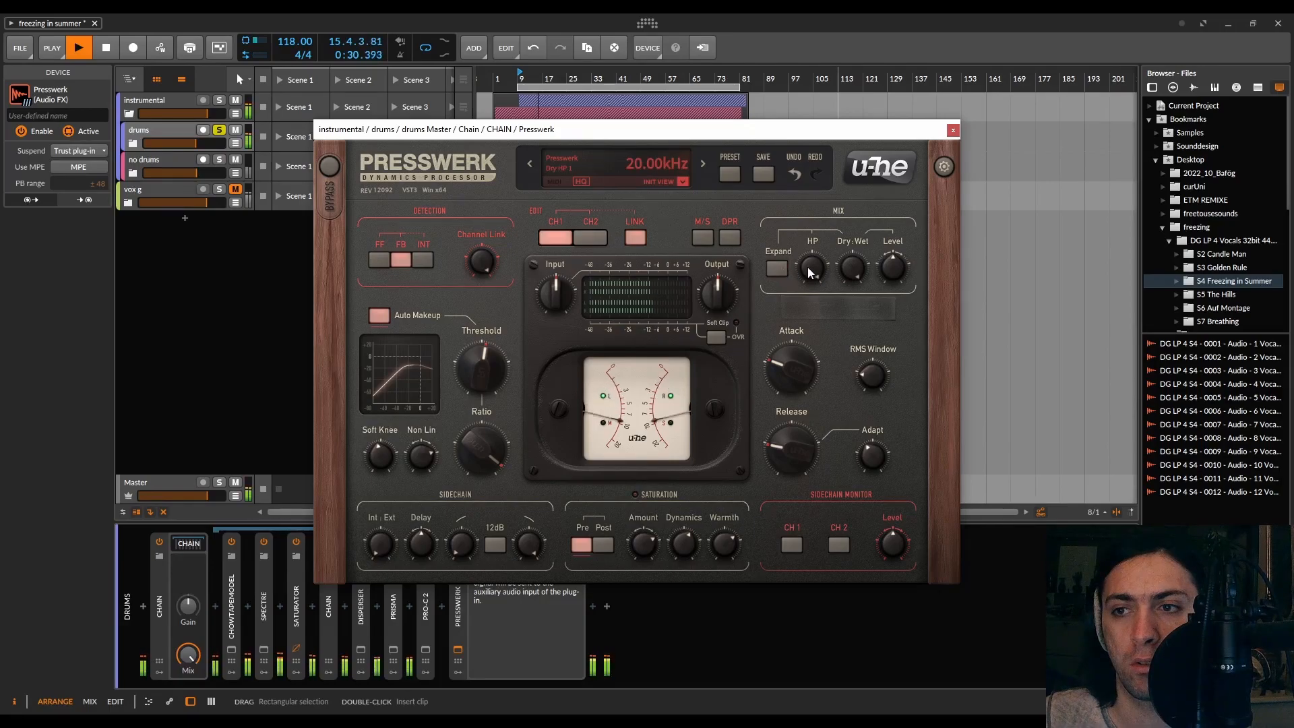
pyautogui.moveTo(894, 275); pyautogui.dragTo(804, 597)
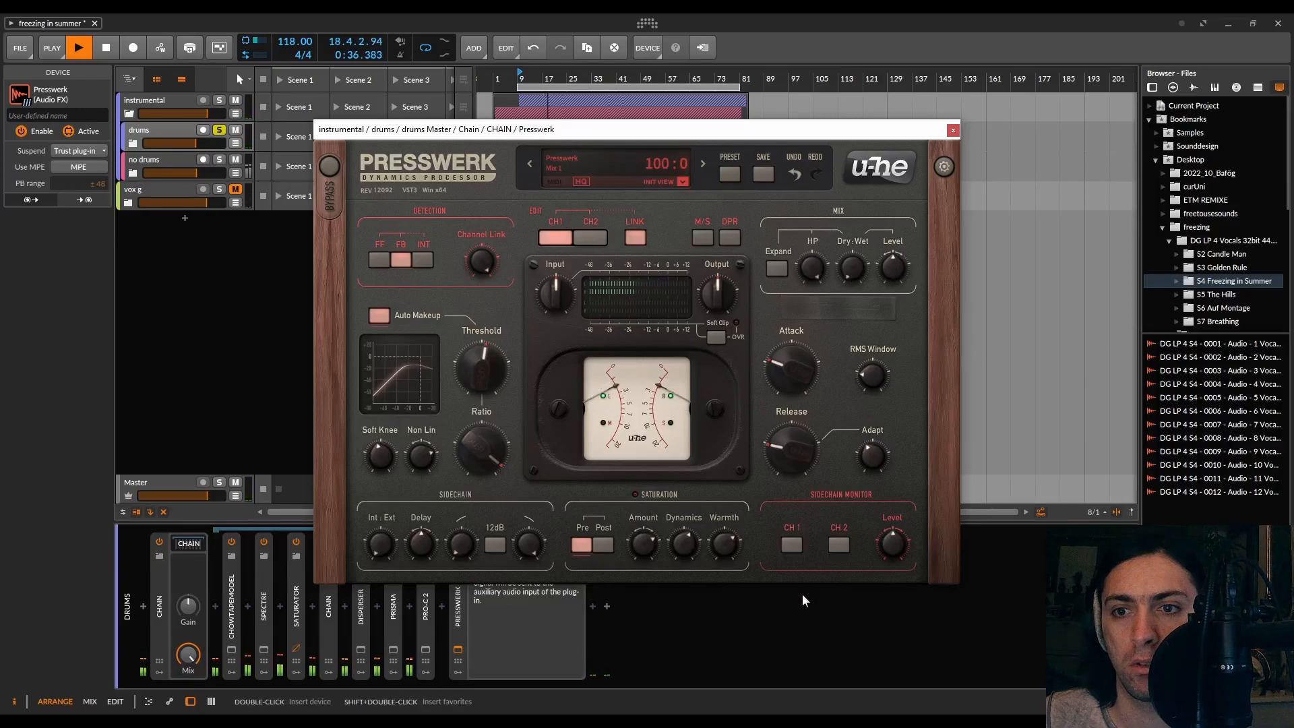
pyautogui.moveTo(814, 269); pyautogui.dragTo(812, 532)
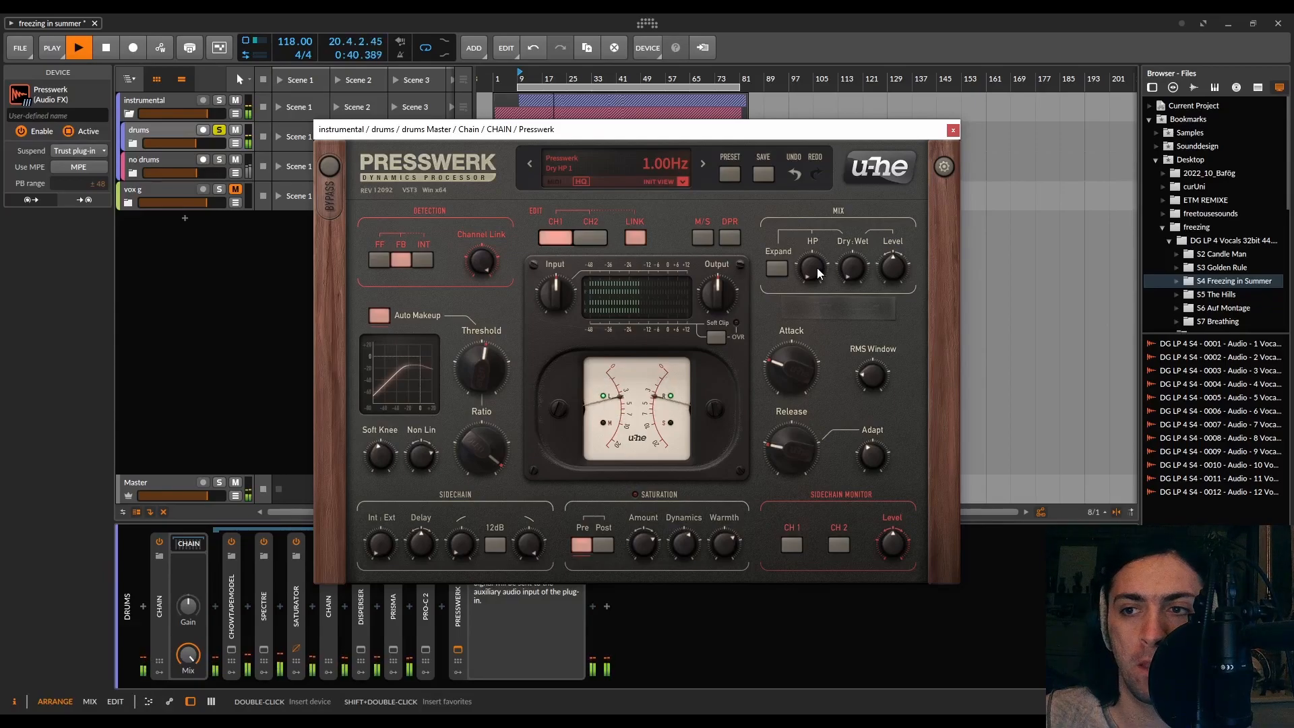
pyautogui.click(779, 269)
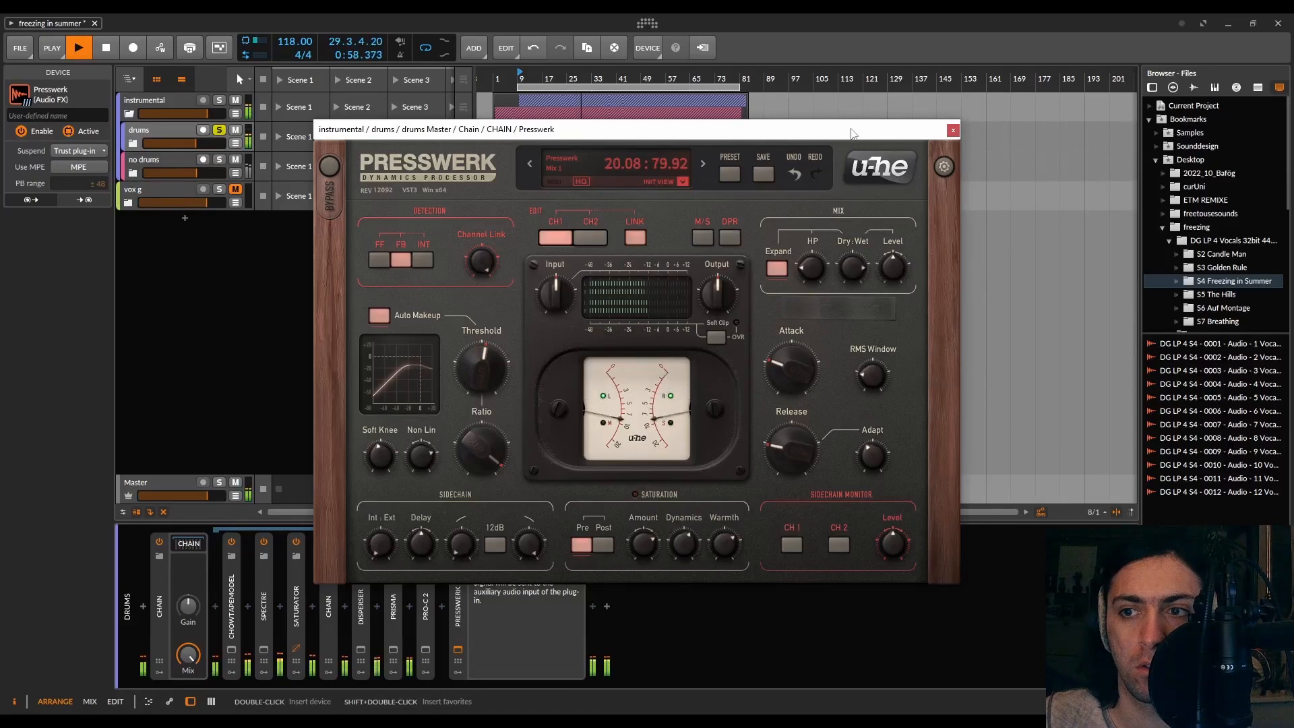
pyautogui.press('space')
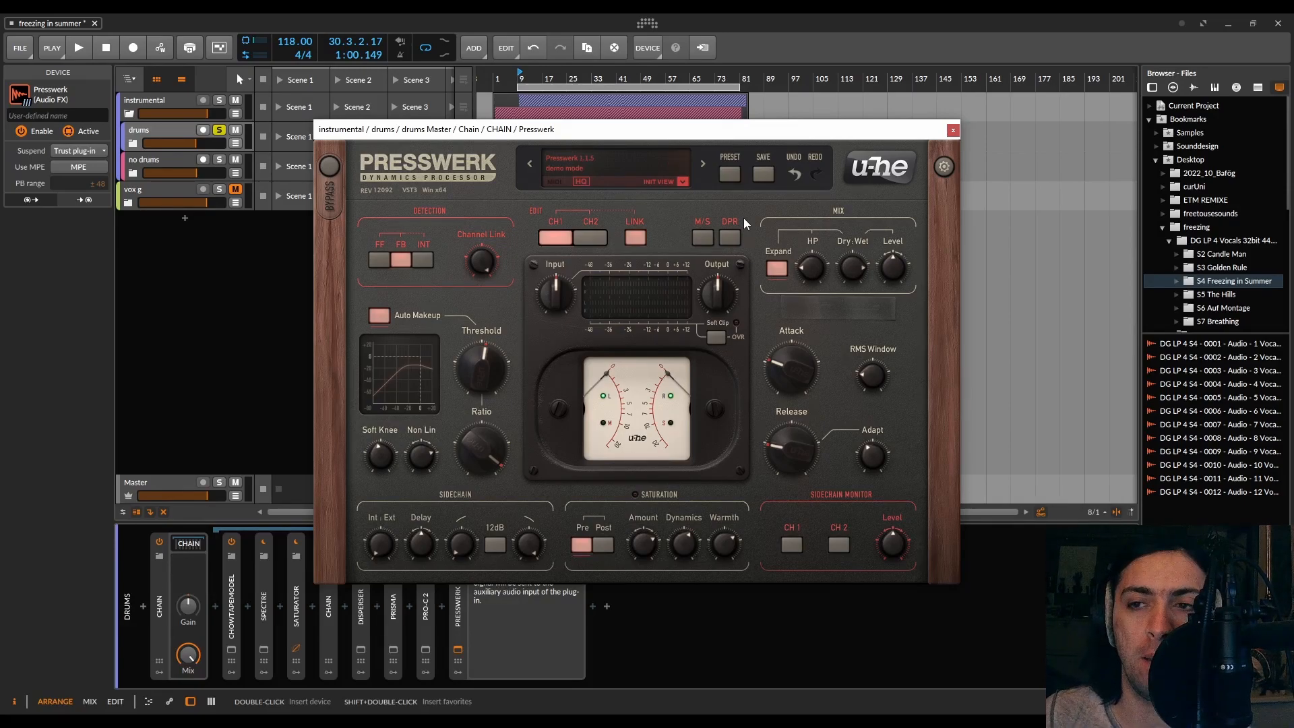
# Turn Expand off and set the Dry/Wet mix to 0:100, auditioning it with playback
pyautogui.moveTo(845, 267)
pyautogui.click(778, 267)
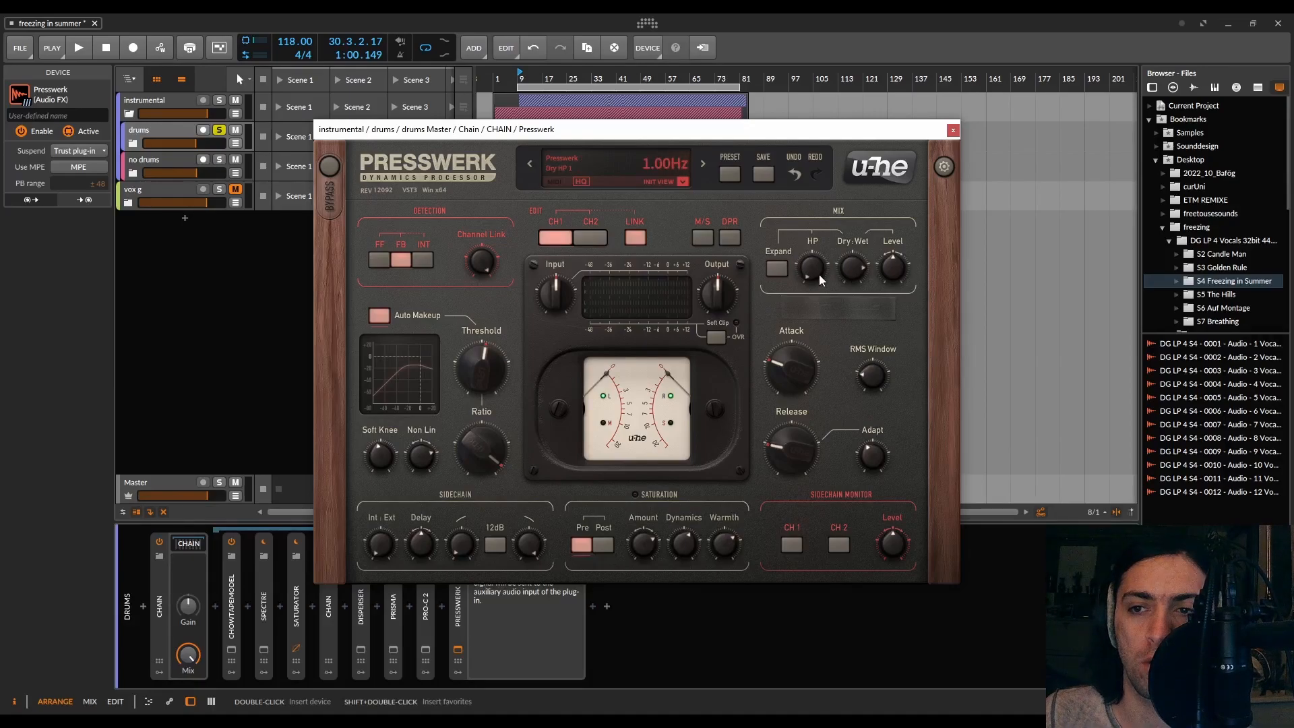
pyautogui.moveTo(852, 261); pyautogui.dragTo(861, 326)
pyautogui.press('space')
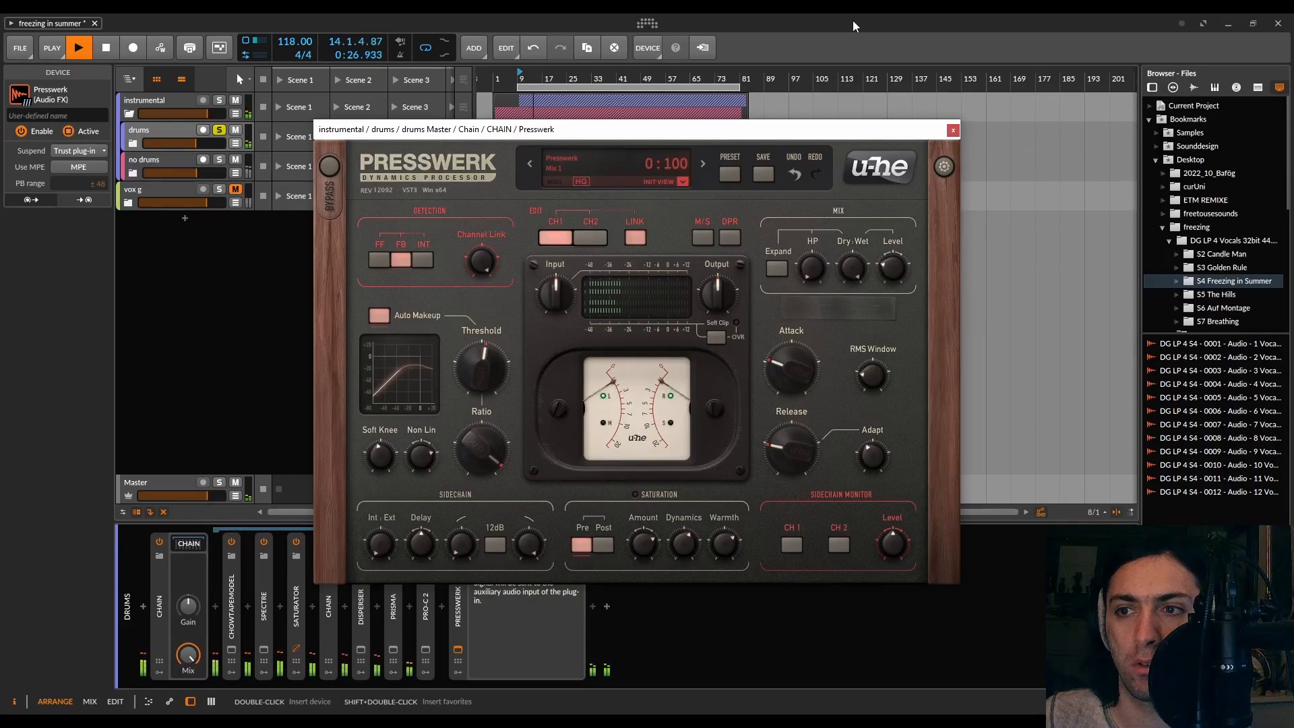
pyautogui.press('space')
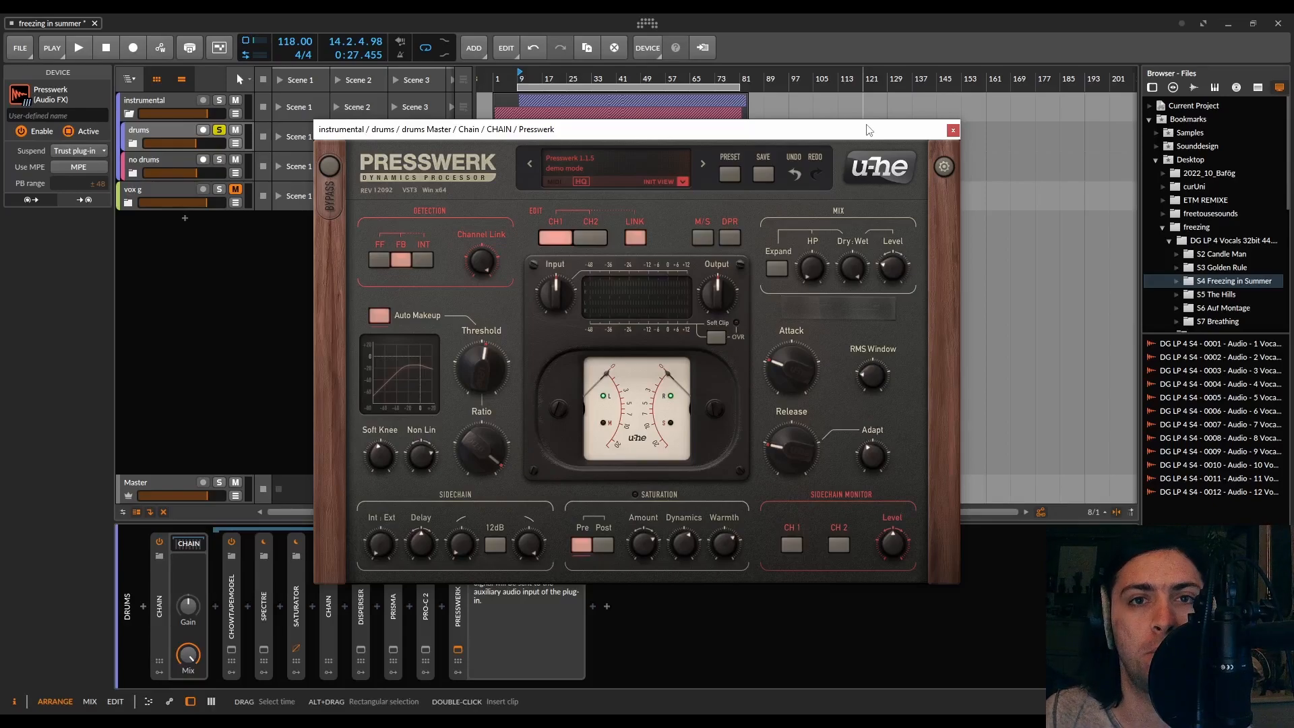
# Adjust the output Level to about -2.58 dB and the Dry/Wet mix during playback, then stop
pyautogui.moveTo(903, 266)
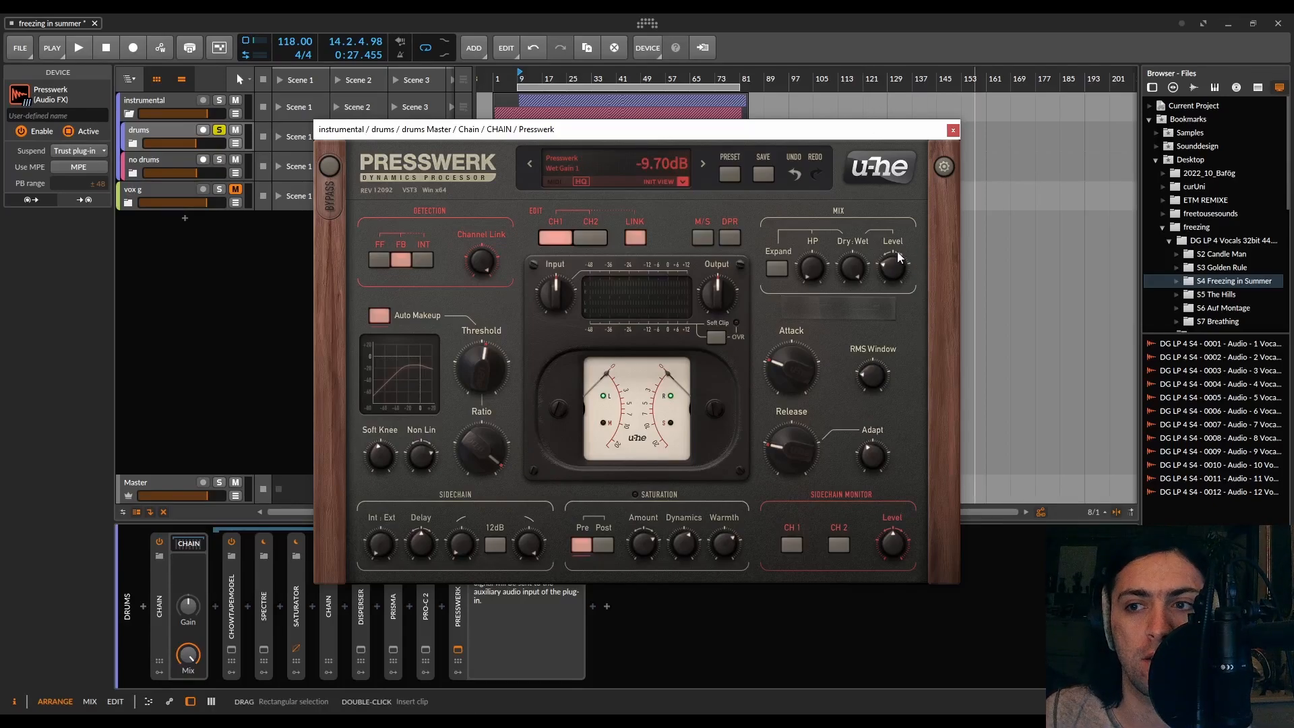
pyautogui.moveTo(858, 265)
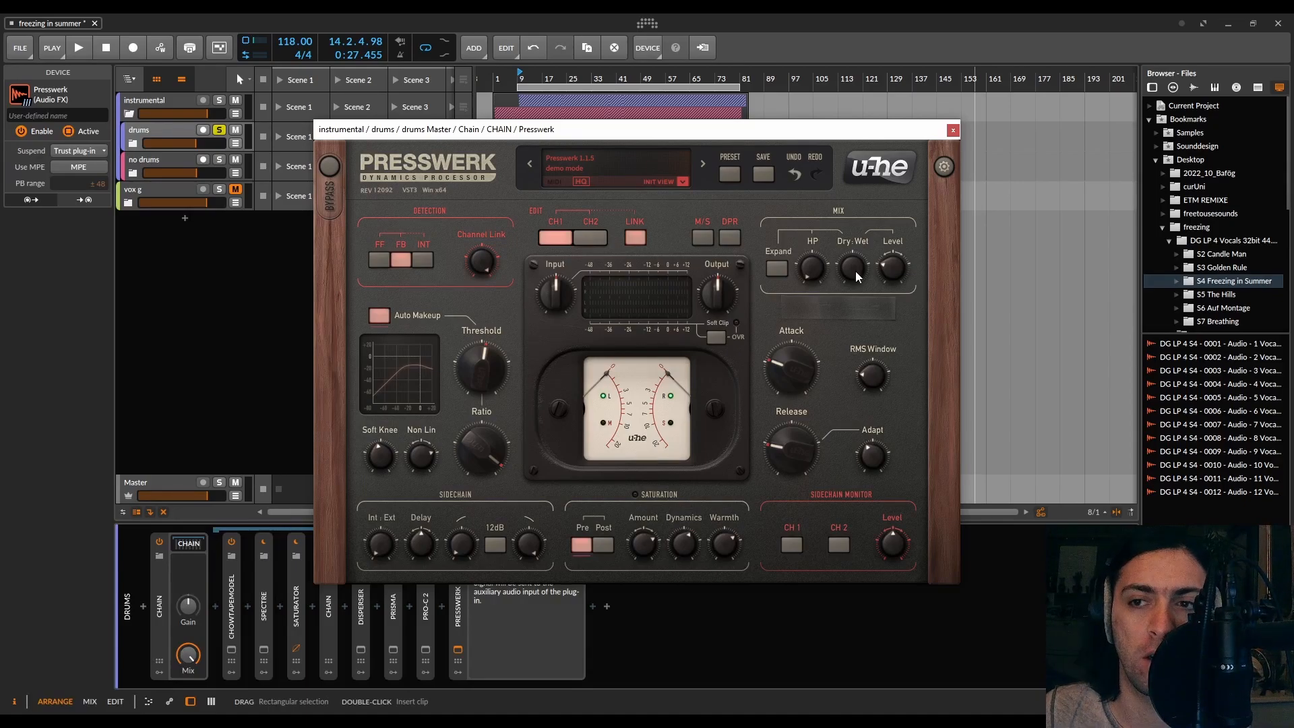
pyautogui.press('space')
pyautogui.moveTo(892, 267); pyautogui.dragTo(894, 241)
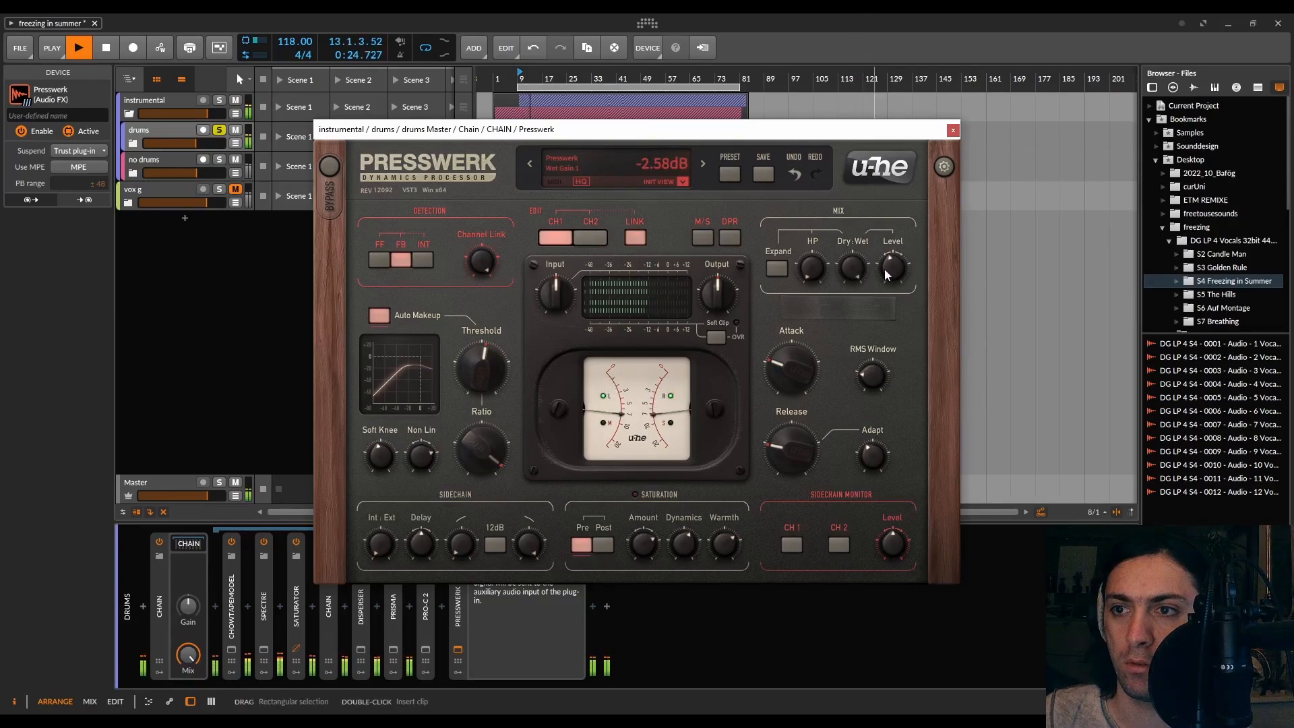
pyautogui.moveTo(850, 276); pyautogui.dragTo(851, 202)
pyautogui.moveTo(895, 264); pyautogui.dragTo(859, 438)
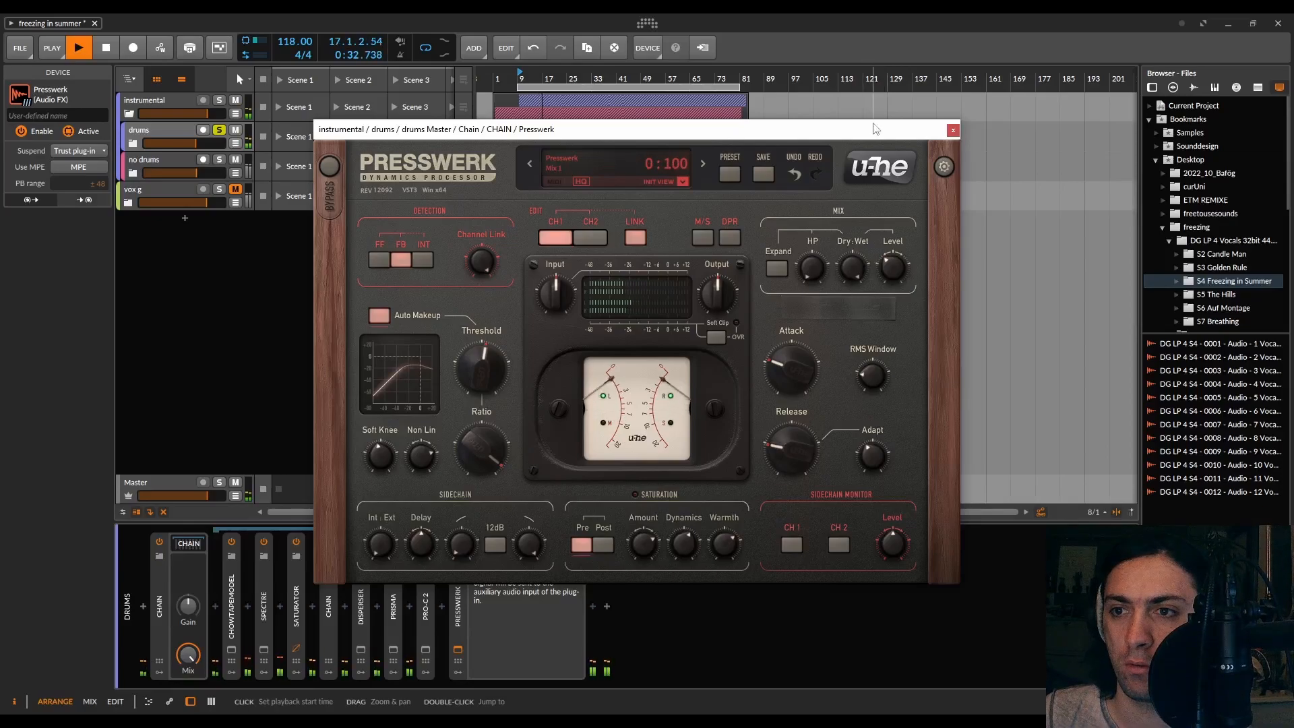
pyautogui.press('space')
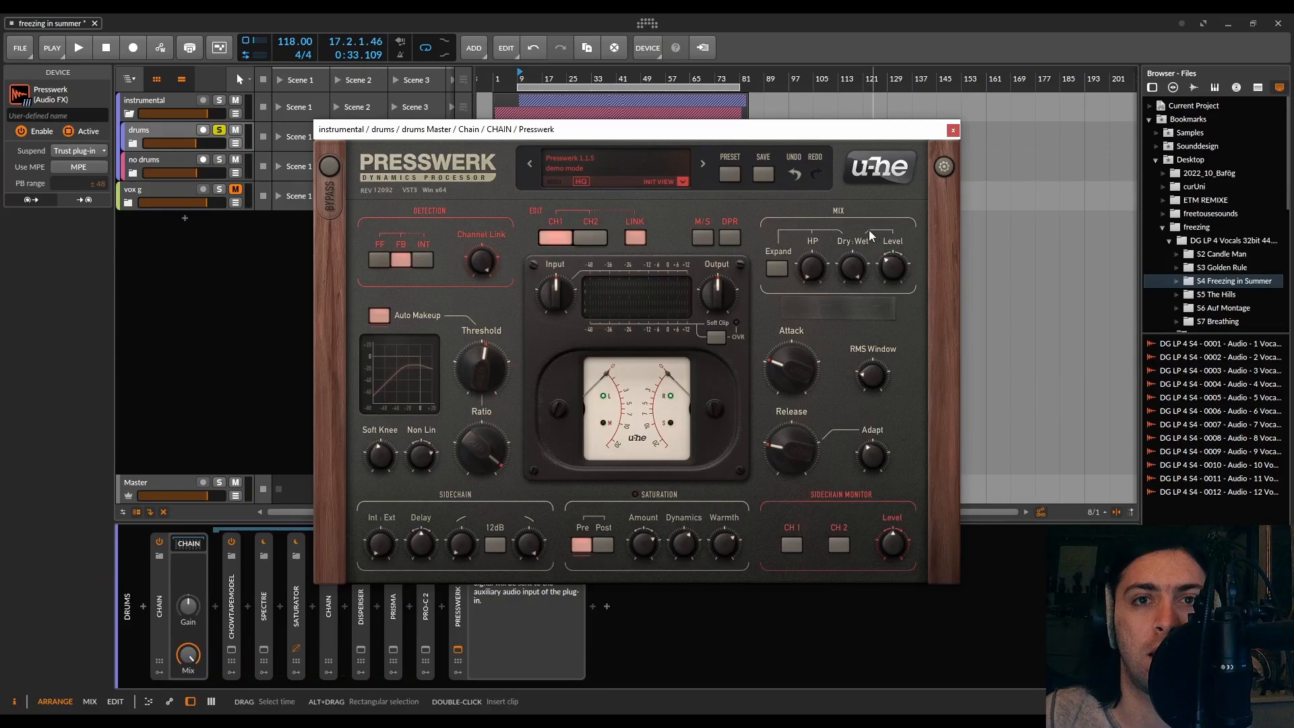
# Set the Dry/Wet mix to about 36:64 and audition it with playback
pyautogui.moveTo(853, 260); pyautogui.dragTo(845, 356)
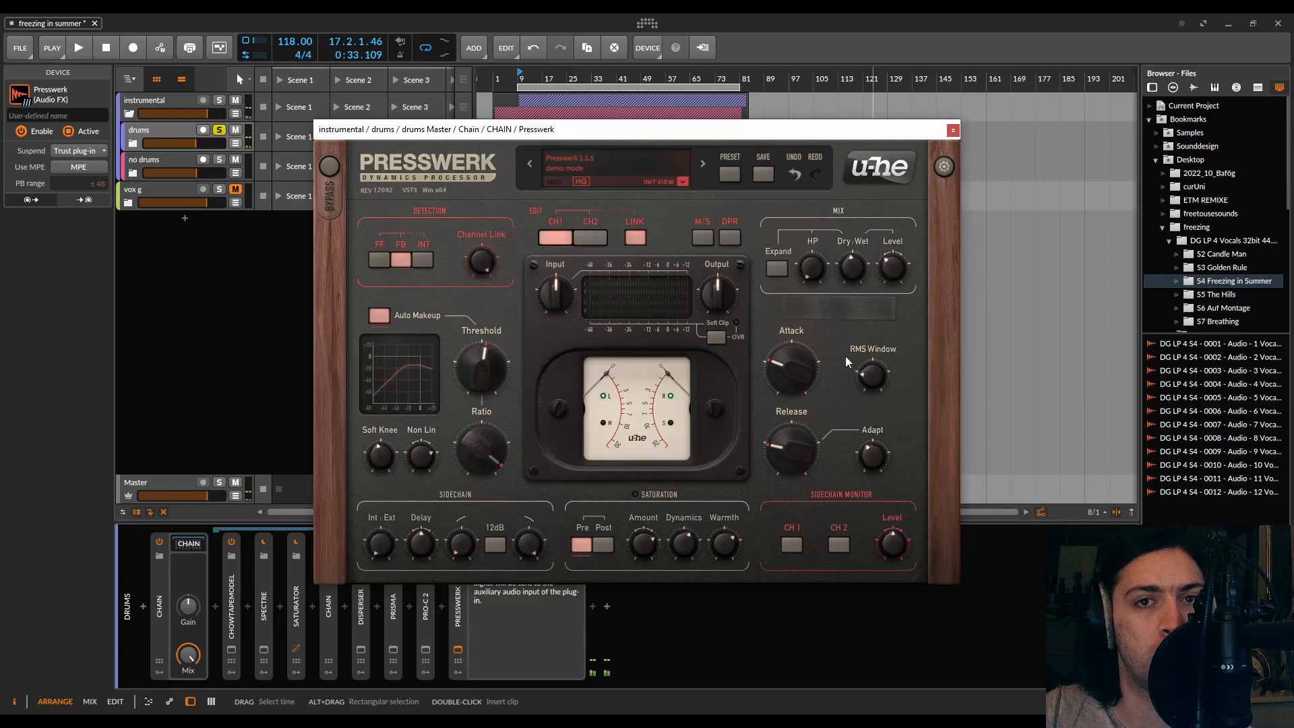
pyautogui.press('space')
pyautogui.moveTo(856, 259)
pyautogui.mouseDown()
pyautogui.moveTo(859, 194)
pyautogui.moveTo(867, 325)
pyautogui.moveTo(856, 190)
pyautogui.moveTo(860, 245)
pyautogui.mouseUp()
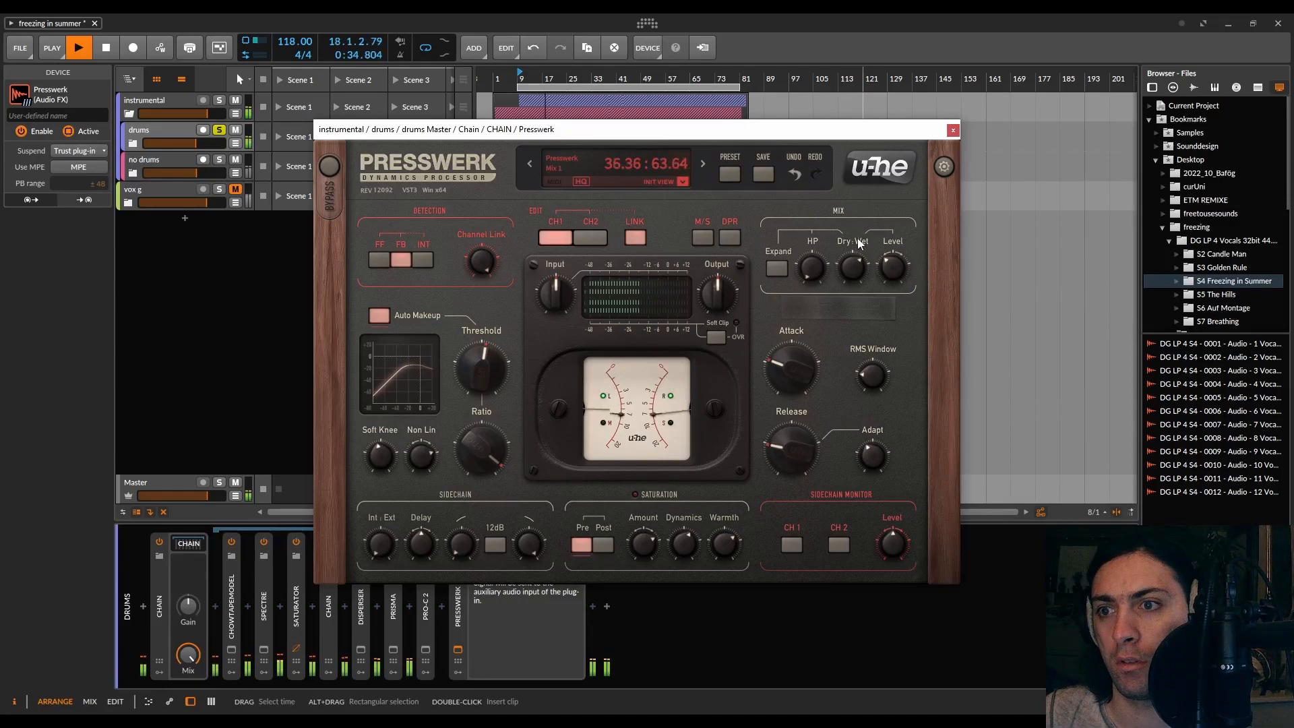
pyautogui.press('space')
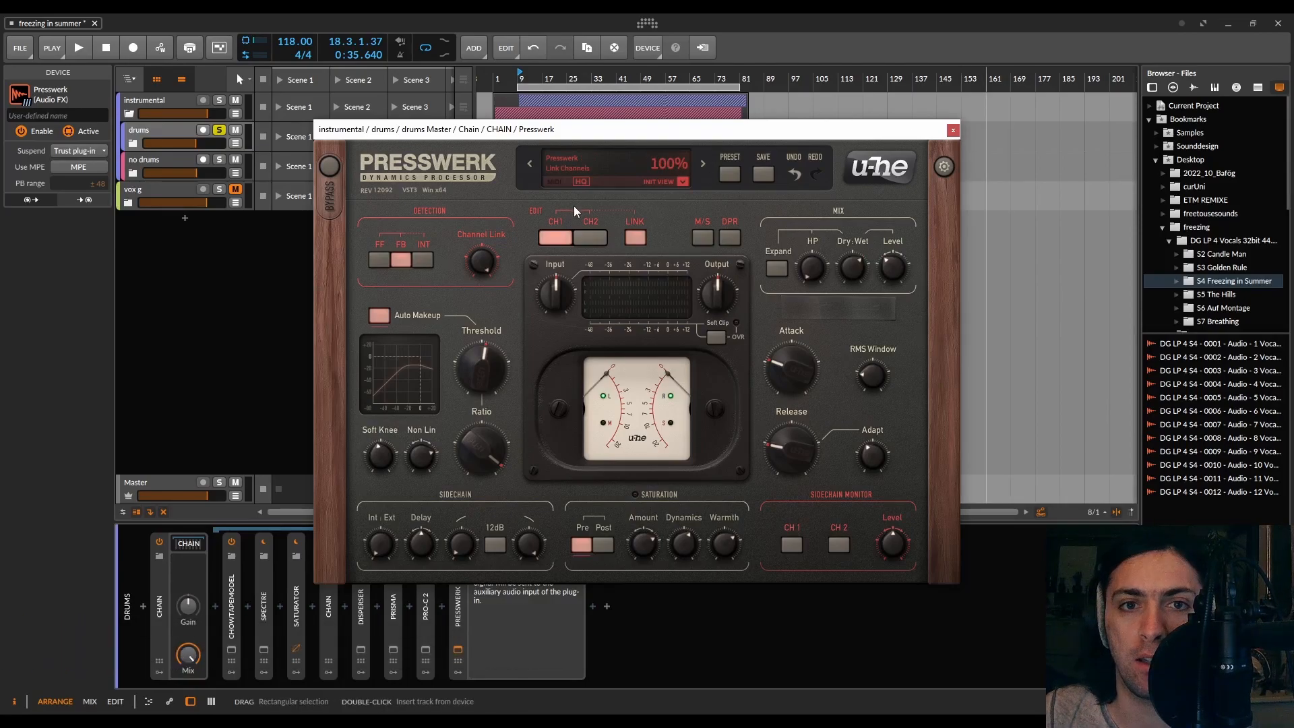
# Unsolo the drums track, start playback, and toggle the Presswerk bypass to compare
pyautogui.click(220, 132)
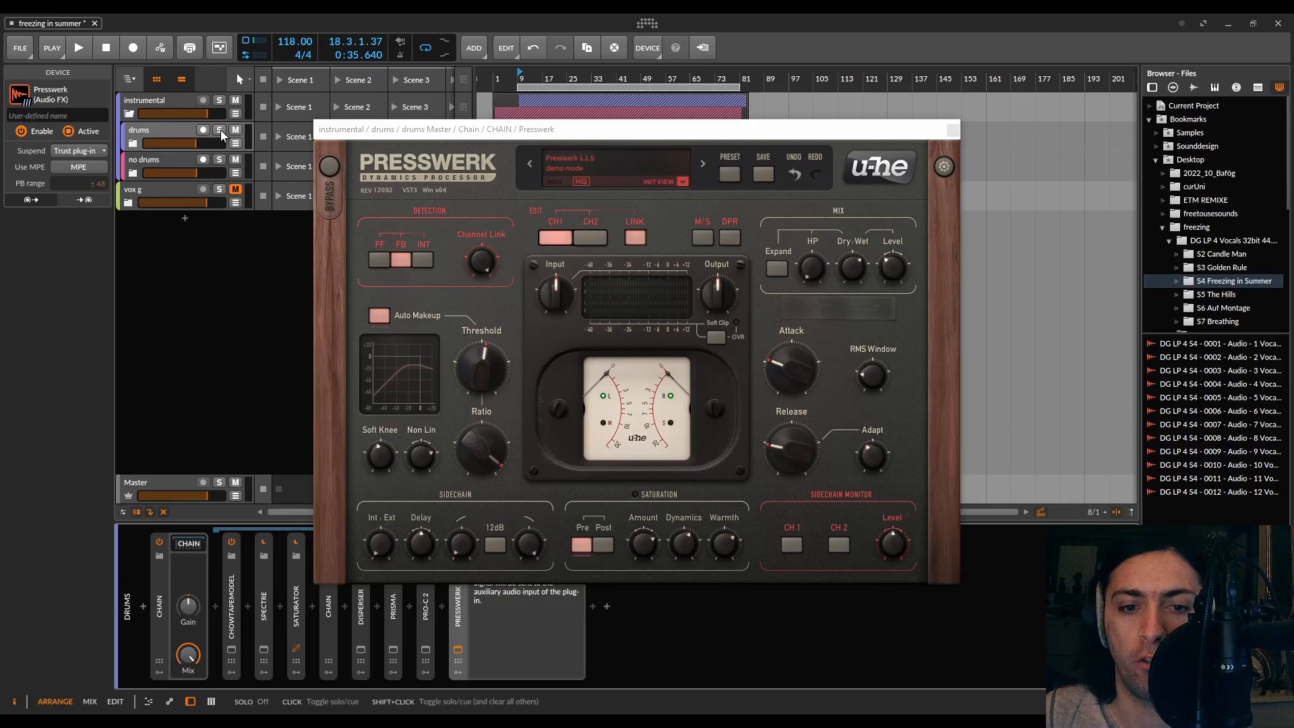
pyautogui.press('space')
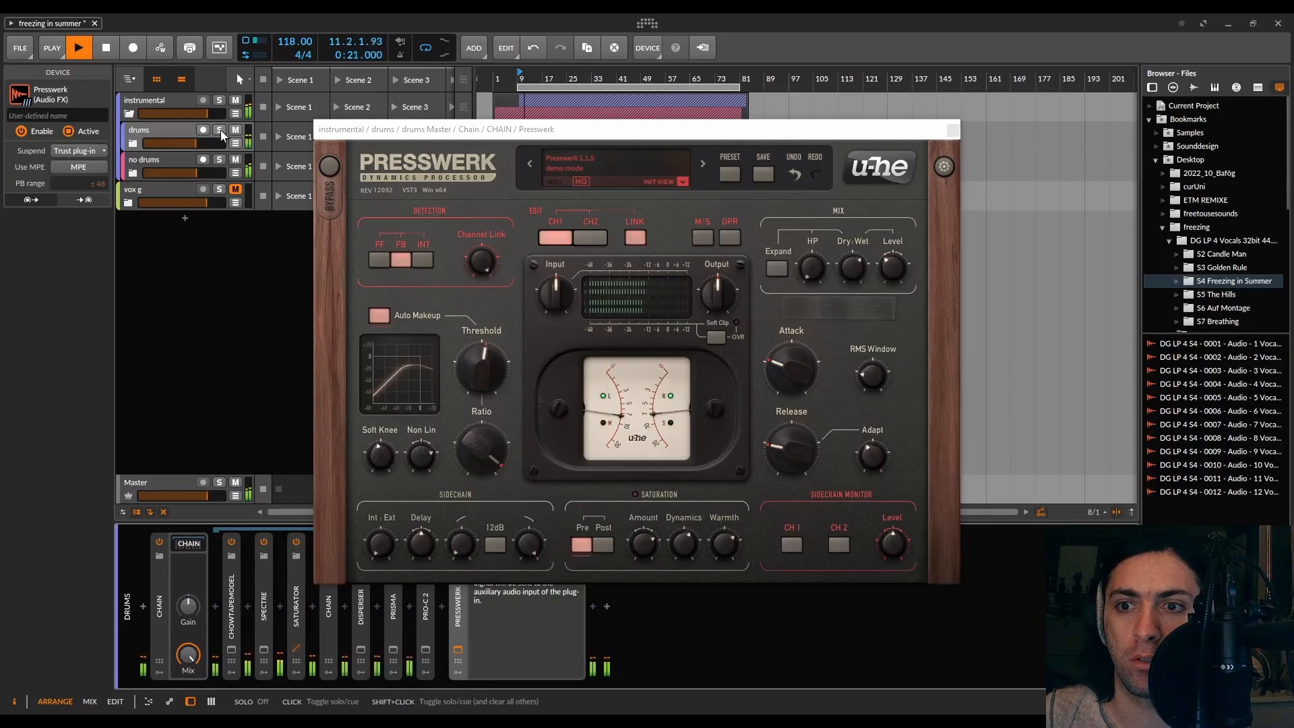
pyautogui.click(329, 167)
pyautogui.click(331, 170)
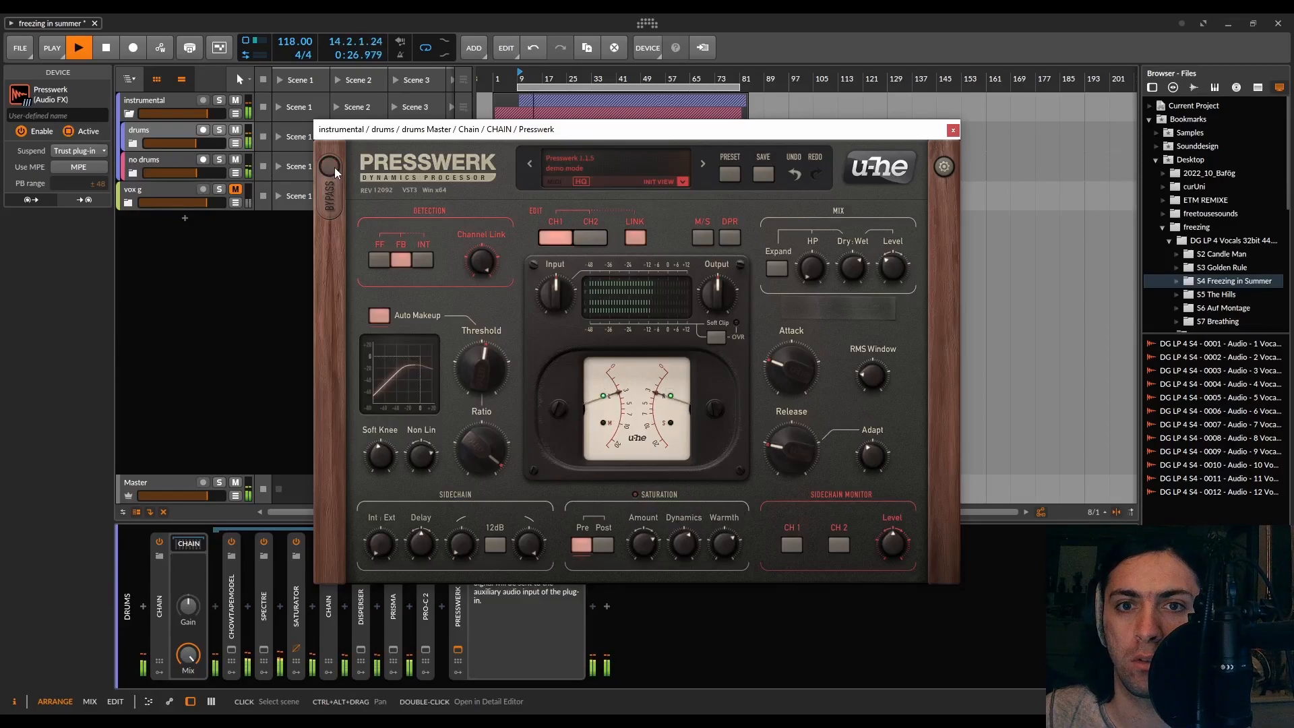
pyautogui.click(334, 168)
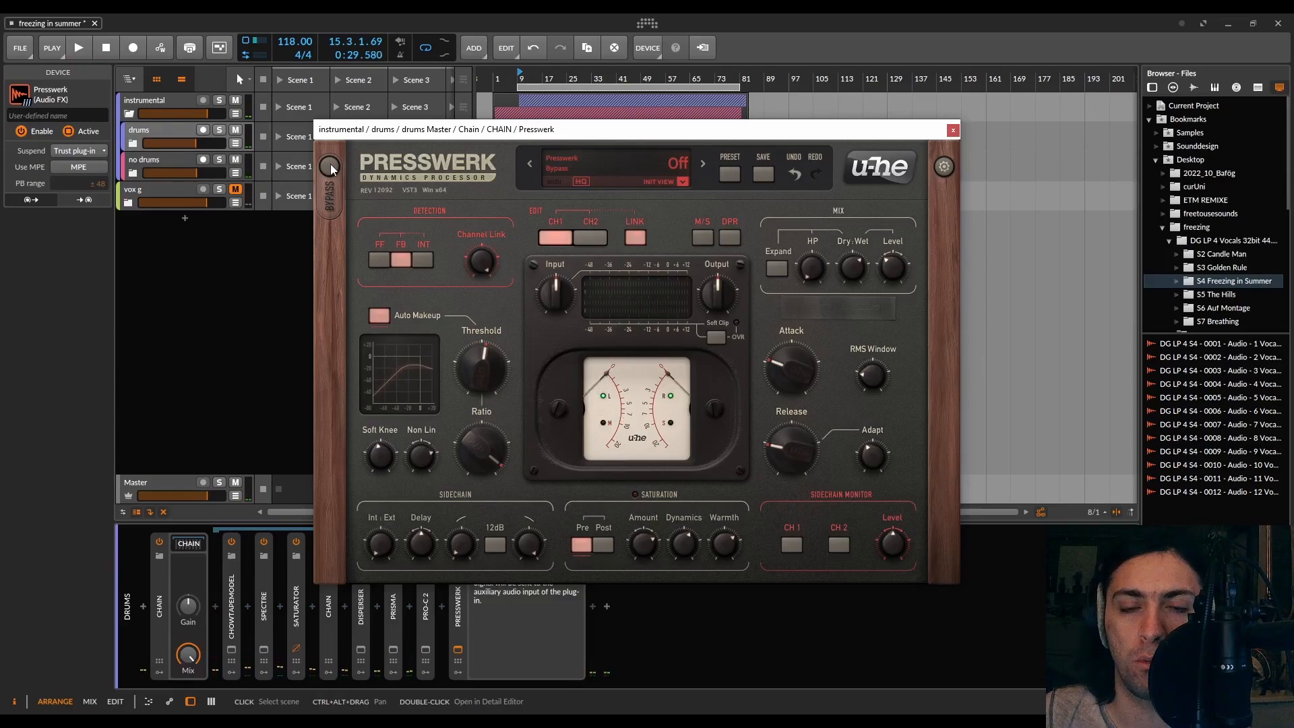
# Solo the drums track and toggle the Presswerk bypass on and off during playback to compare, then stop
pyautogui.click(219, 131)
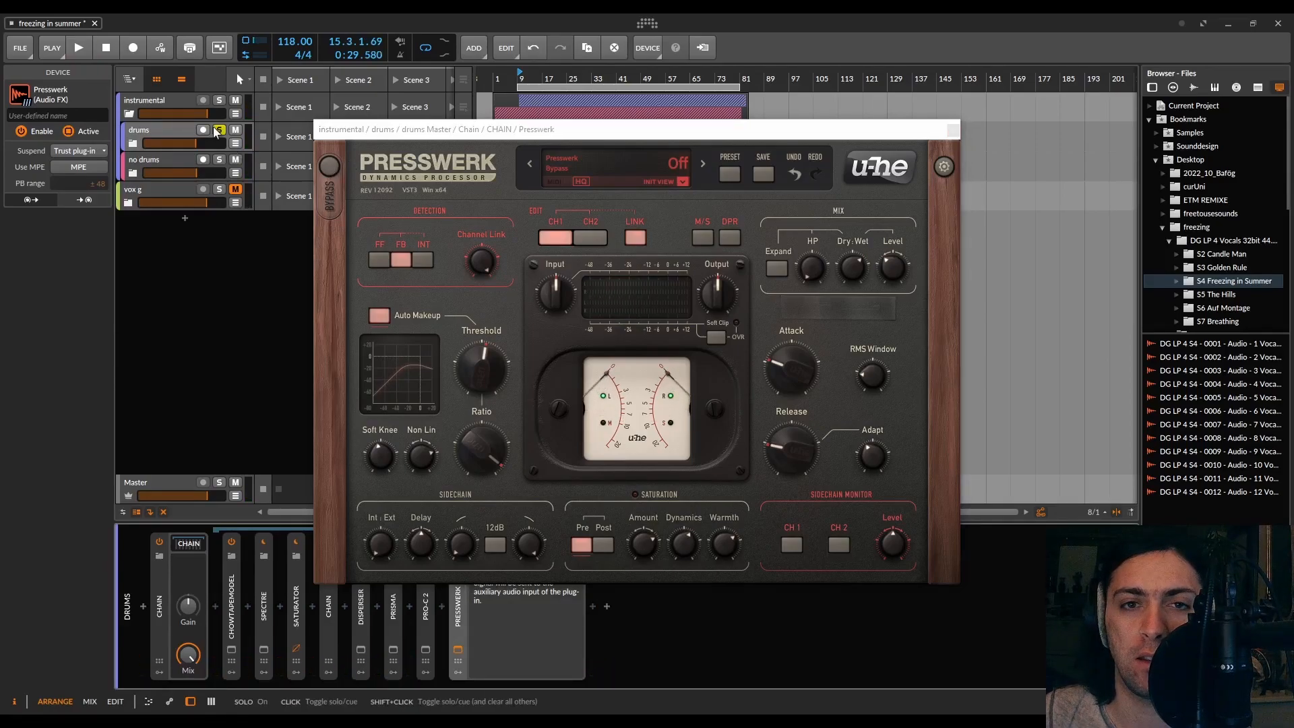
pyautogui.press('space')
pyautogui.click(330, 165)
pyautogui.click(330, 166)
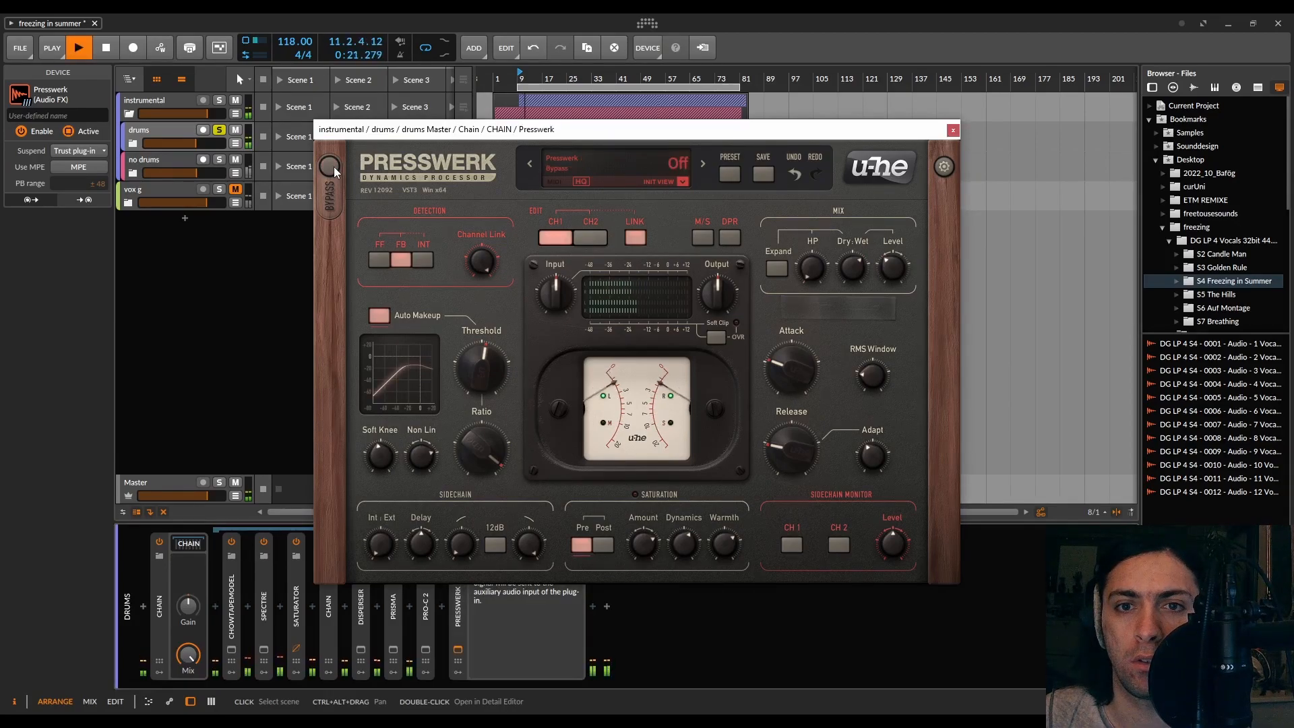
pyautogui.press('space')
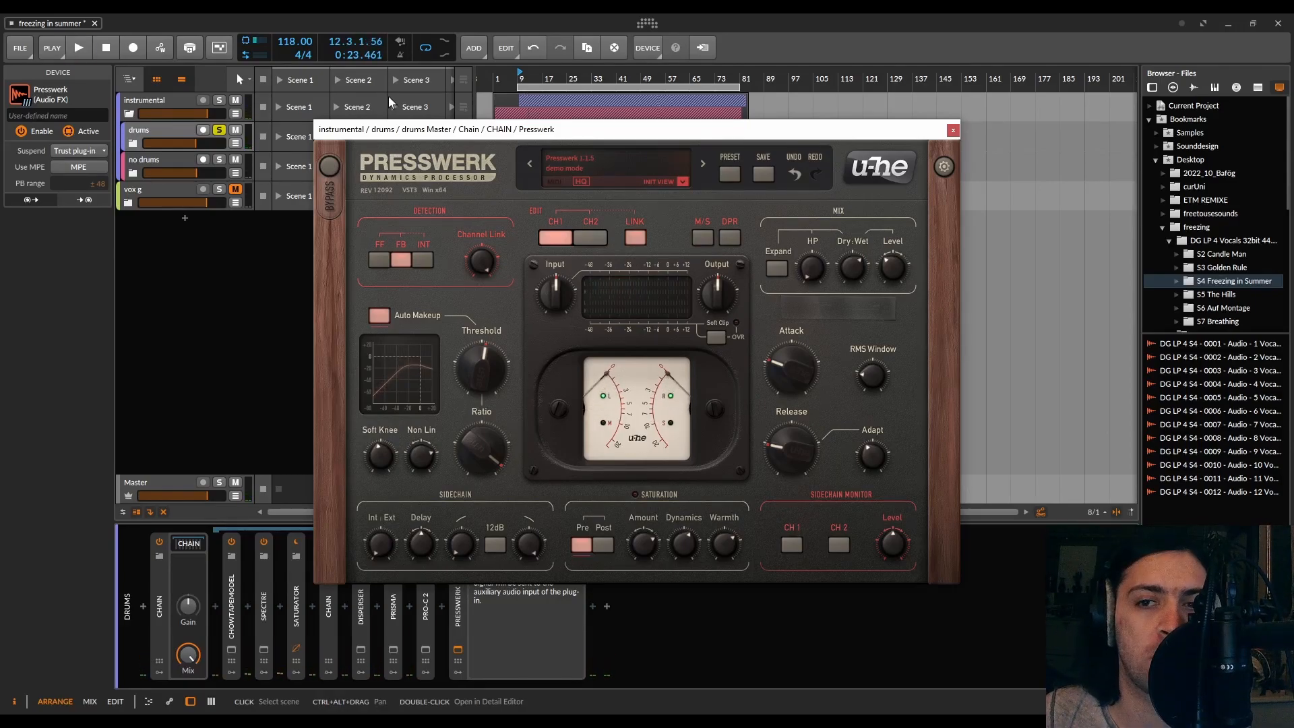
# Move the Presswerk window aside, start playback, and switch the Presswerk device off and on to compare
pyautogui.moveTo(368, 131); pyautogui.dragTo(623, 58)
pyautogui.click(458, 569)
pyautogui.click(459, 543)
pyautogui.press('space')
pyautogui.click(458, 542)
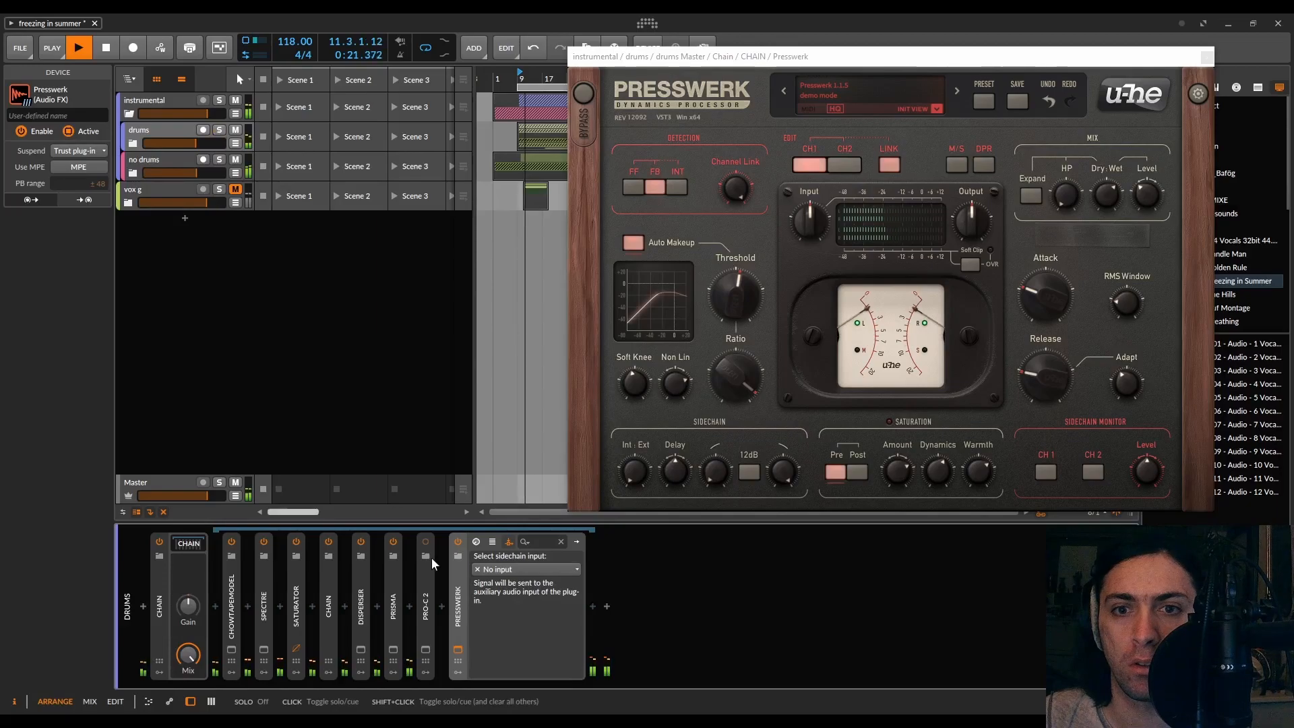
pyautogui.click(458, 543)
pyautogui.click(458, 543)
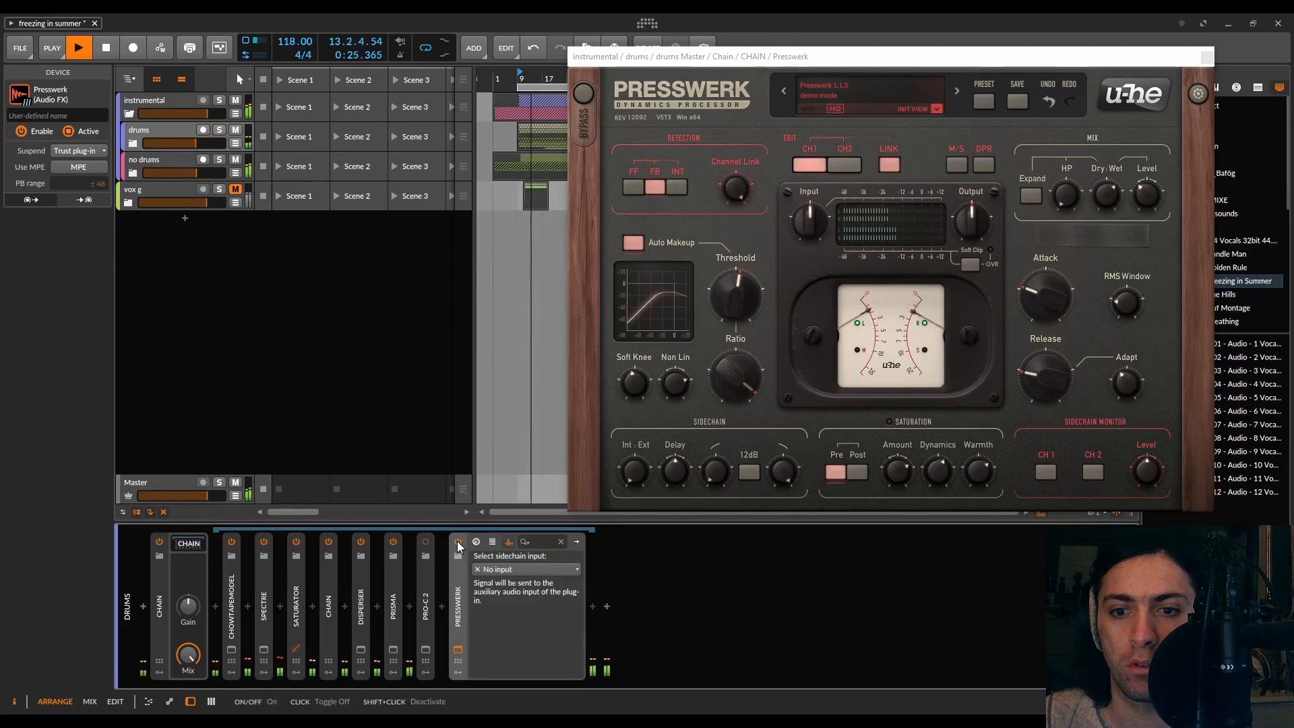
# Set the Presswerk Dry/Wet mix to about 47:53 while toggling the device to compare, then stop playback
pyautogui.moveTo(1098, 167); pyautogui.dragTo(1109, 261)
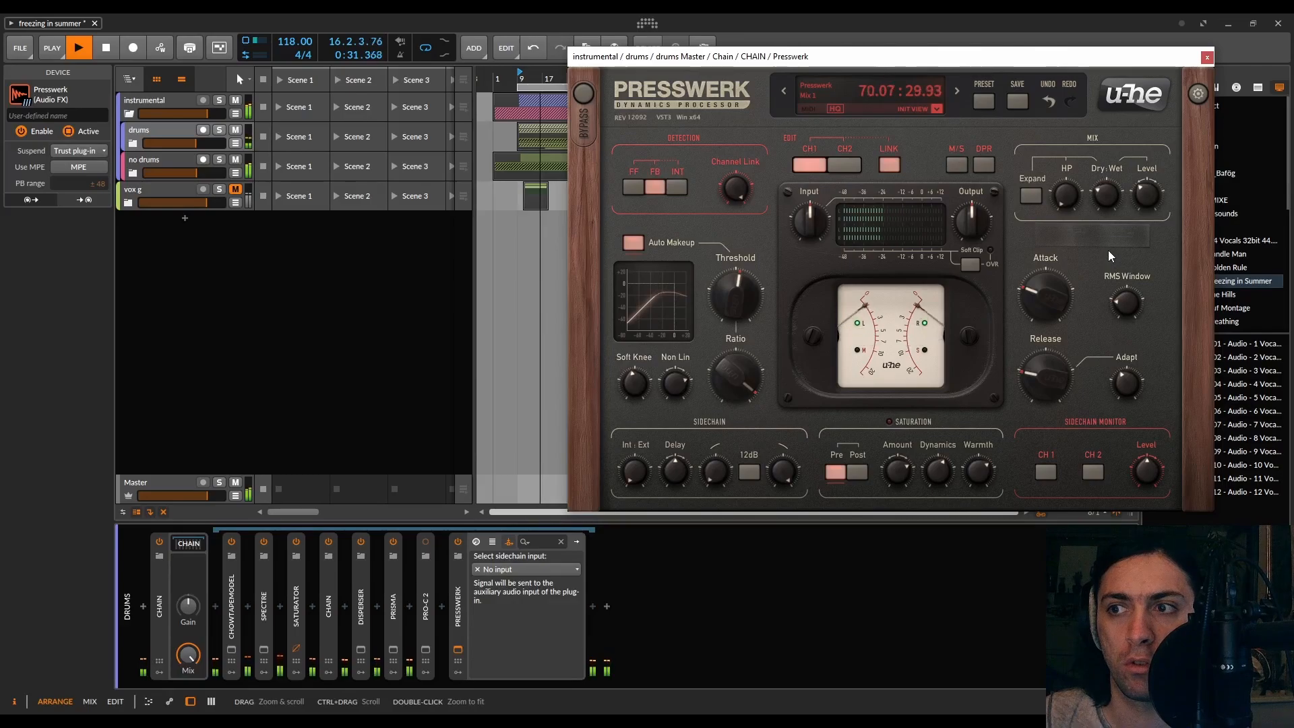
pyautogui.click(458, 541)
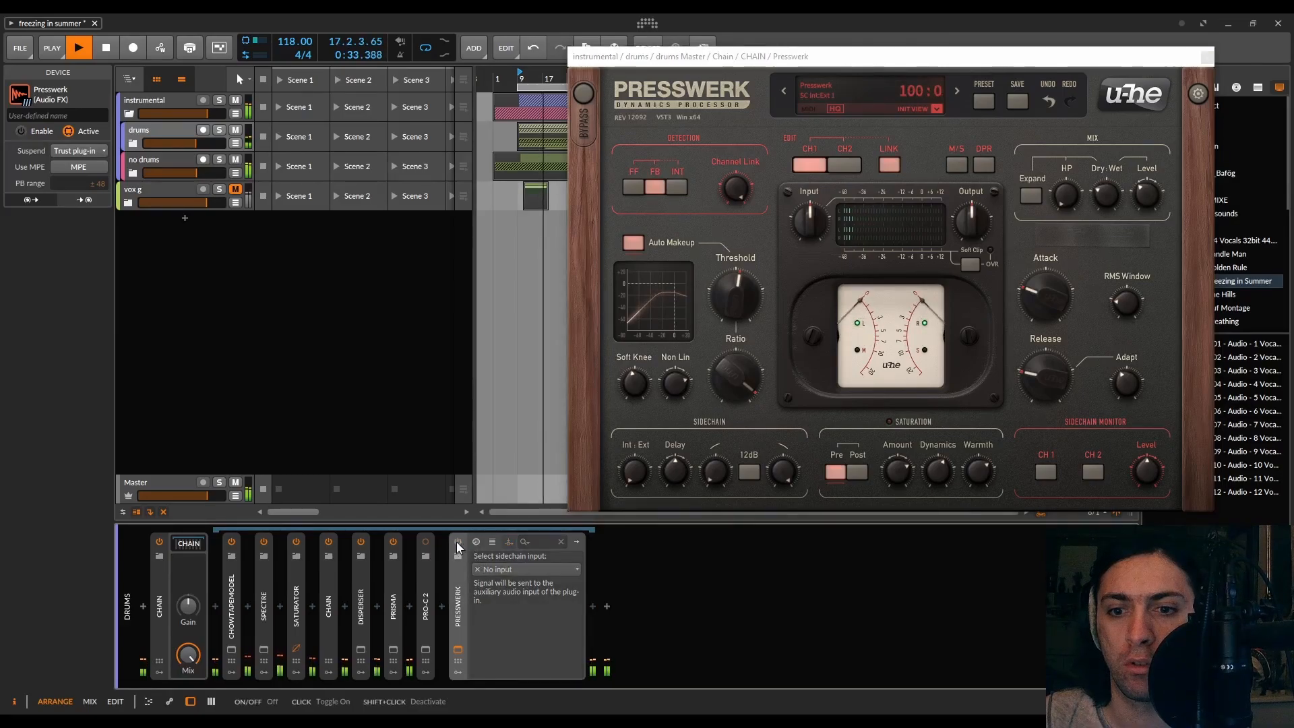
pyautogui.click(457, 542)
pyautogui.moveTo(1105, 194); pyautogui.dragTo(1110, 147)
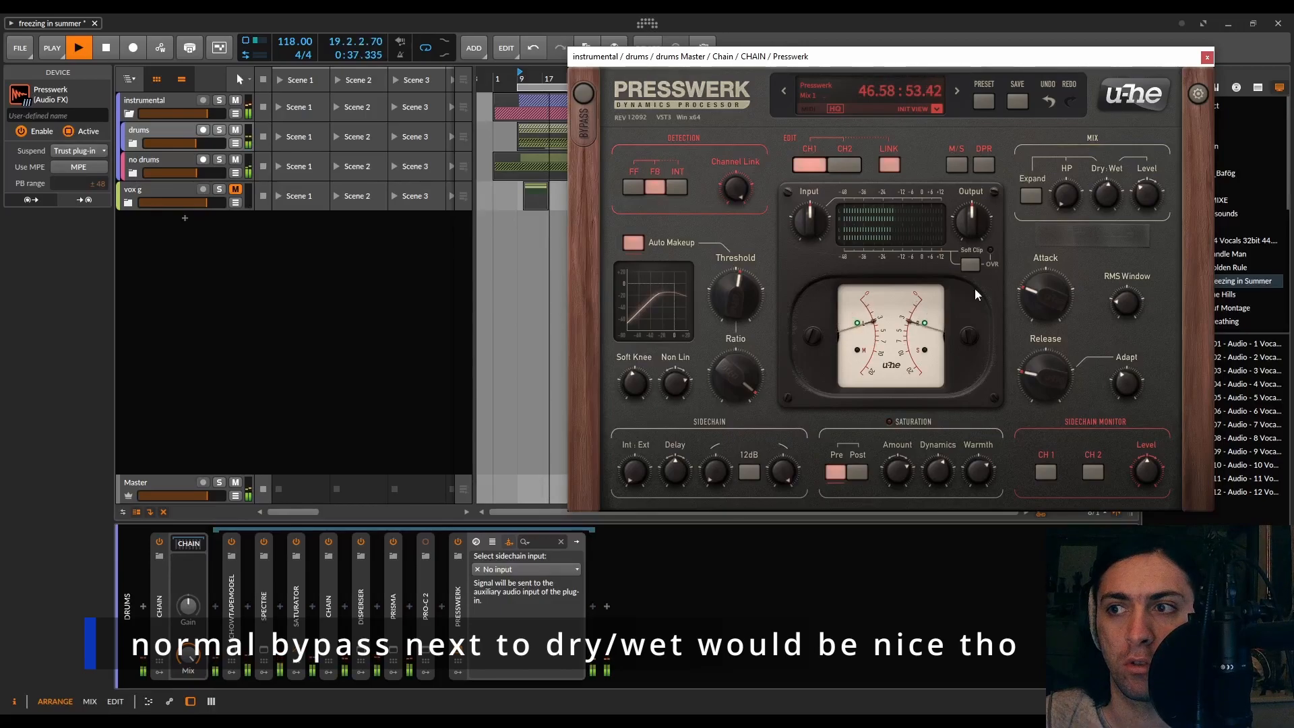
pyautogui.click(457, 542)
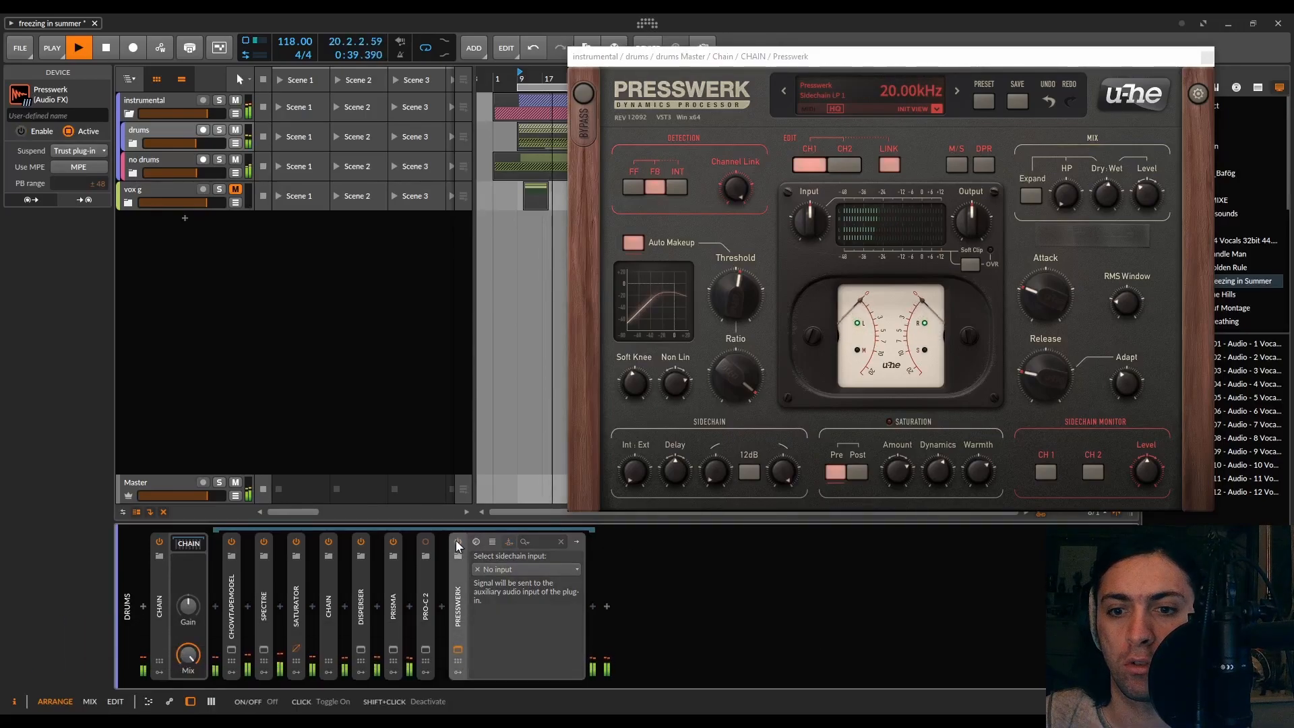
pyautogui.click(457, 542)
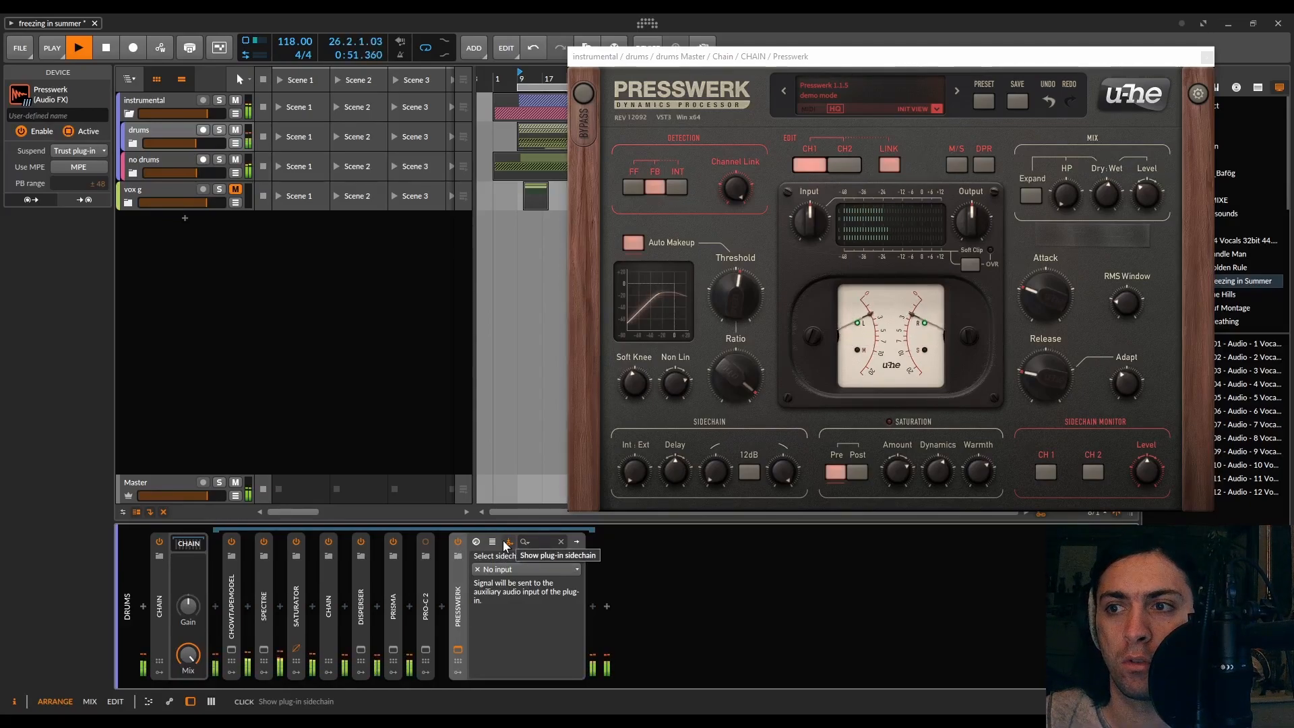
pyautogui.press('space')
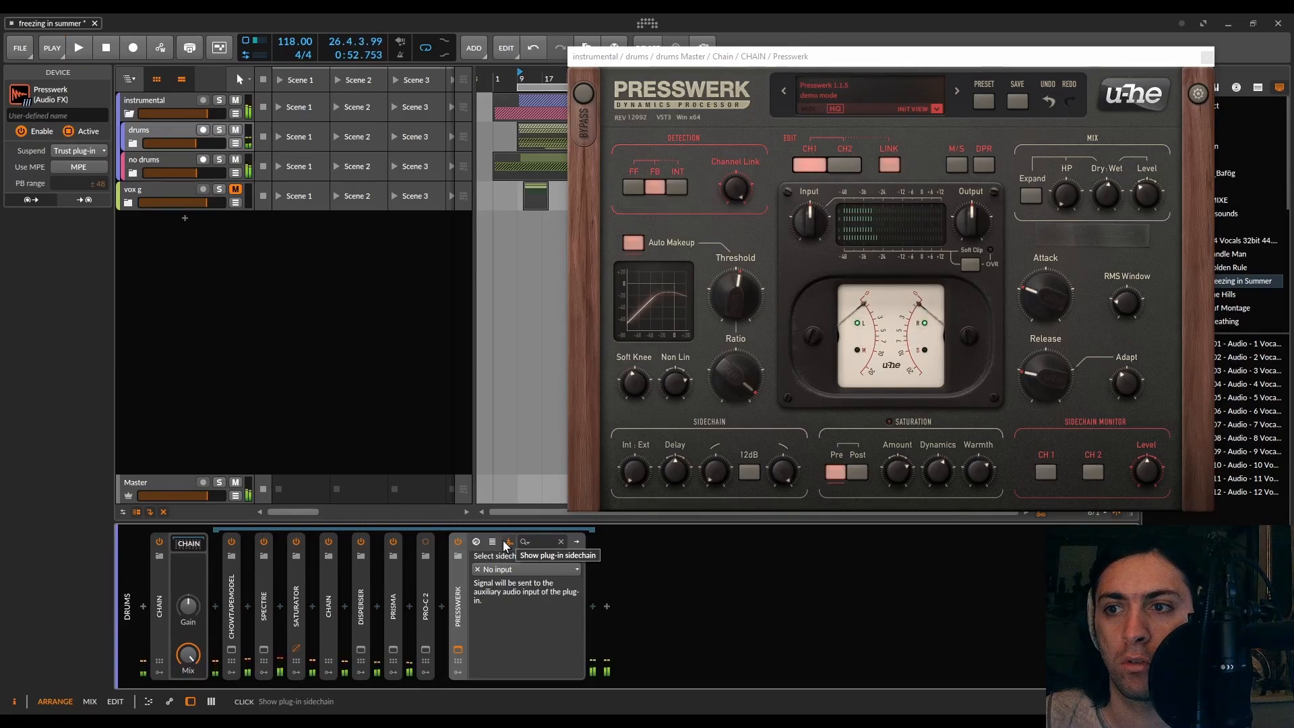
# Try raising the Output gain to 5.23 dB during playback, then reset it to 0 dB
pyautogui.moveTo(812, 67); pyautogui.dragTo(593, 92)
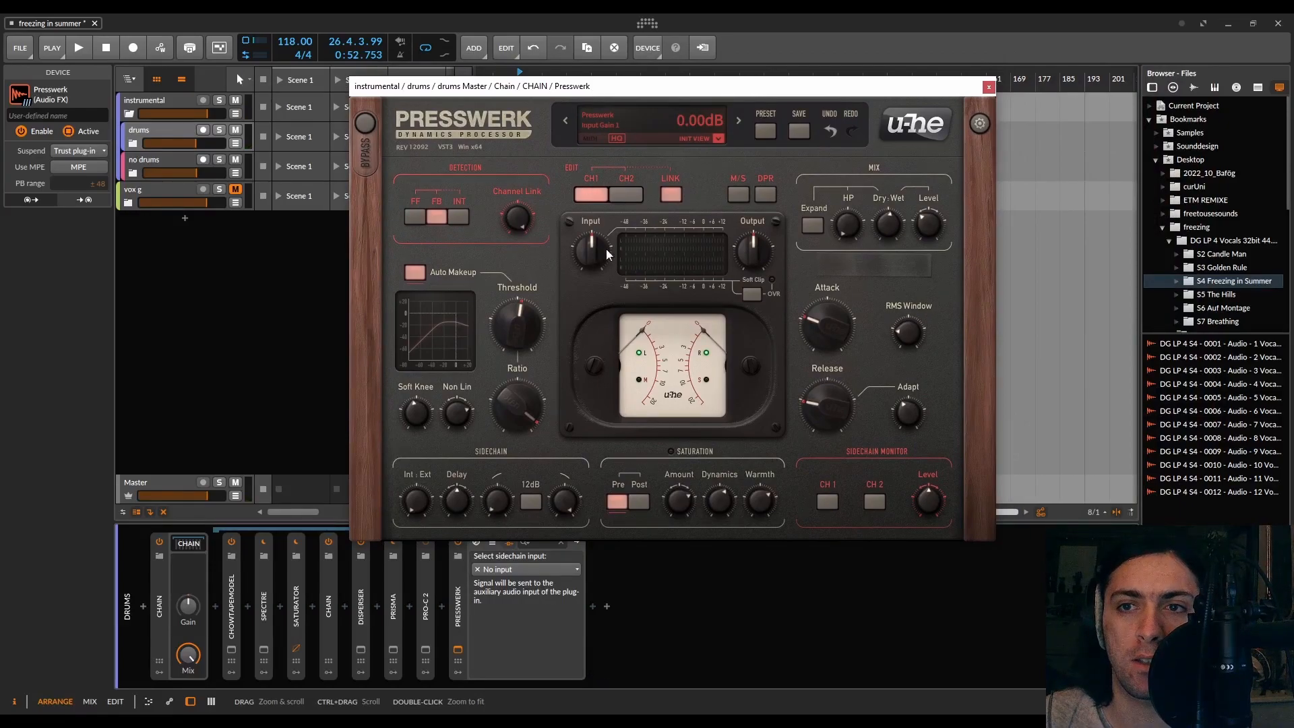
pyautogui.moveTo(762, 255); pyautogui.dragTo(764, 240)
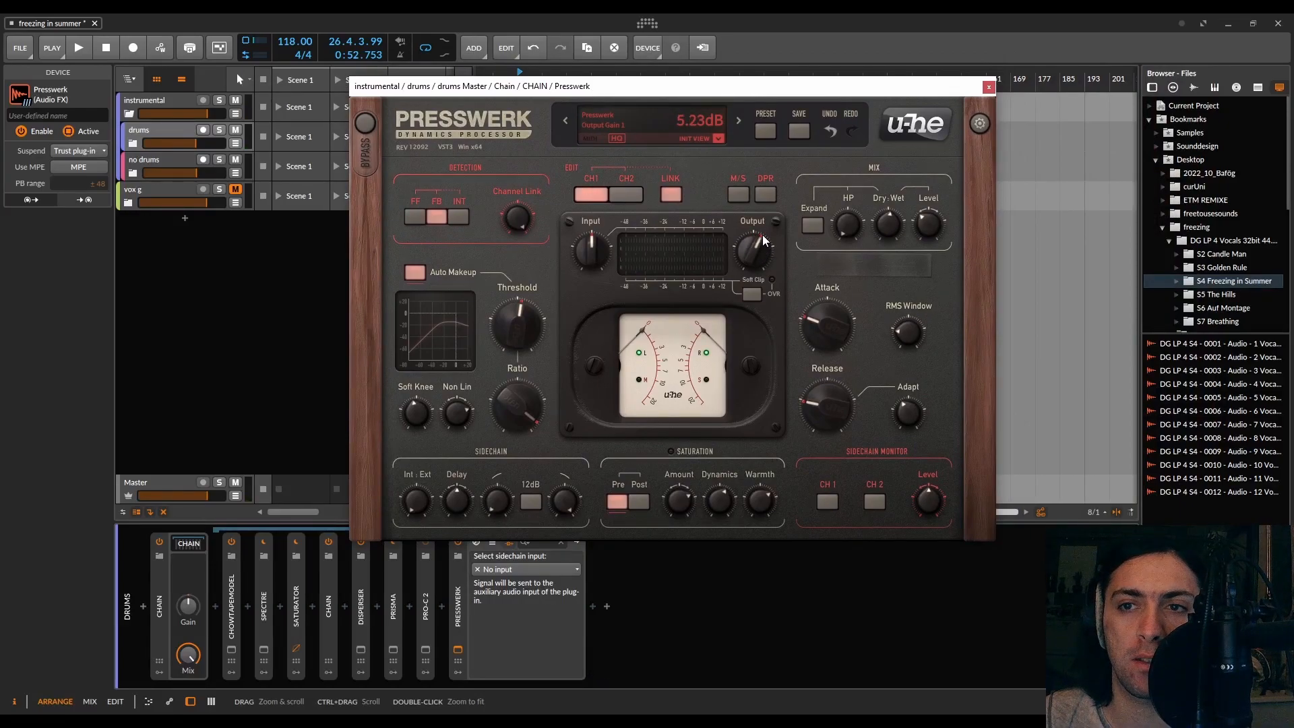
pyautogui.press('space')
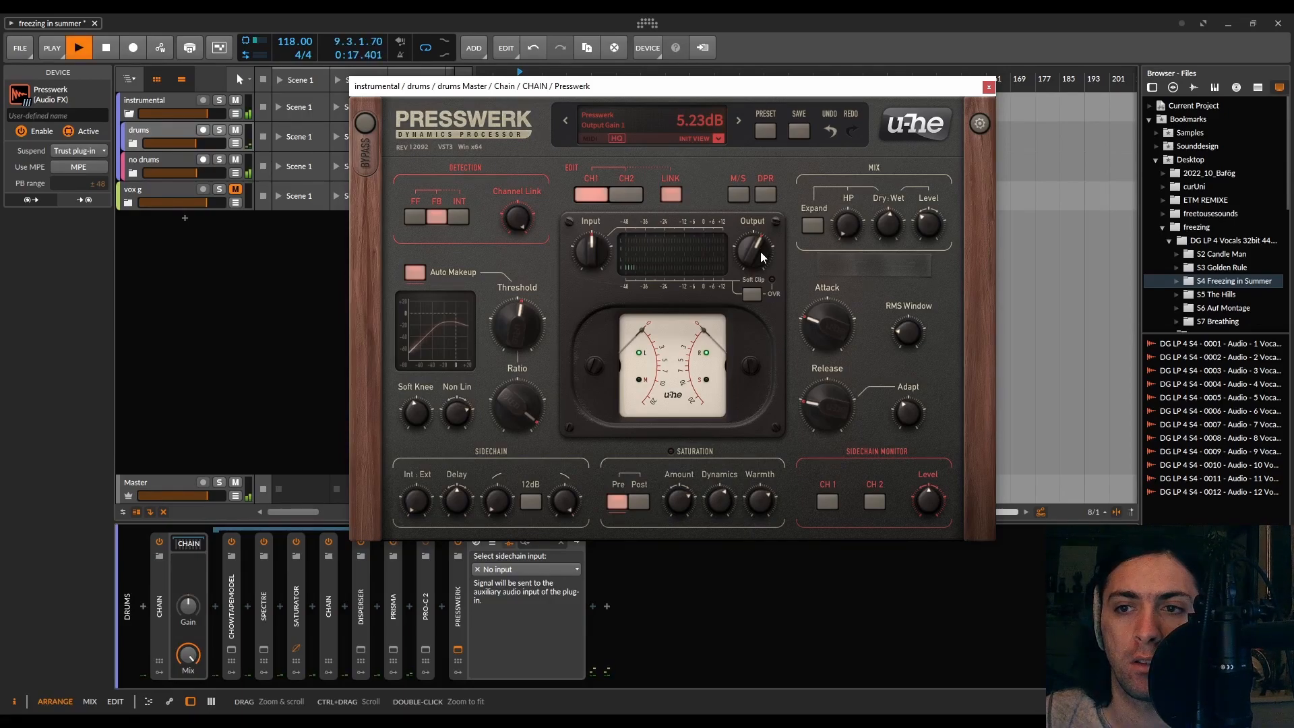
pyautogui.moveTo(758, 252); pyautogui.dragTo(763, 284)
pyautogui.doubleClick(752, 250)
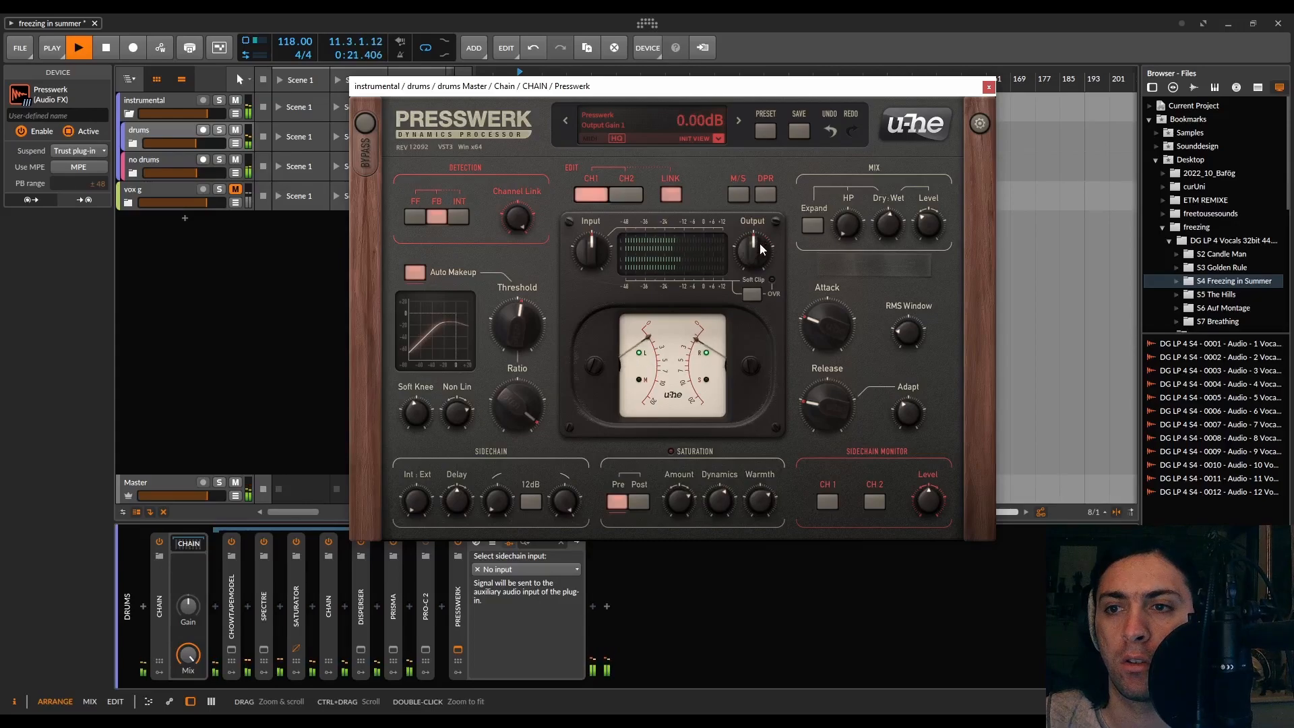
pyautogui.press('space')
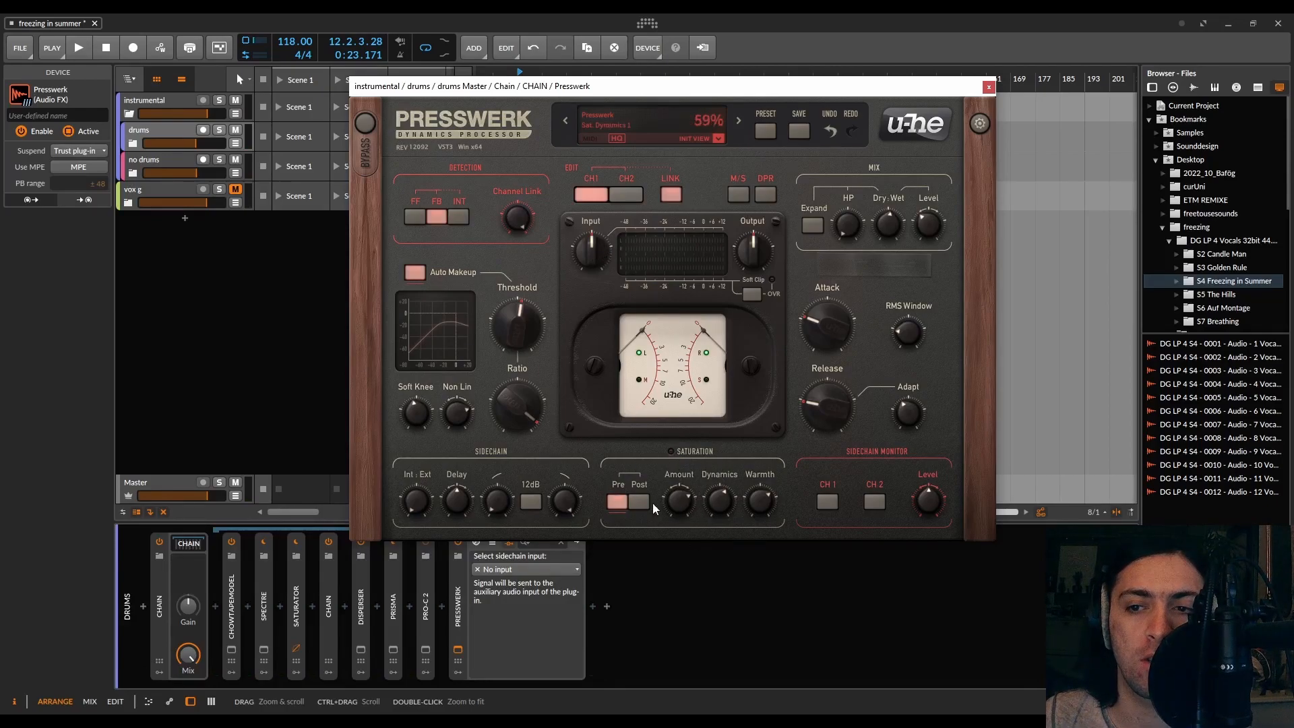
# Turn Soft Clip on and audition it with playback, then turn it off again
pyautogui.click(750, 293)
pyautogui.press('space')
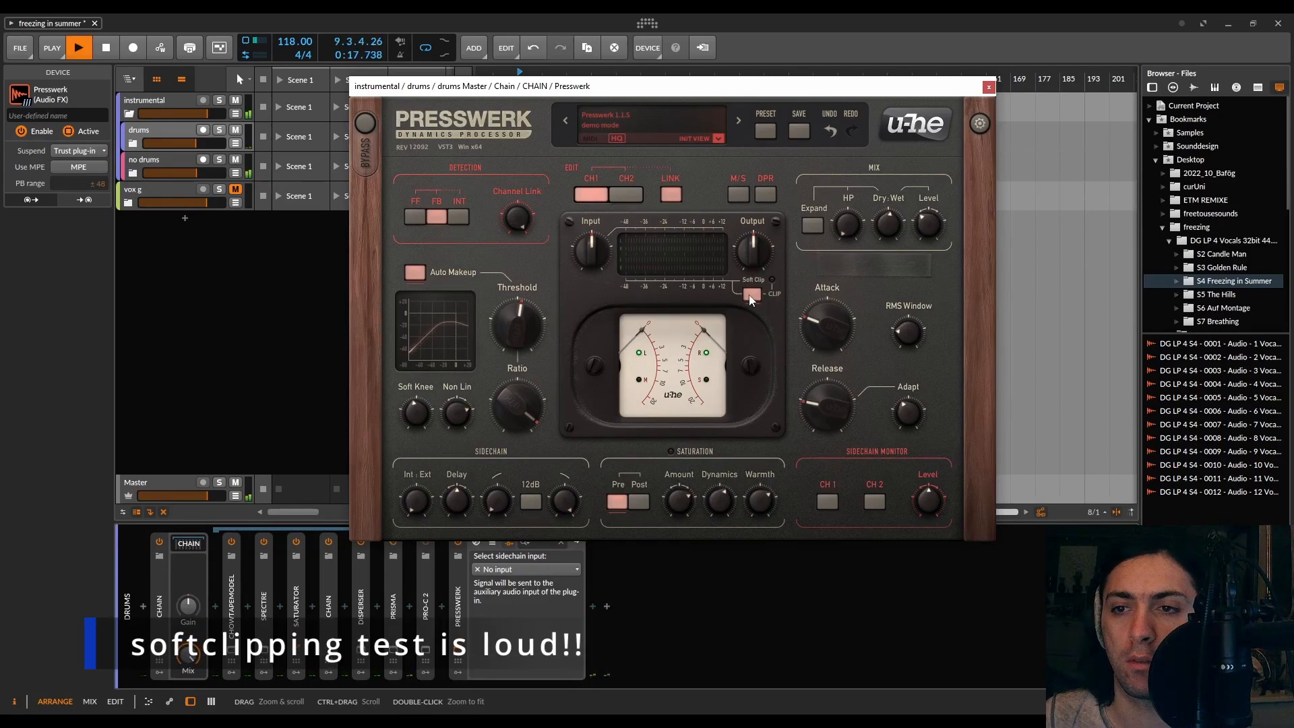
pyautogui.moveTo(592, 248)
pyautogui.mouseDown()
pyautogui.moveTo(596, 197)
pyautogui.moveTo(595, 261)
pyautogui.mouseUp()
pyautogui.press('space')
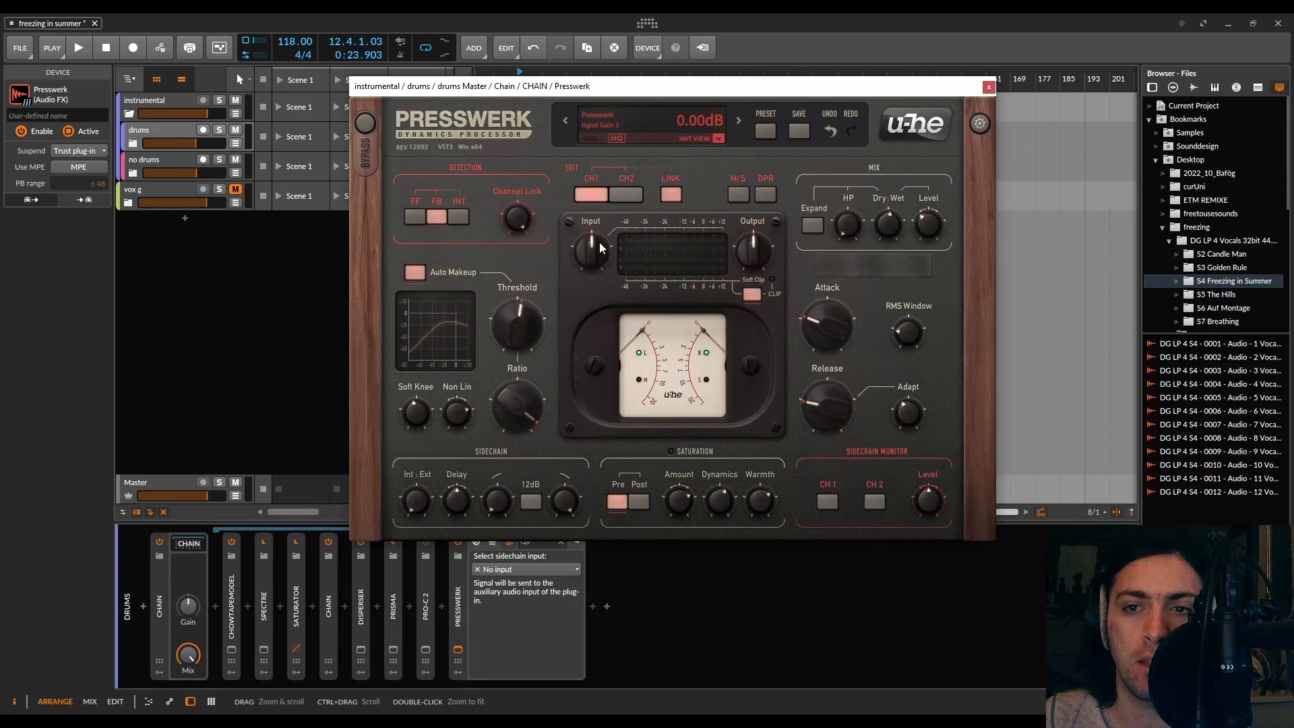
pyautogui.click(754, 297)
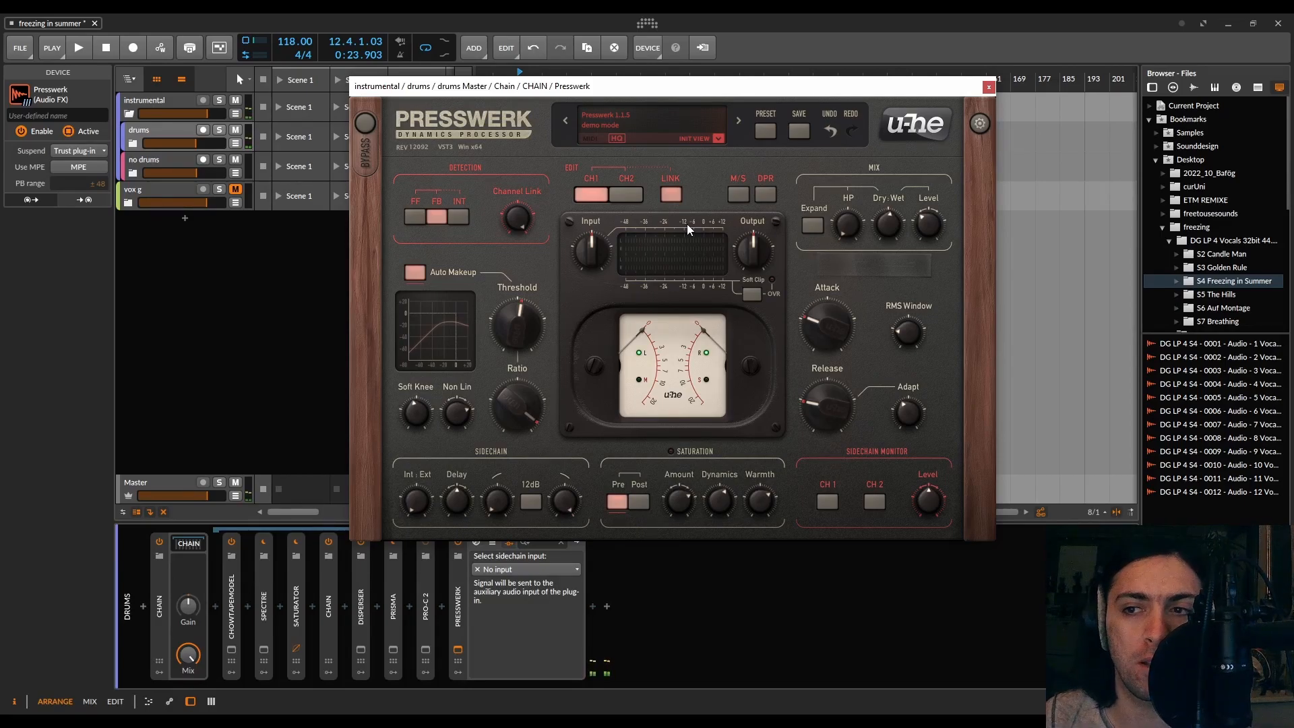
# Close the drums bus Presswerk plug-in window
pyautogui.moveTo(700, 90); pyautogui.dragTo(669, 87)
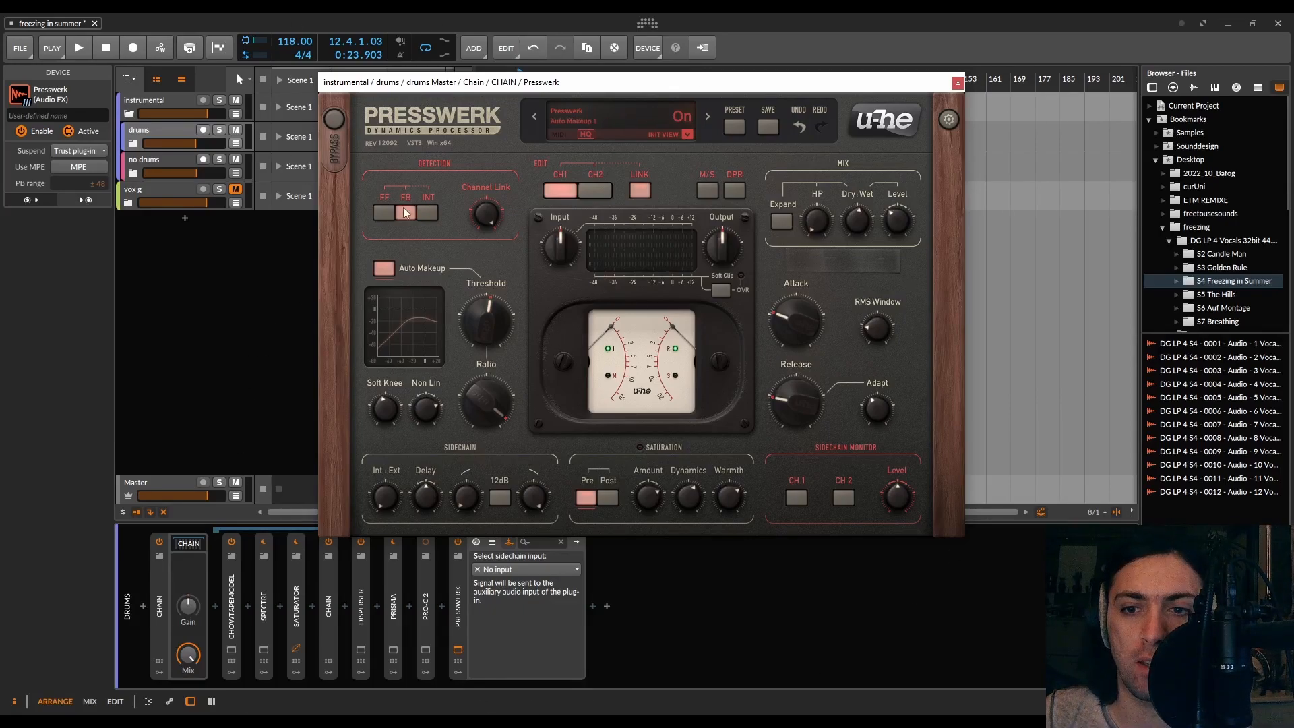
pyautogui.click(428, 650)
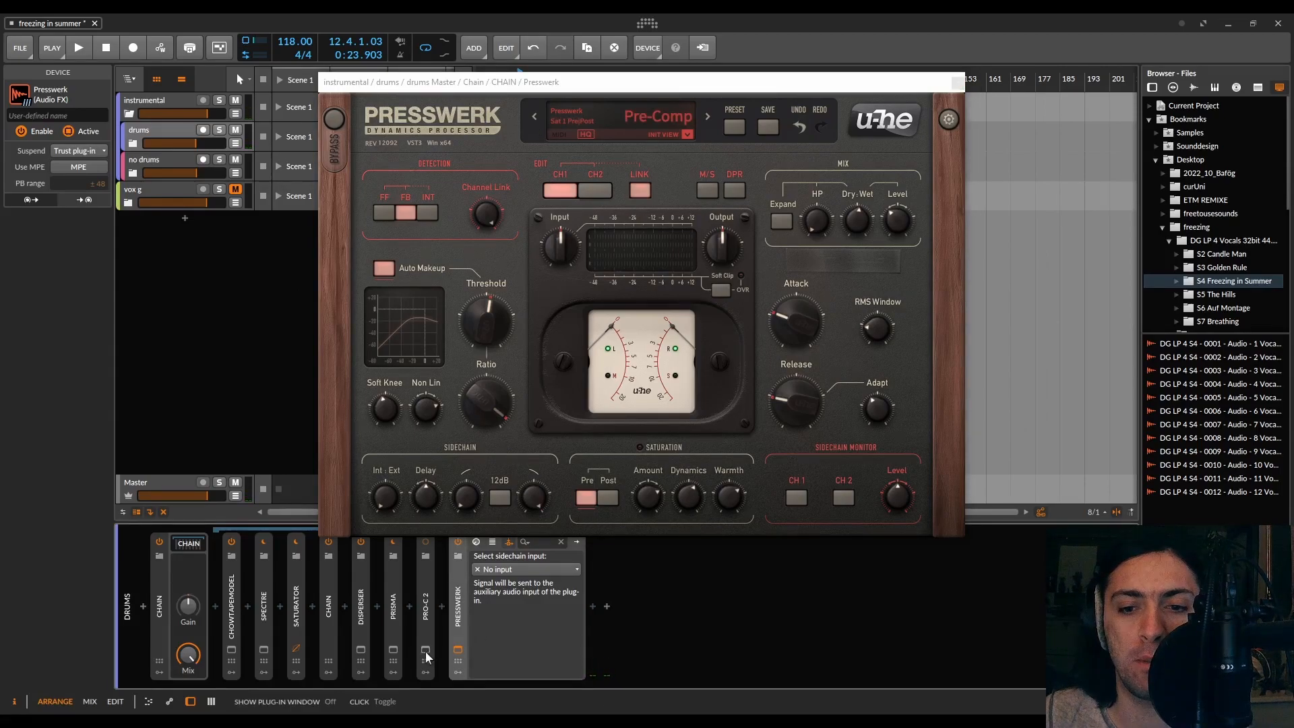
pyautogui.moveTo(545, 89); pyautogui.dragTo(434, 59)
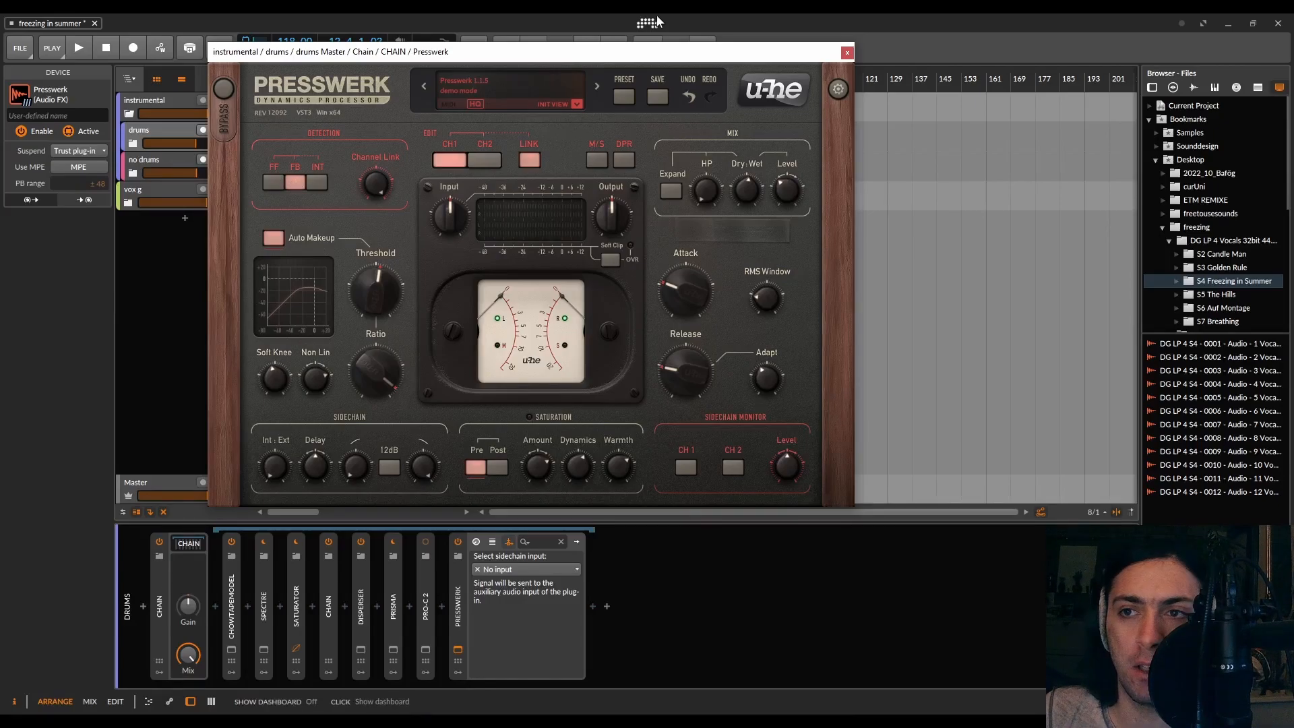
pyautogui.click(847, 54)
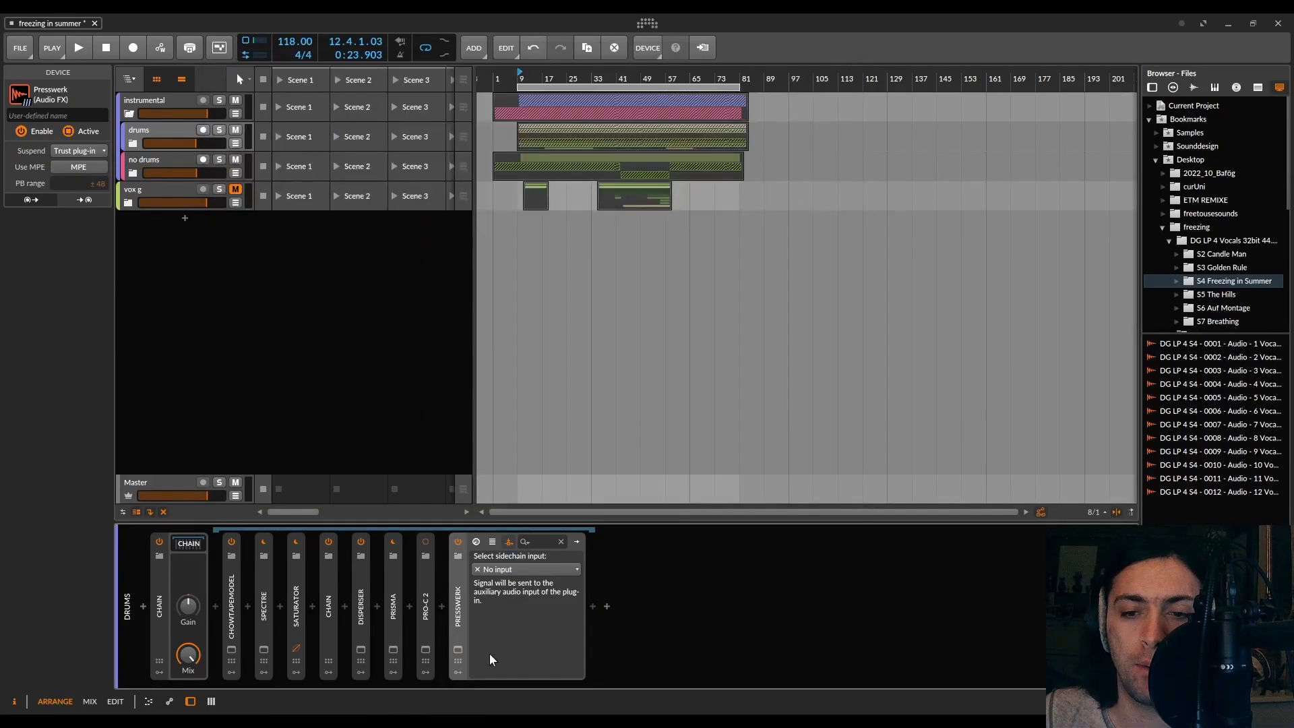
# Open Presswerk on the no drums bus and fine-tune Threshold to about -20.9 dB and Ratio to about 2.5:1
pyautogui.doubleClick(464, 591)
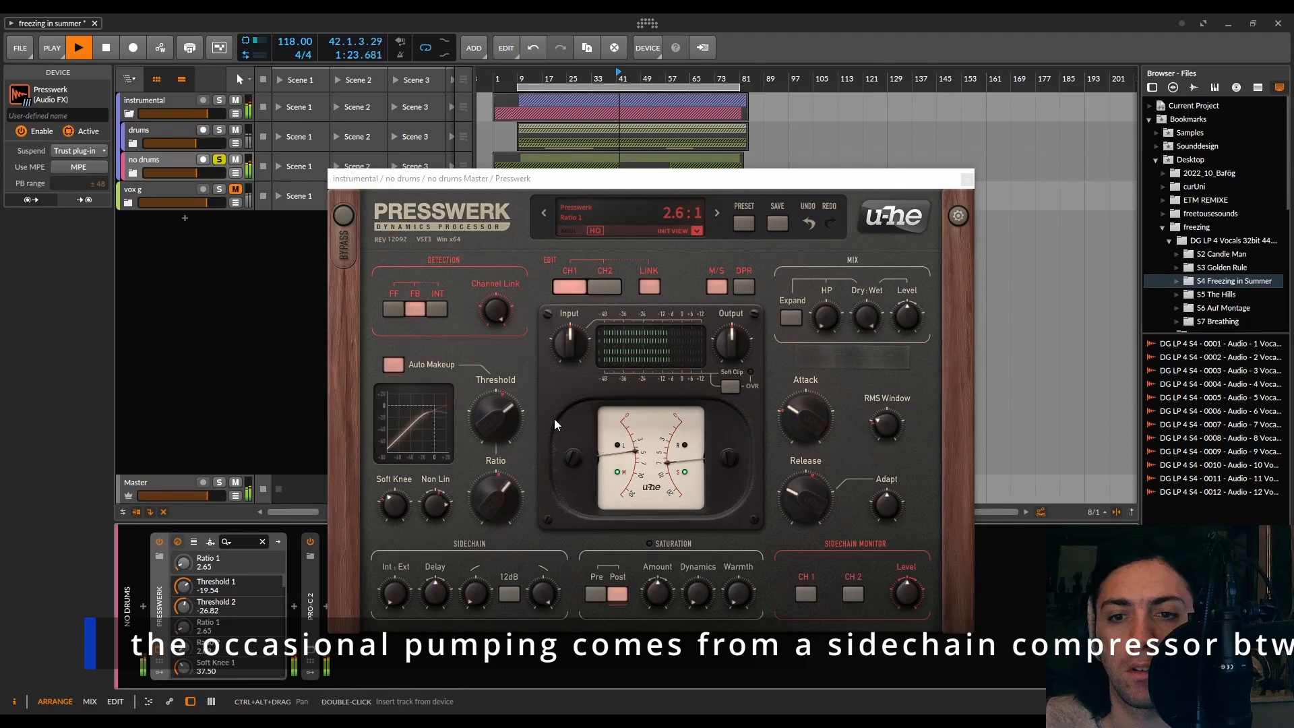
pyautogui.moveTo(506, 425); pyautogui.dragTo(506, 428)
pyautogui.moveTo(505, 487); pyautogui.dragTo(500, 494)
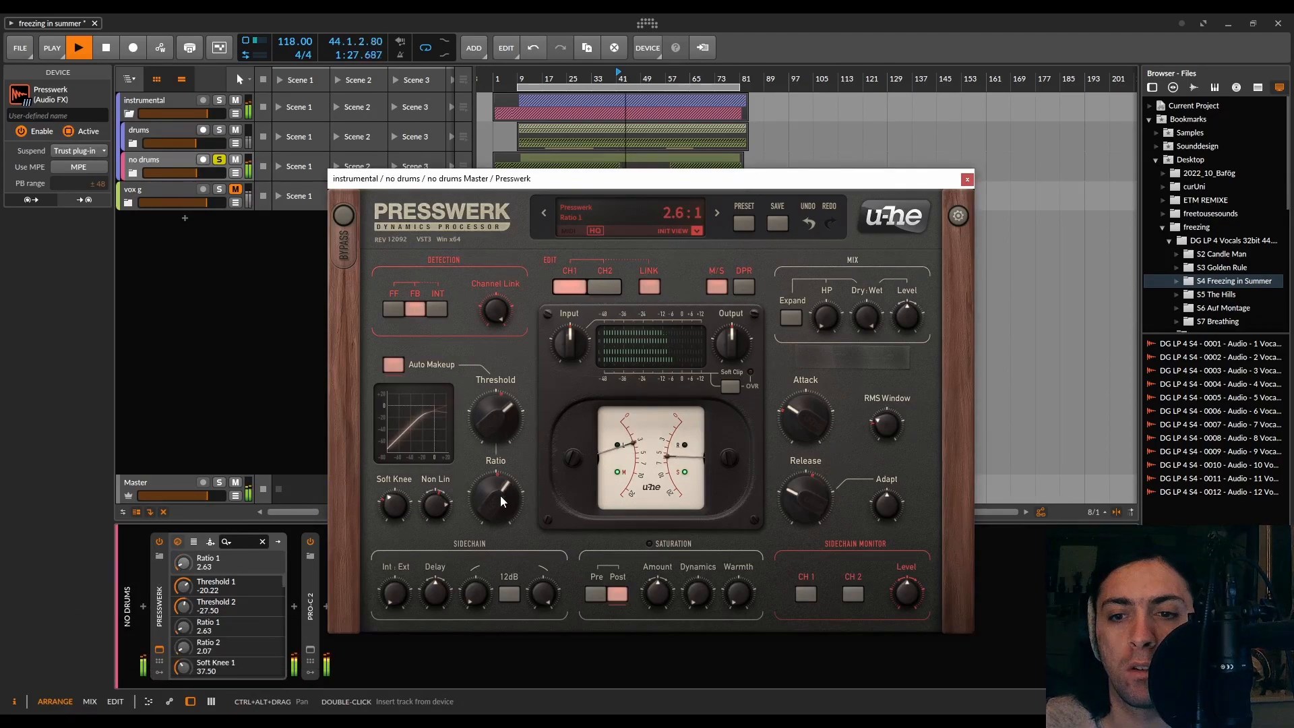
pyautogui.moveTo(505, 413); pyautogui.dragTo(505, 415)
# Fine-tune Attack, Release and RMS Window, and set Adapt to about 58%
pyautogui.moveTo(817, 422); pyautogui.dragTo(813, 421)
pyautogui.moveTo(824, 477); pyautogui.dragTo(826, 471)
pyautogui.moveTo(886, 422); pyautogui.dragTo(895, 355)
pyautogui.moveTo(887, 506); pyautogui.dragTo(886, 471)
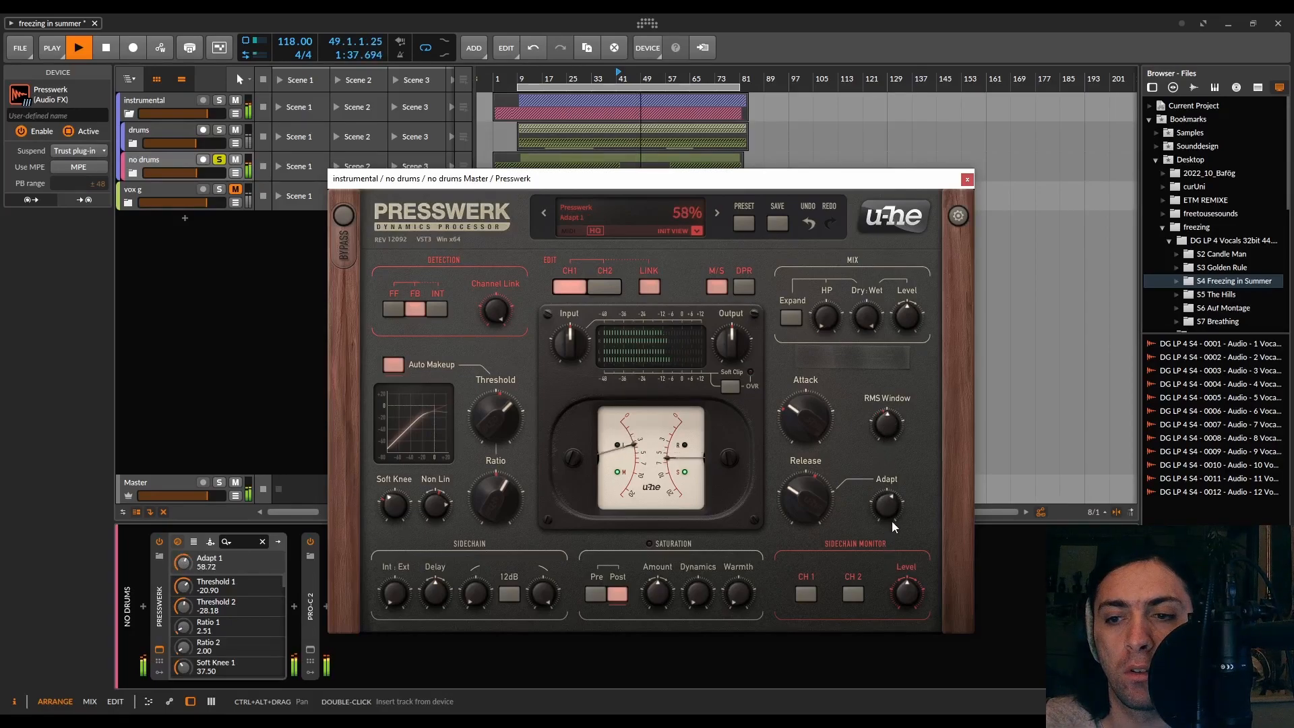
# Raise the saturation Amount and set Warmth to about 5.6 dB
pyautogui.moveTo(657, 594); pyautogui.dragTo(705, 478)
pyautogui.moveTo(737, 585); pyautogui.dragTo(741, 519)
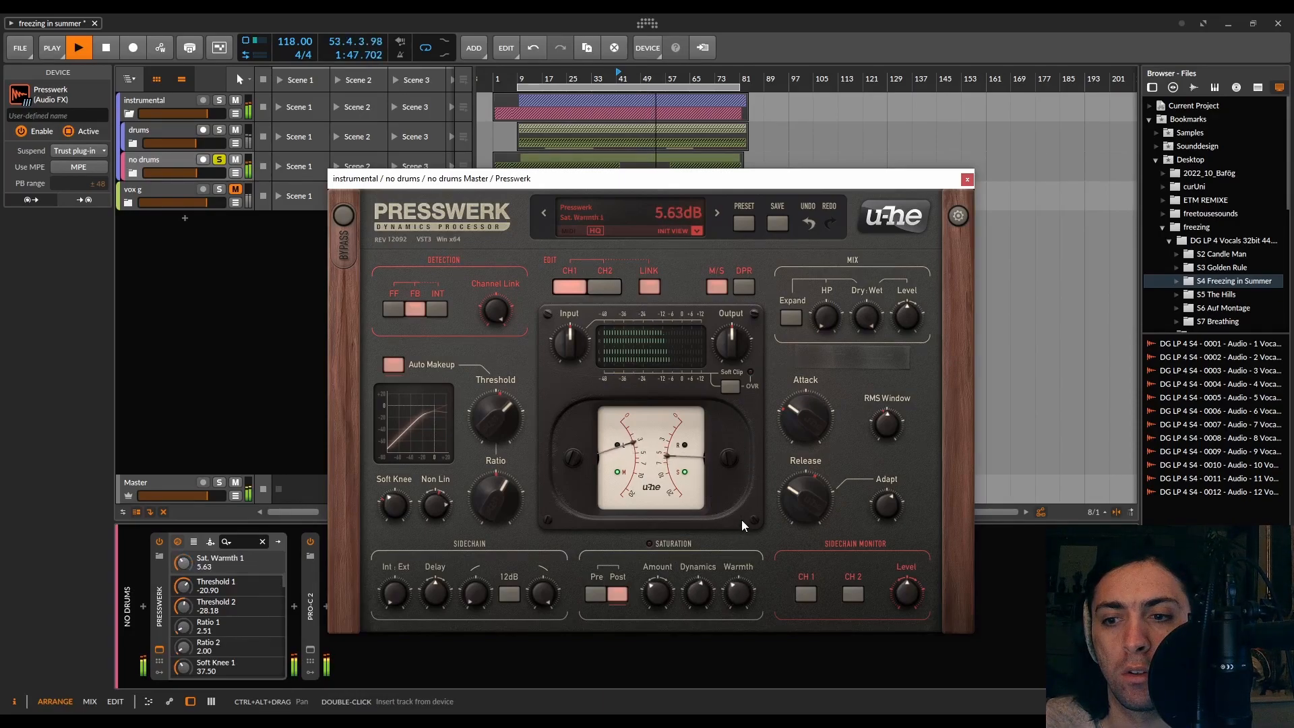
pyautogui.moveTo(661, 599); pyautogui.dragTo(660, 605)
# Set the output Level to about -2.27 dB and move the playback position to bar 49
pyautogui.click(867, 316)
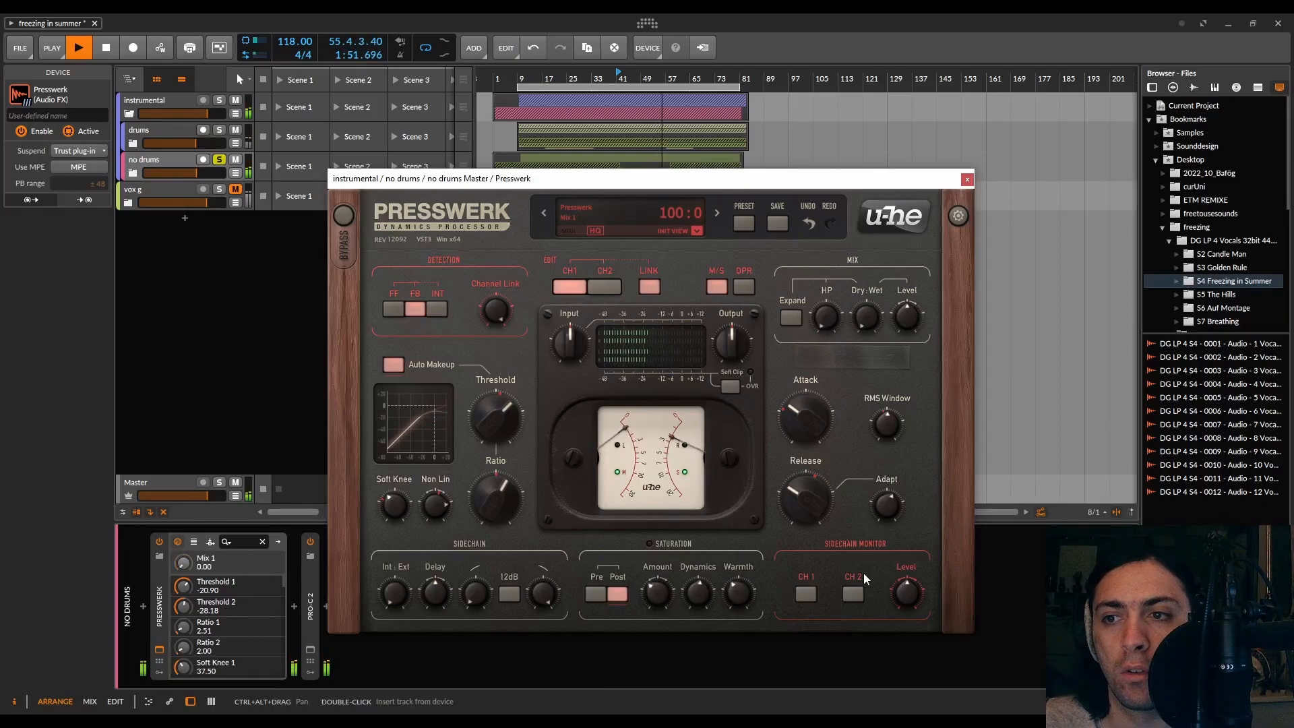
pyautogui.moveTo(907, 316); pyautogui.dragTo(916, 337)
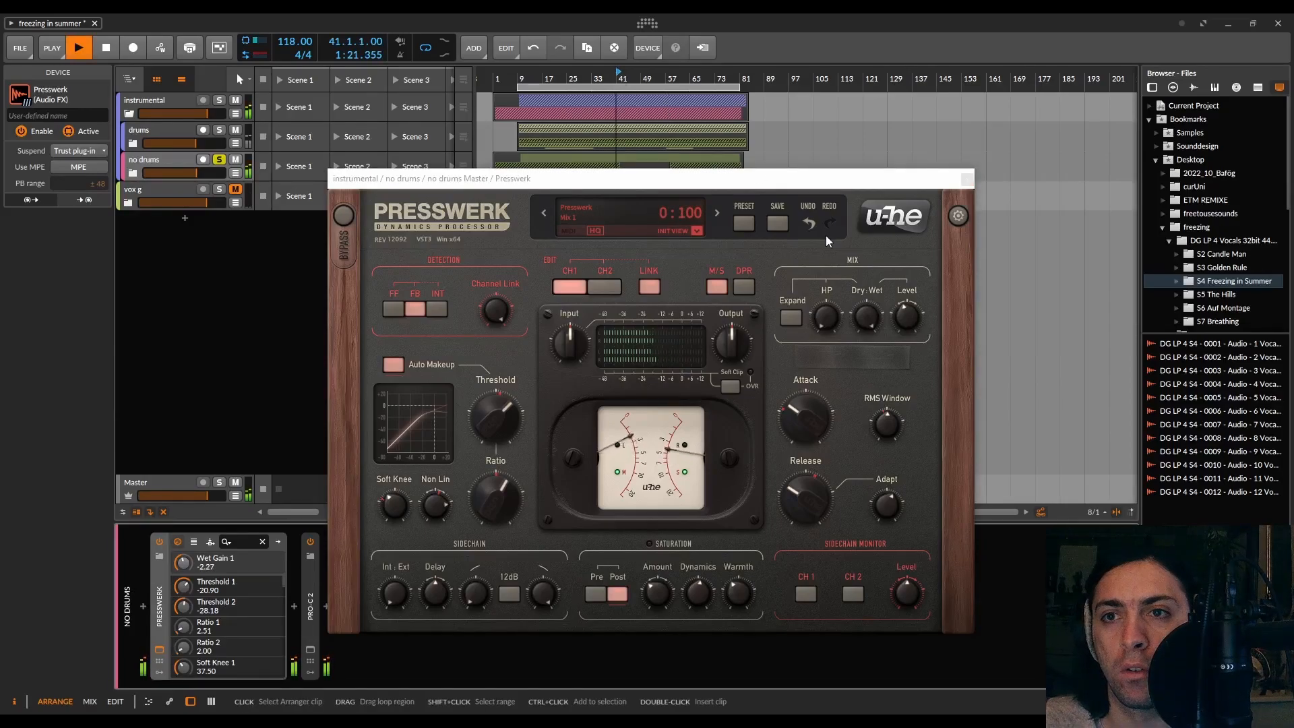
pyautogui.click(618, 79)
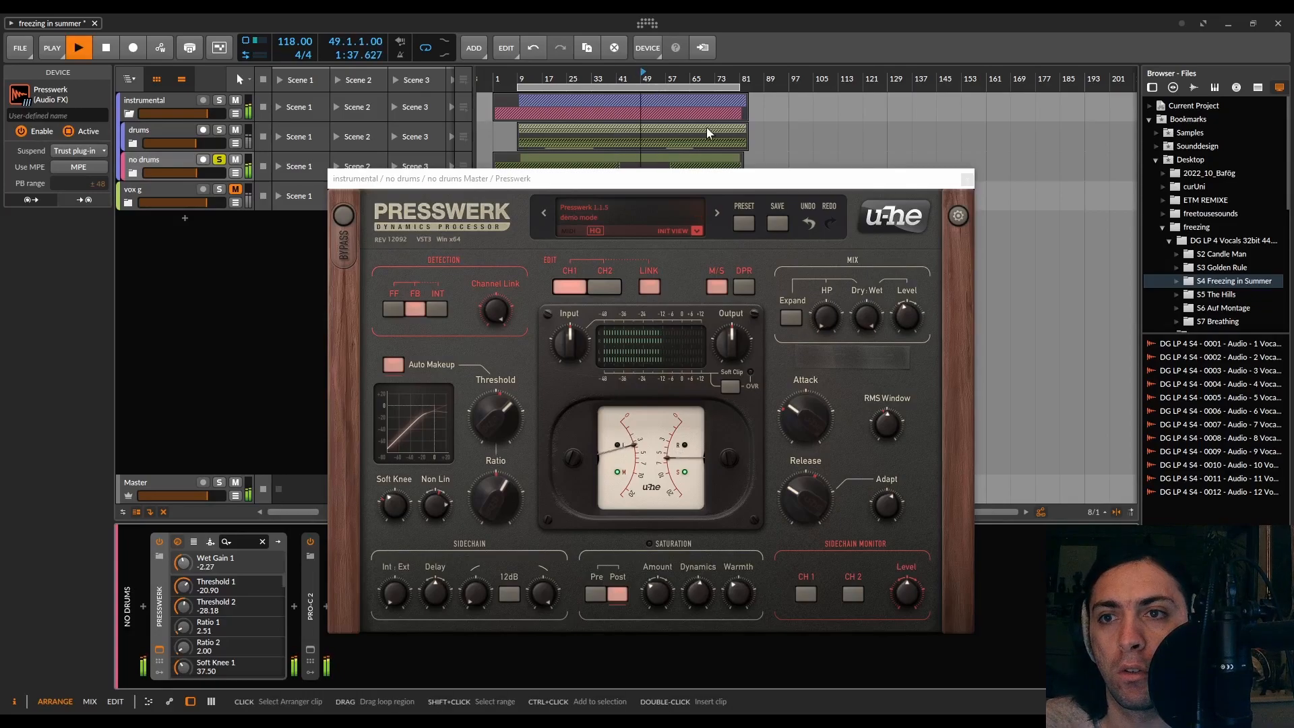
# Sweep Dry/Wet between fully dry and wet to compare, then set Threshold to about -21.6 dB and Dry/Wet to 24.62:75.38
pyautogui.moveTo(870, 322); pyautogui.dragTo(852, 597)
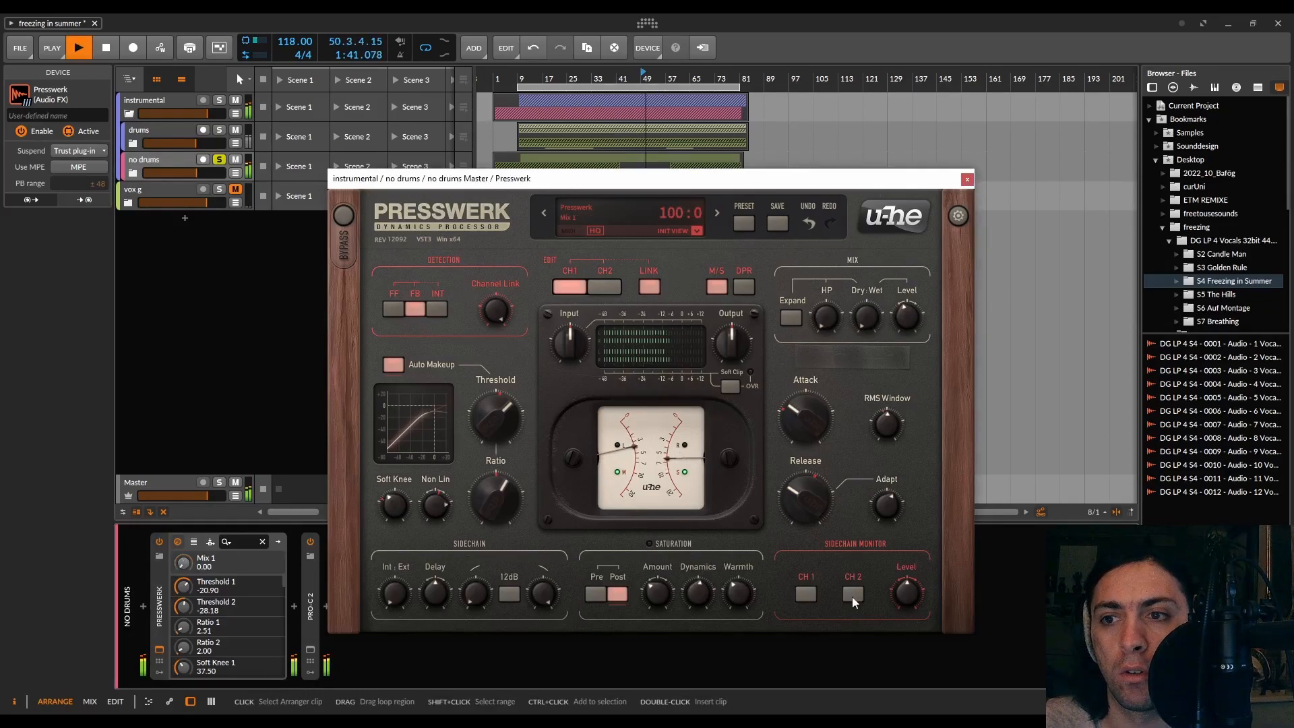
pyautogui.moveTo(851, 596); pyautogui.dragTo(869, 148)
pyautogui.moveTo(911, 317); pyautogui.dragTo(877, 138)
pyautogui.click(871, 319)
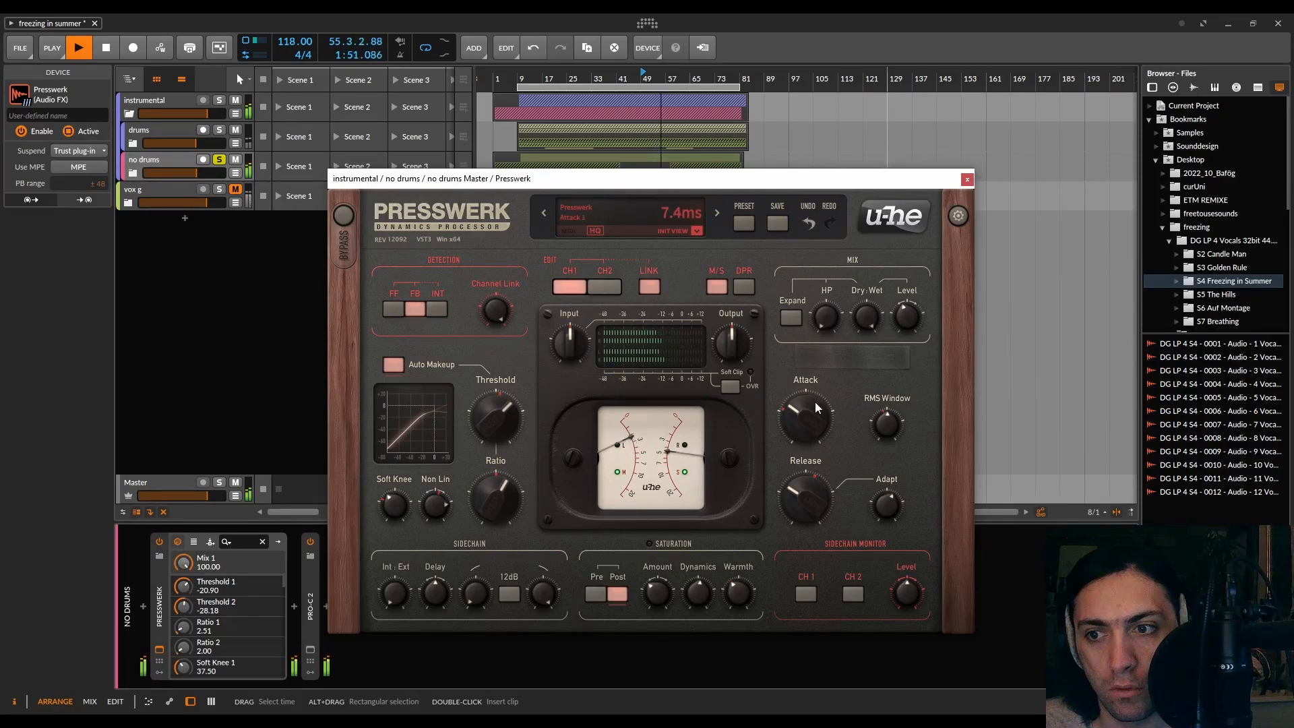
pyautogui.click(806, 499)
pyautogui.moveTo(504, 417); pyautogui.dragTo(503, 419)
pyautogui.moveTo(861, 317); pyautogui.dragTo(868, 368)
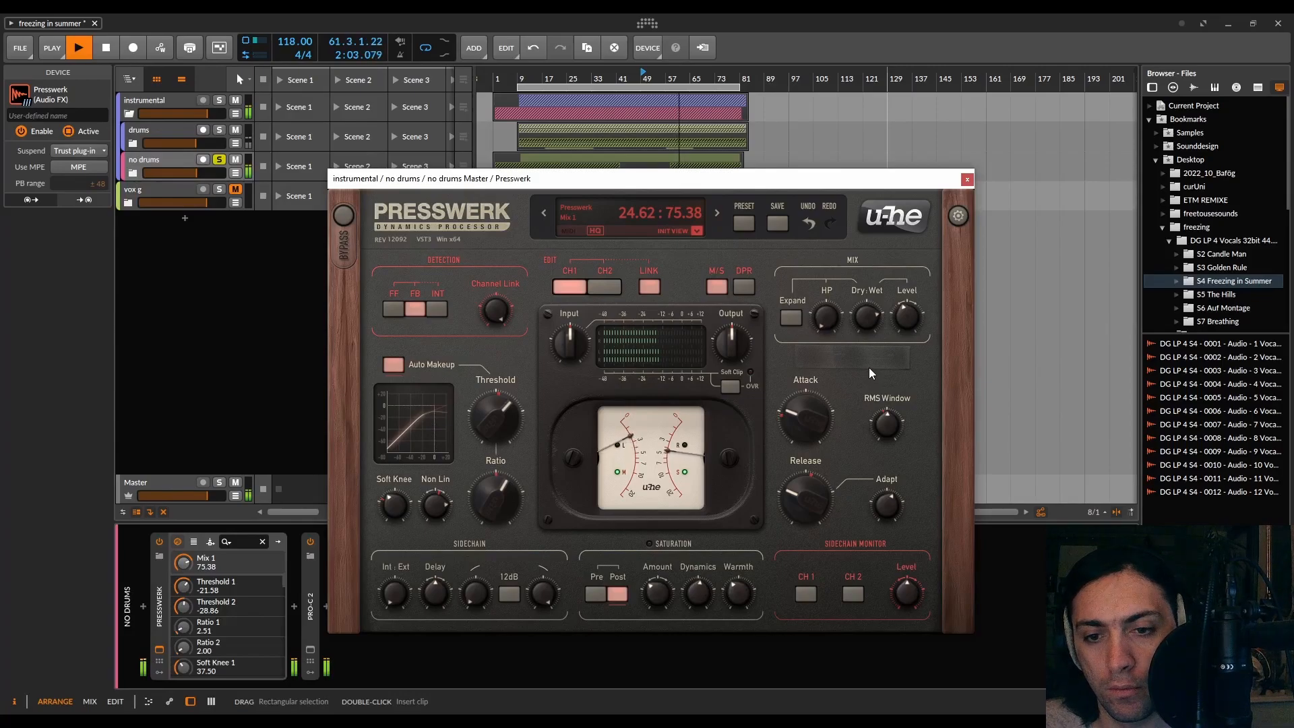
# Stop playback and move the no drums Presswerk window up
pyautogui.click(657, 20)
pyautogui.press('space')
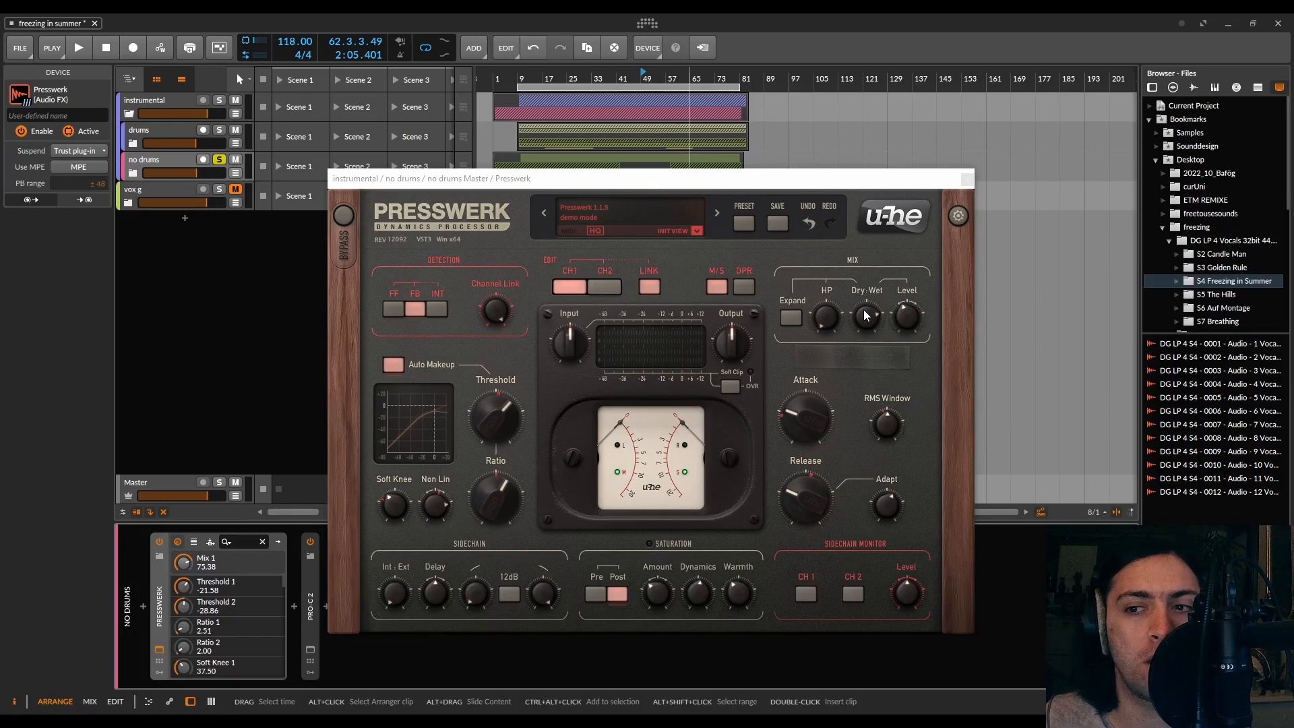
pyautogui.moveTo(906, 318)
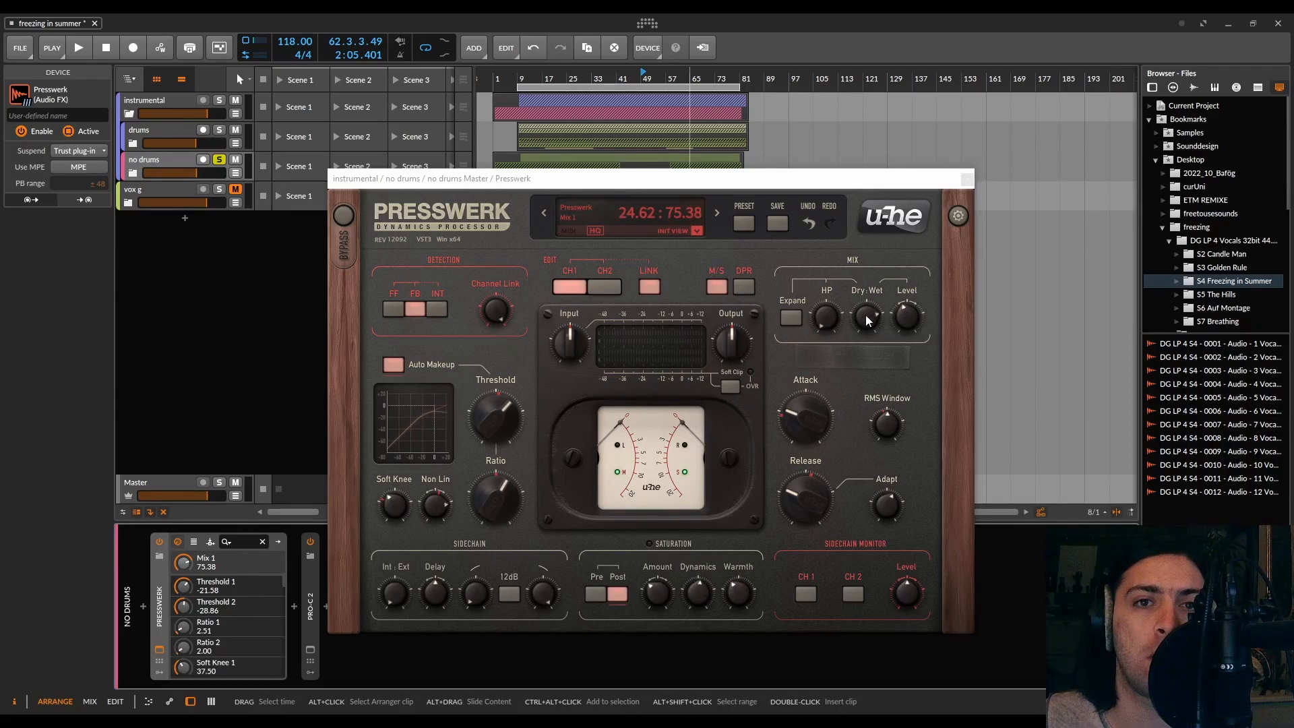
pyautogui.click(893, 314)
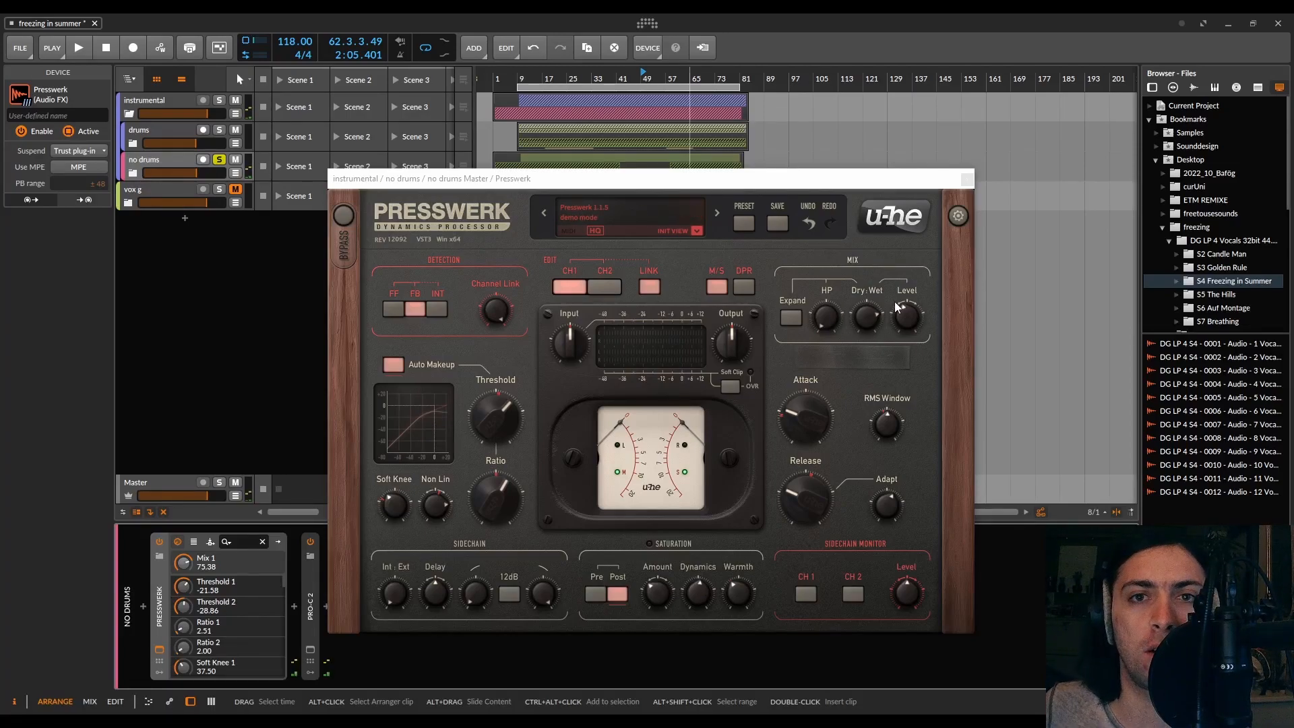
pyautogui.moveTo(785, 179); pyautogui.dragTo(782, 98)
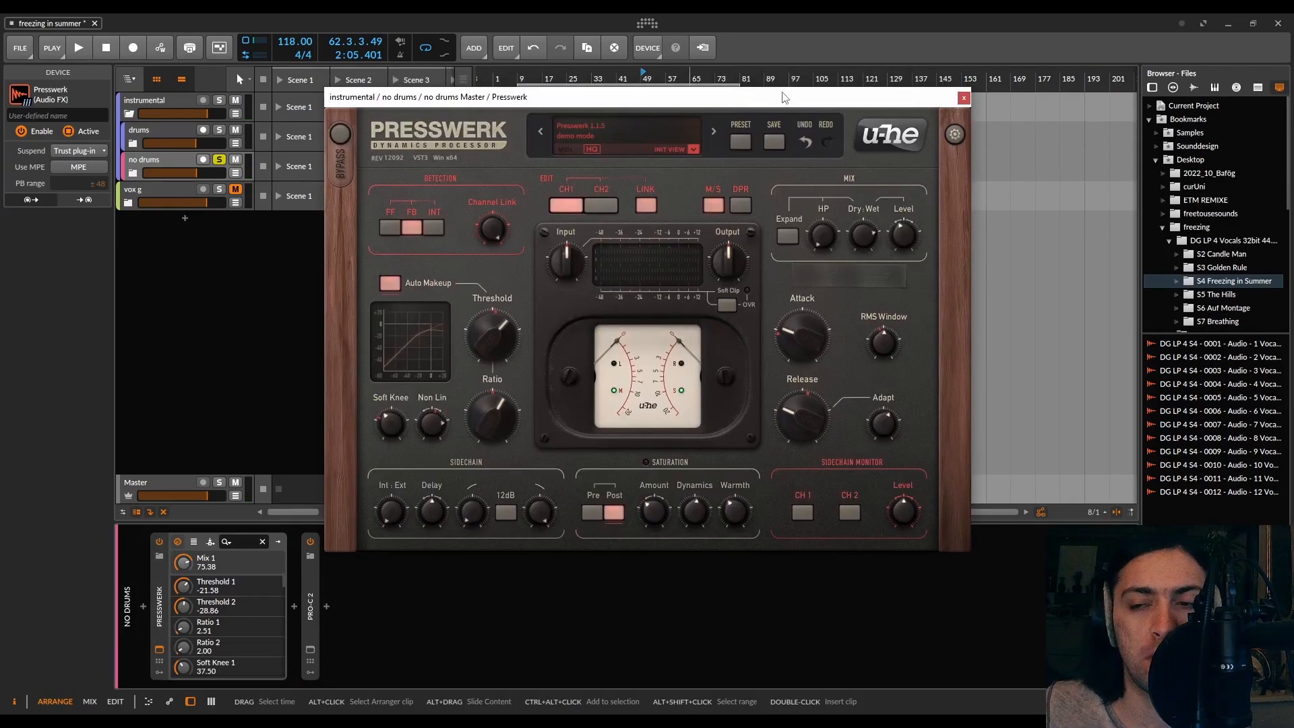